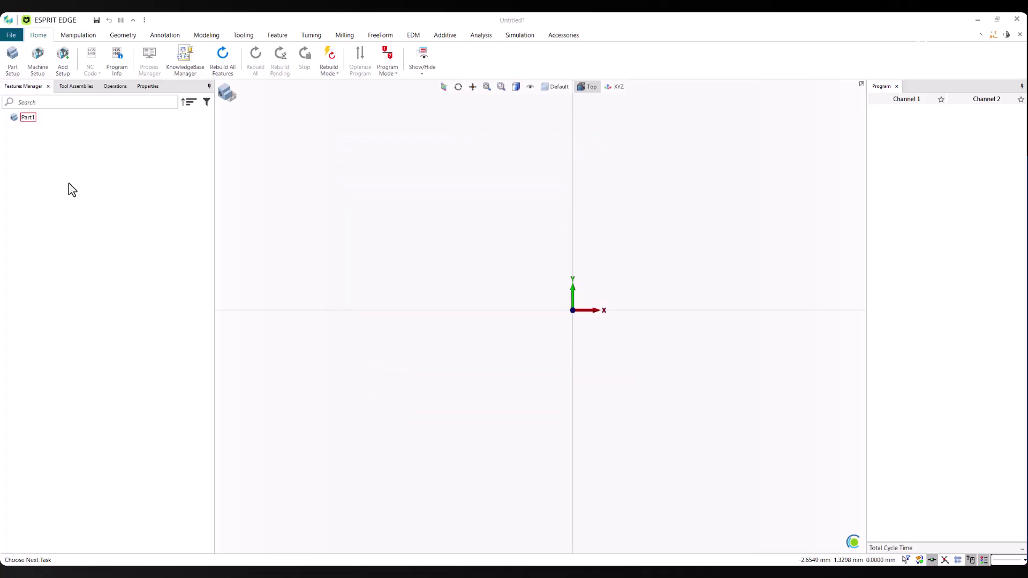
Step: Switch to the machine view and examine the machine's spindles and tool posts
left_click(232, 94)
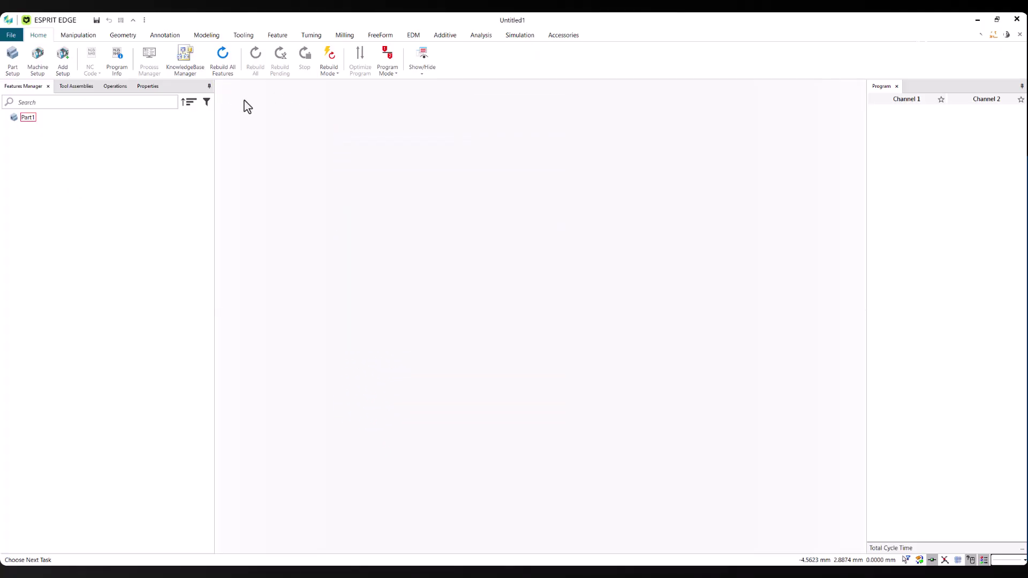
scroll(538, 311, "down", 1)
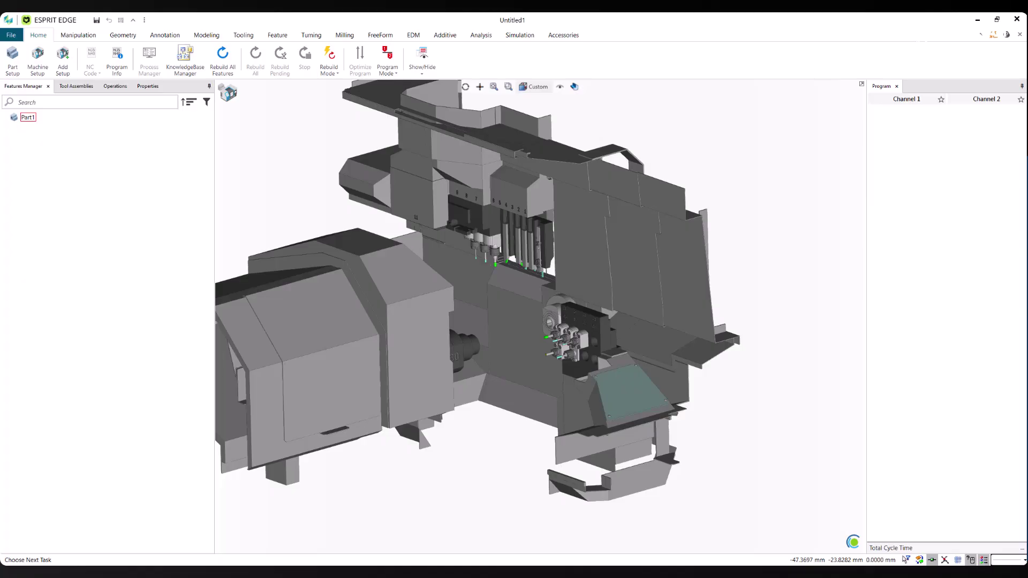
middle_click_drag(475, 353, 402, 357)
scroll(325, 372, "up", 2)
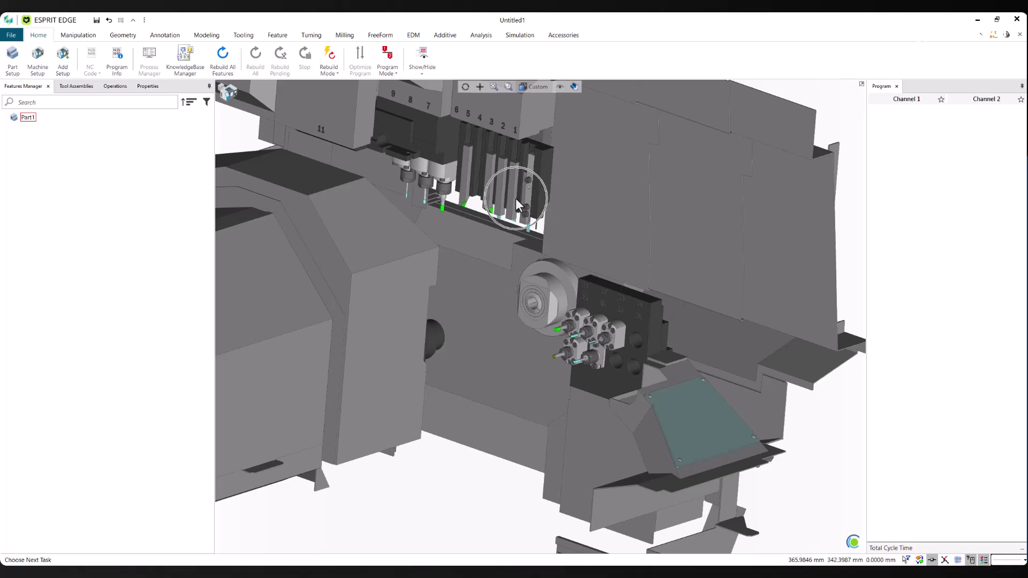
scroll(442, 269, "down", 1)
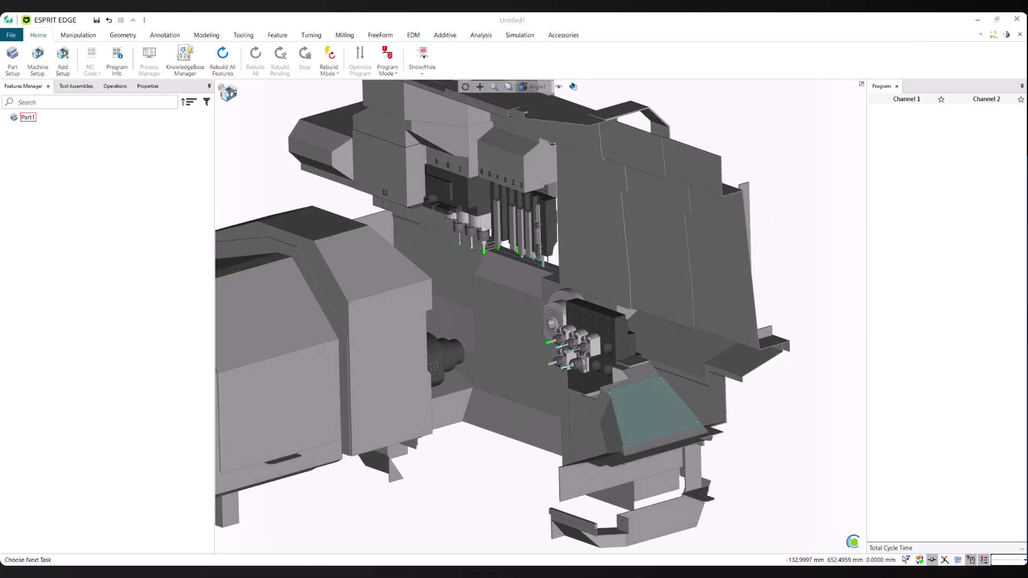
Step: Examine the mounting blocks in the tool assemblies by highlighting GTF7712, U32B, U127B and U152B on the machine
left_click(76, 86)
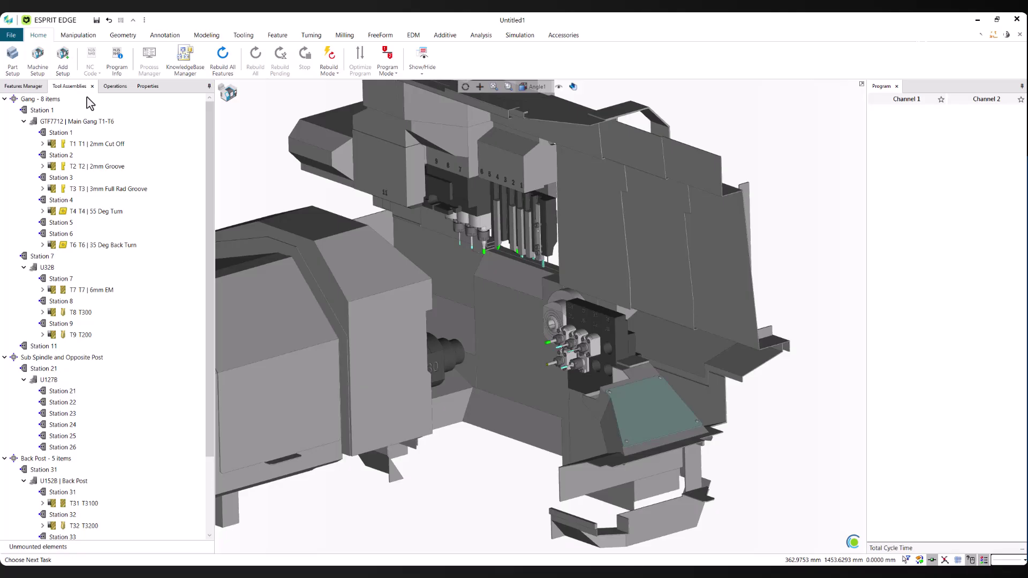
left_click(78, 124)
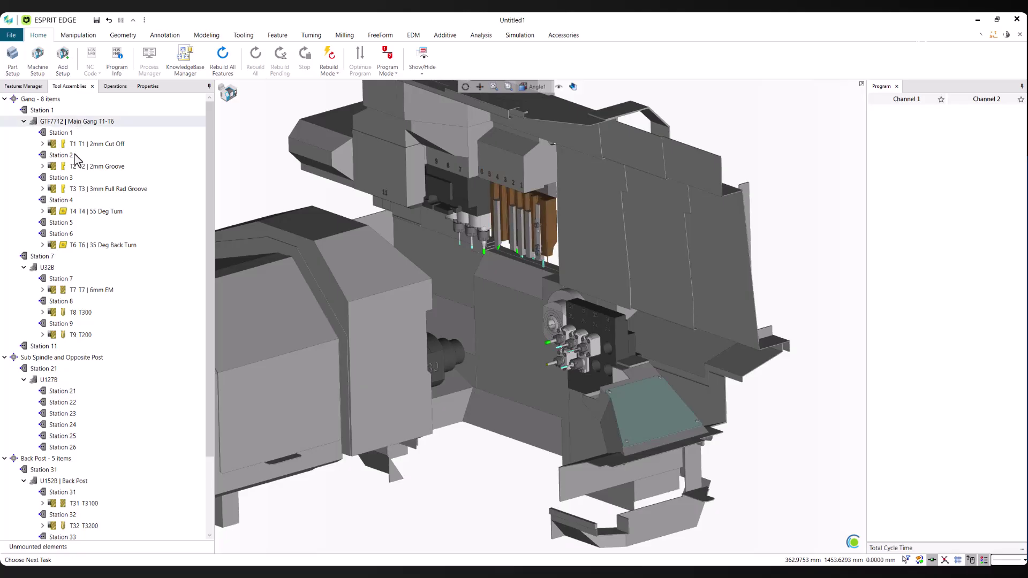
left_click(52, 269)
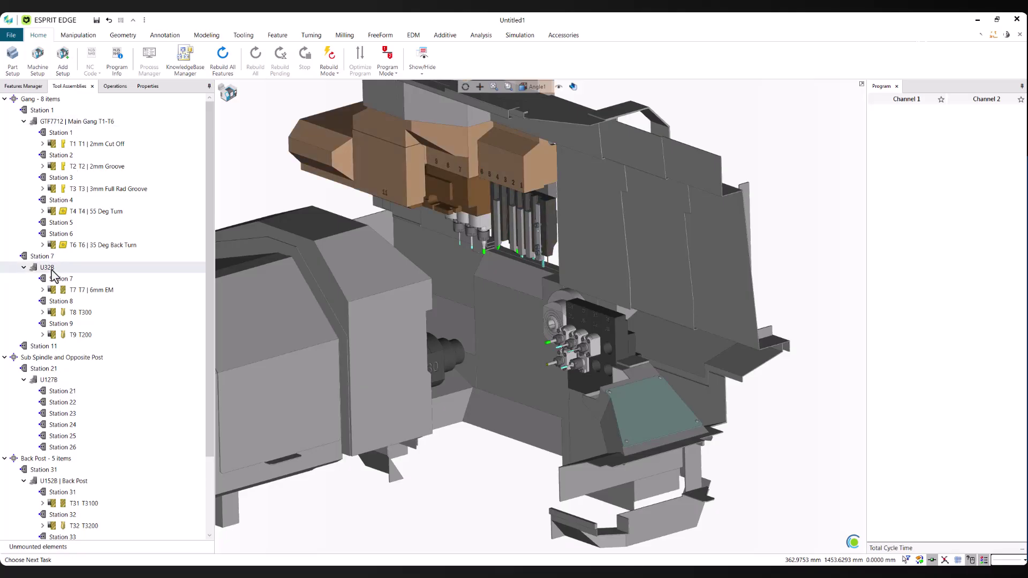
left_click(52, 380)
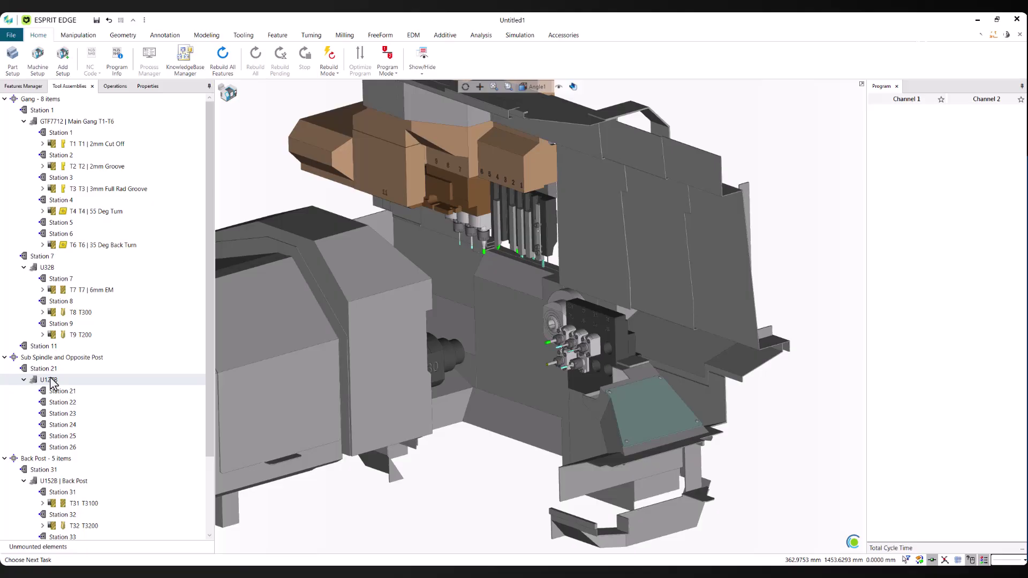
scroll(525, 321, "down", 2)
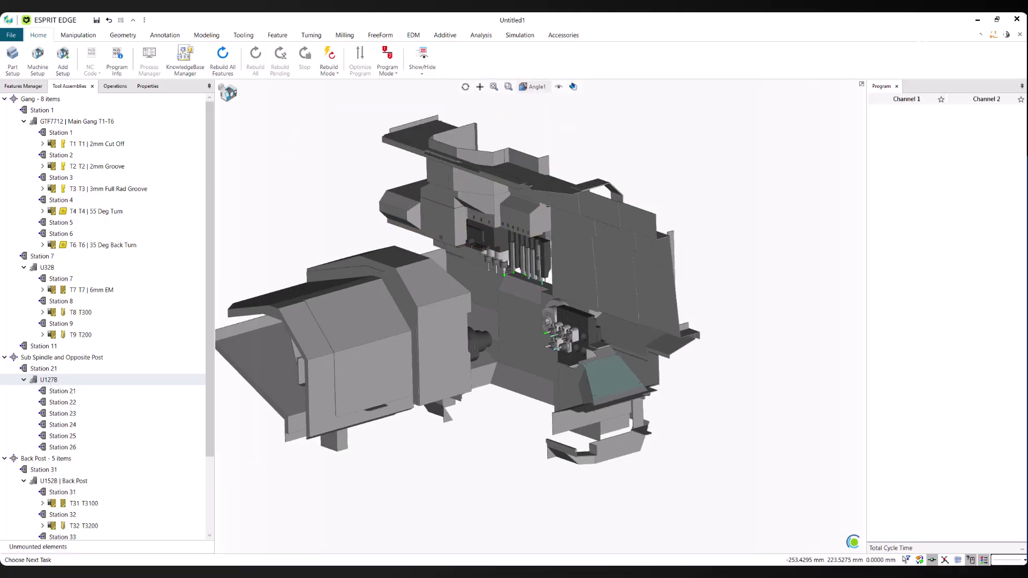
middle_click_drag(525, 321, 498, 321)
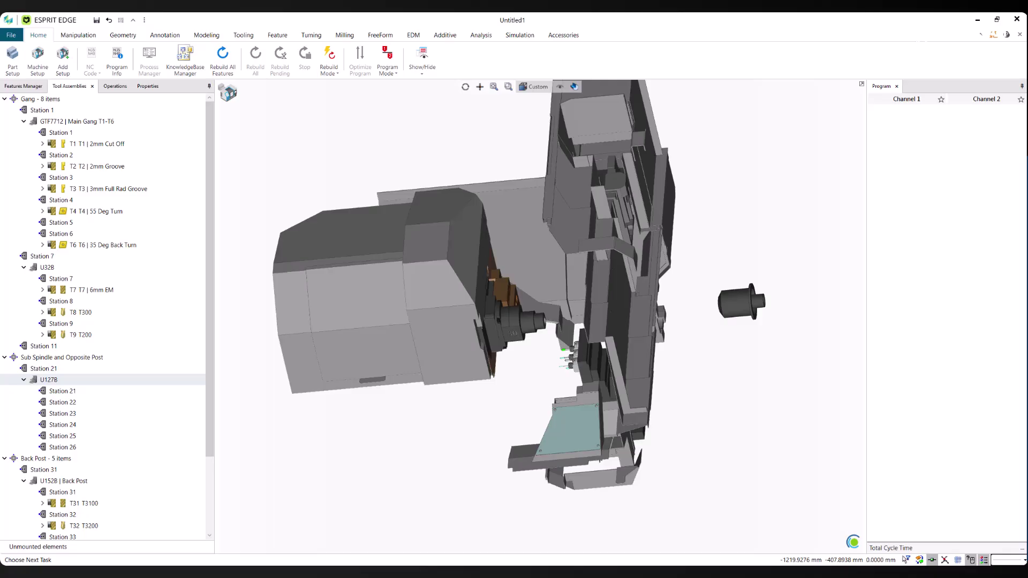
left_click(43, 469)
left_click(538, 86)
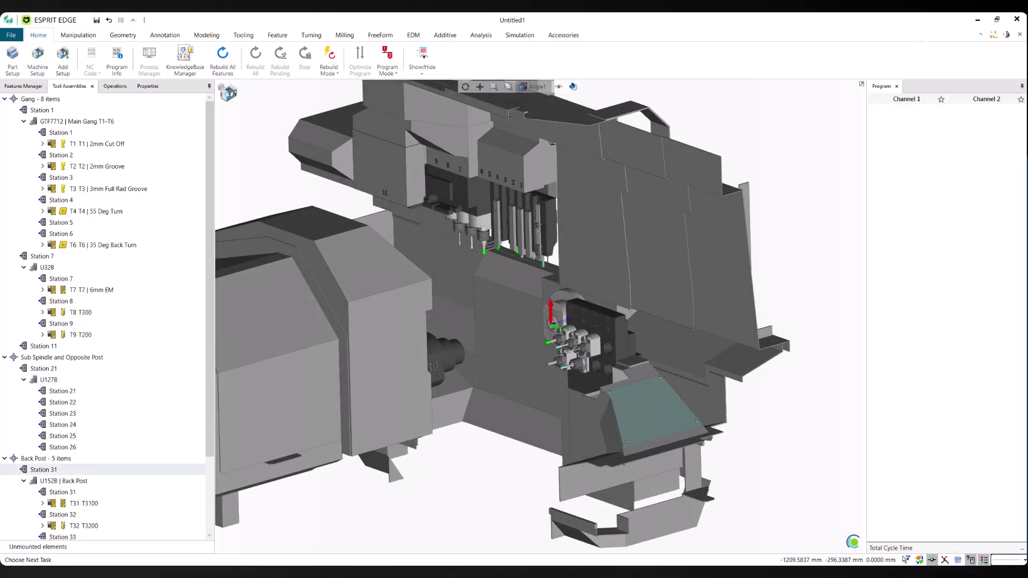
left_click(63, 481)
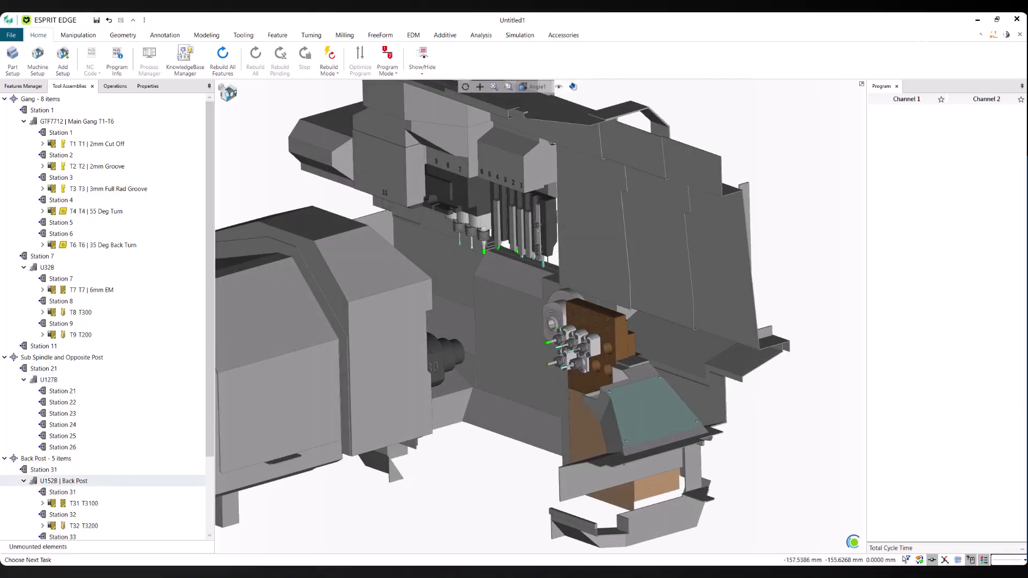
left_click(141, 391)
Step: Add the MEU507.gdml mounting block to Station 11 of the gang, keeping its default relative position
left_click(59, 348)
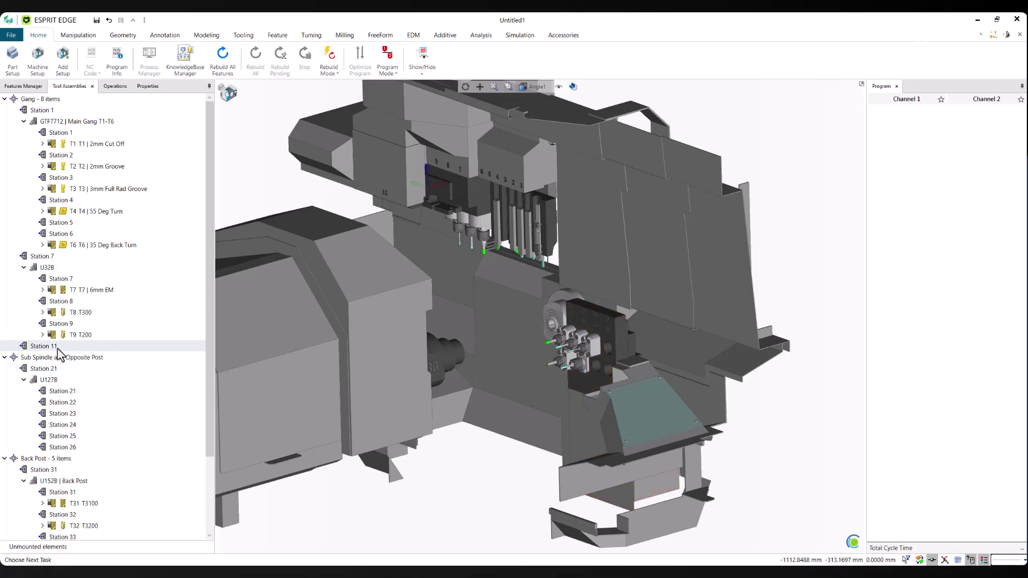
left_click(57, 349)
right_click(57, 347)
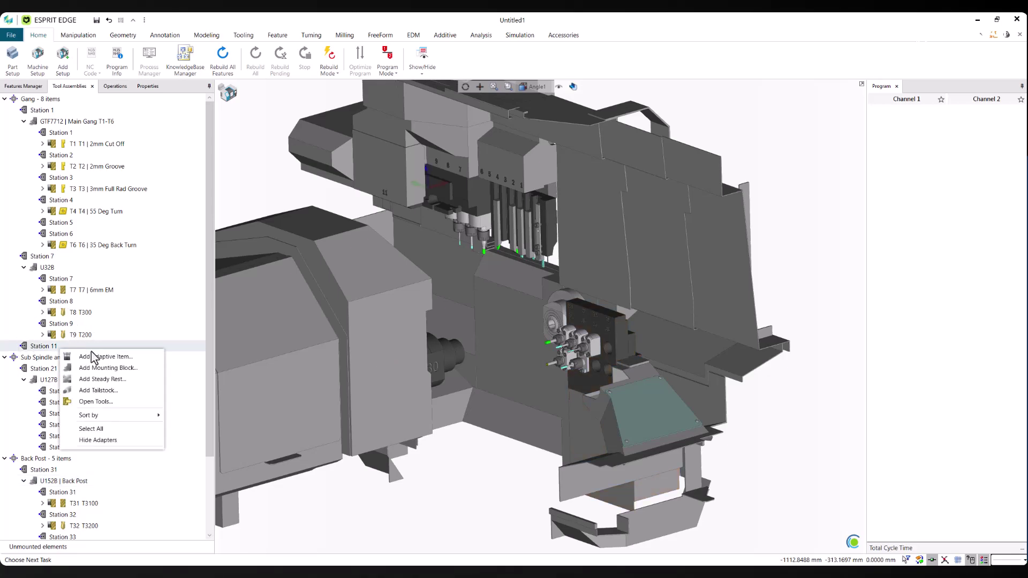
left_click(133, 370)
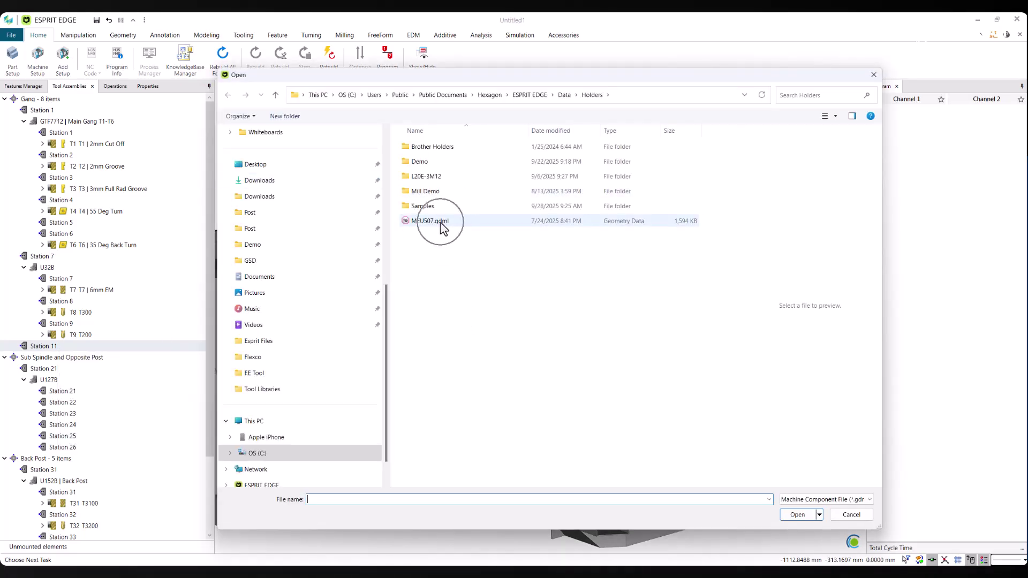
left_click(440, 222)
left_click(798, 514)
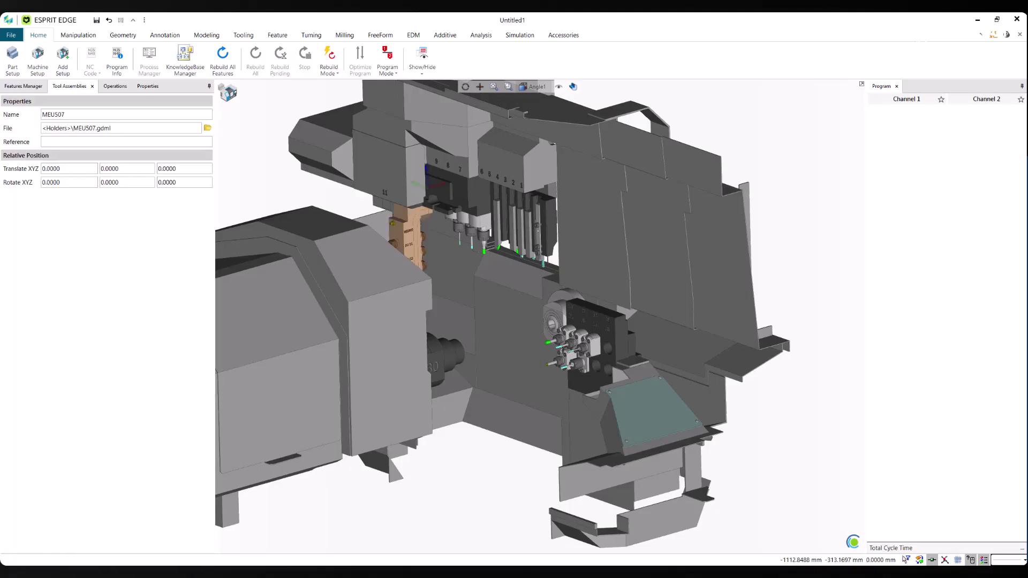
left_click(533, 86)
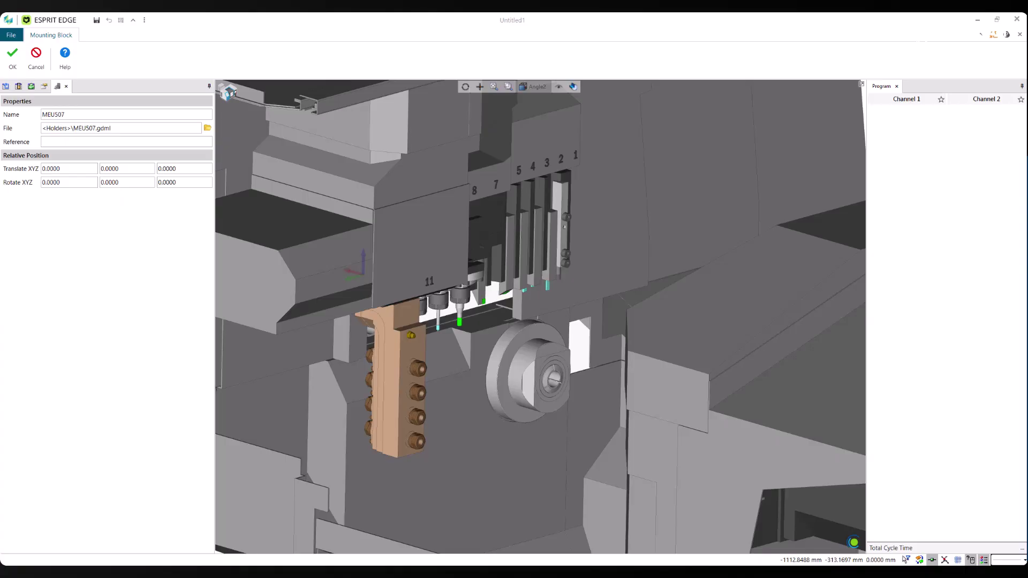
left_click(12, 68)
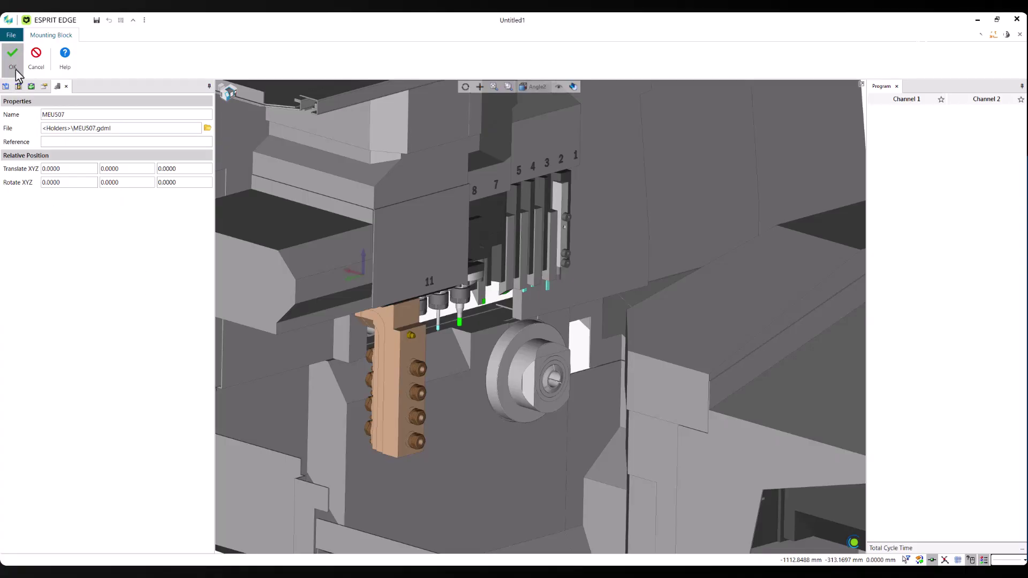
left_click(15, 70)
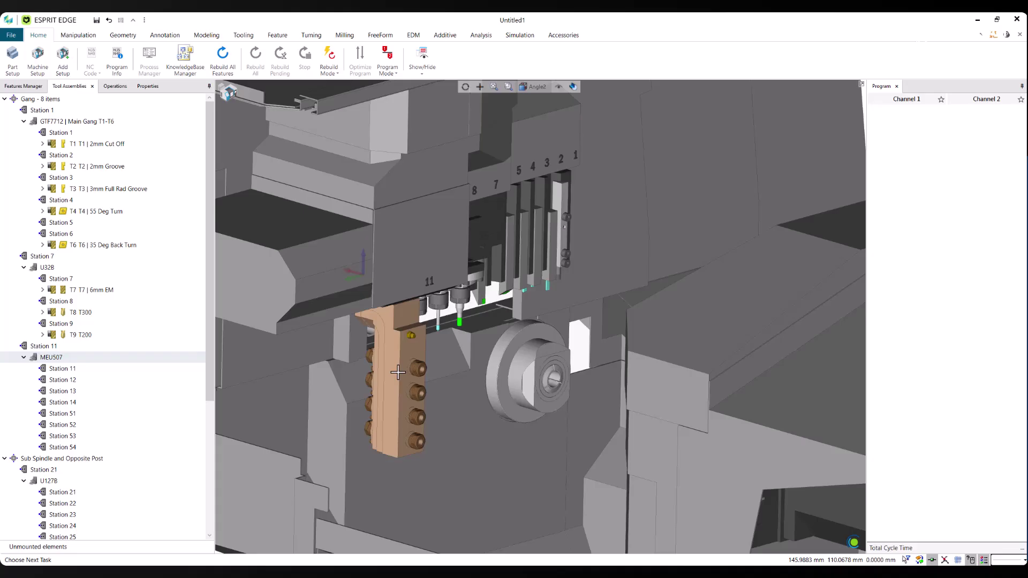
Step: Load the tool library B-Axis Tools.gdml onto the MEU507 mounting block and inspect the mounted tools
right_click(59, 359)
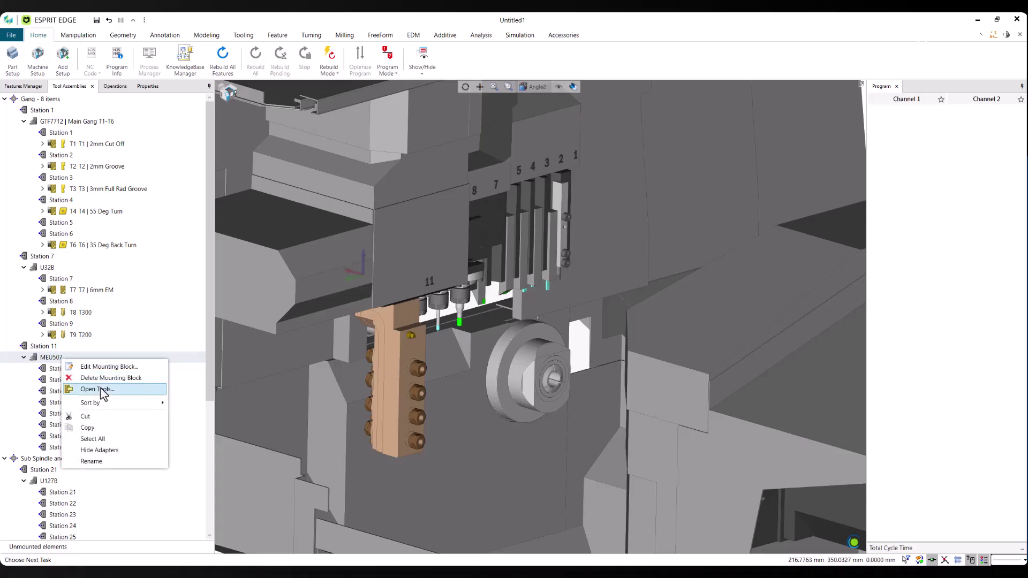
left_click(96, 389)
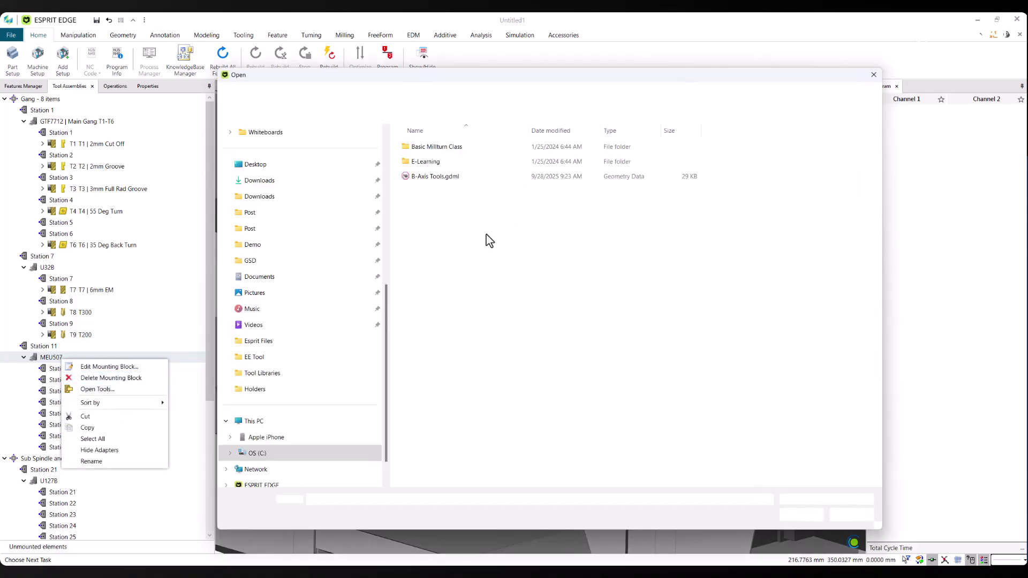
left_click(465, 179)
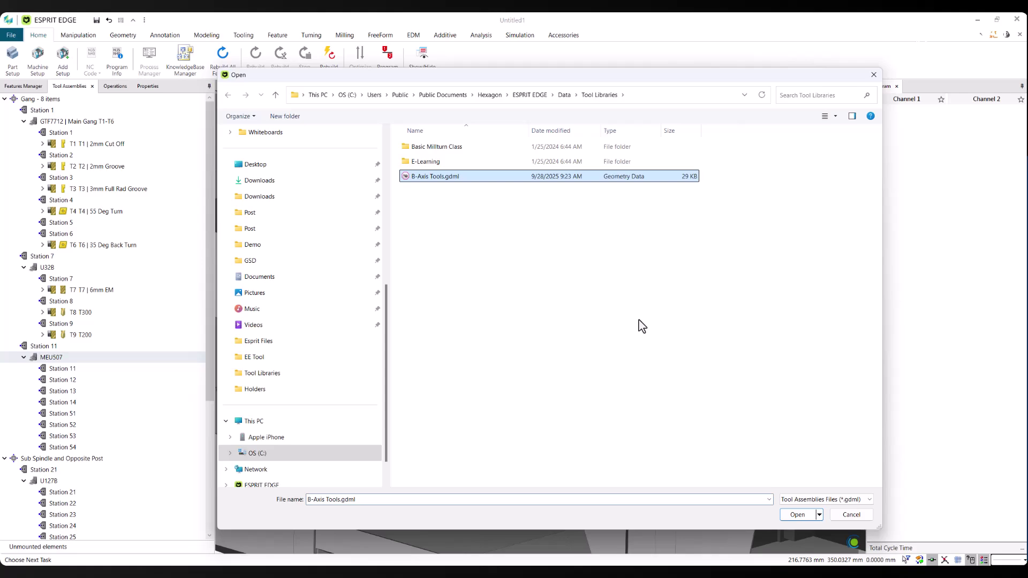
left_click(797, 515)
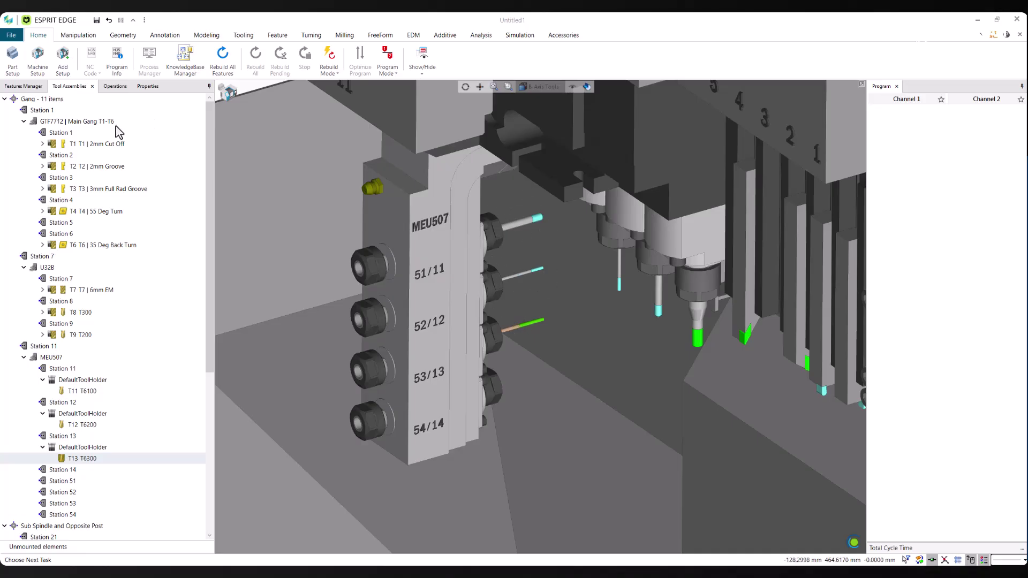
scroll(107, 316, "down", 1)
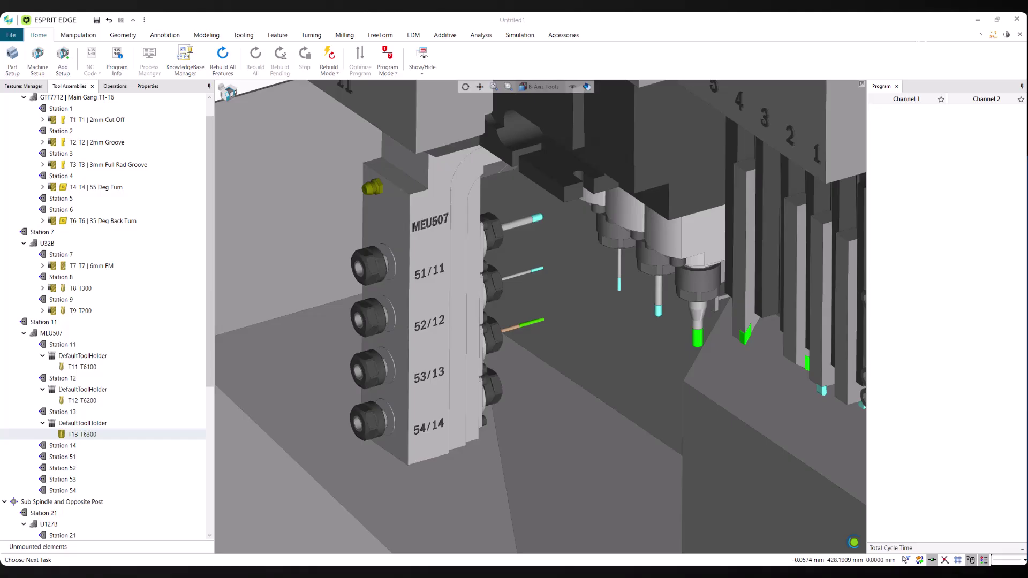
scroll(540, 316, "down", 6)
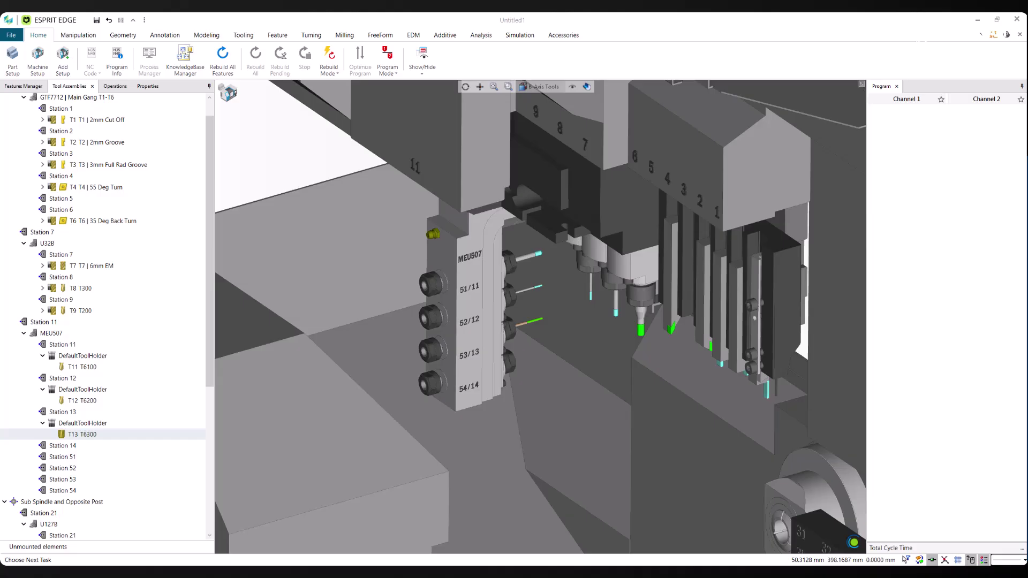
middle_click_drag(541, 316, 497, 213)
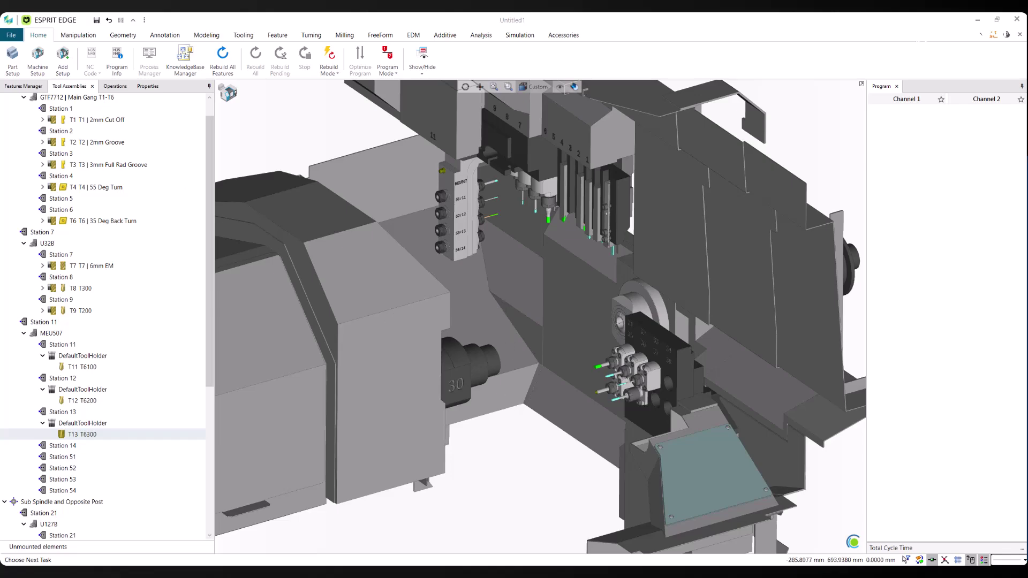
Step: Import the SwissDemoPart.x_b model in the part view and display it from the ZX view
left_click(228, 94)
left_click(11, 36)
left_click(31, 114)
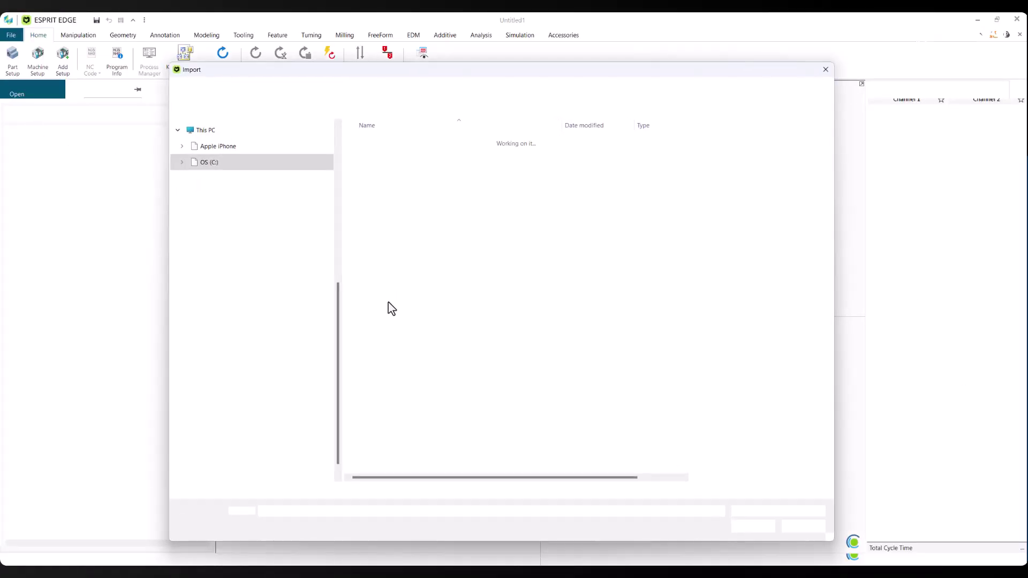
left_click(390, 160)
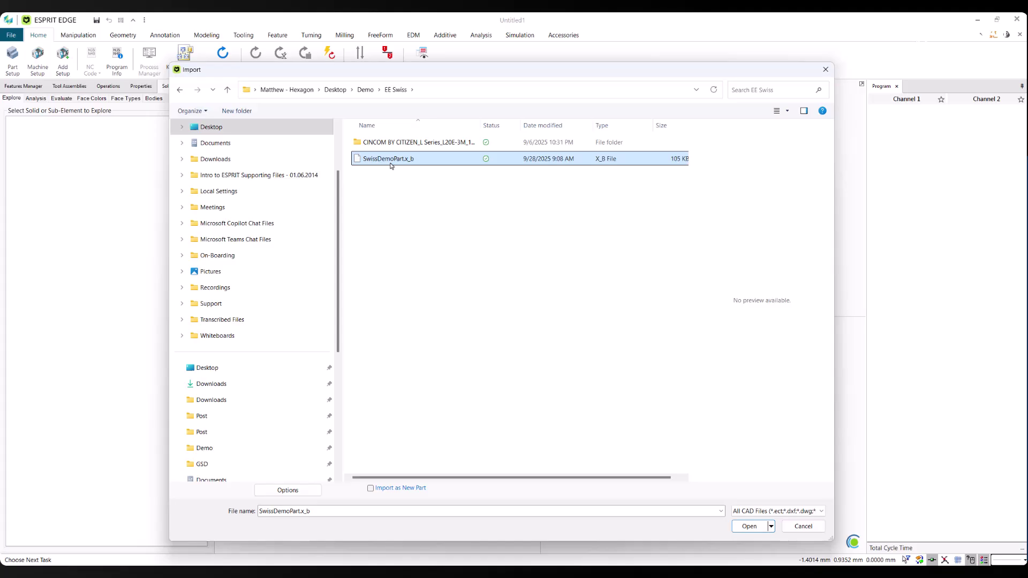
left_click(749, 526)
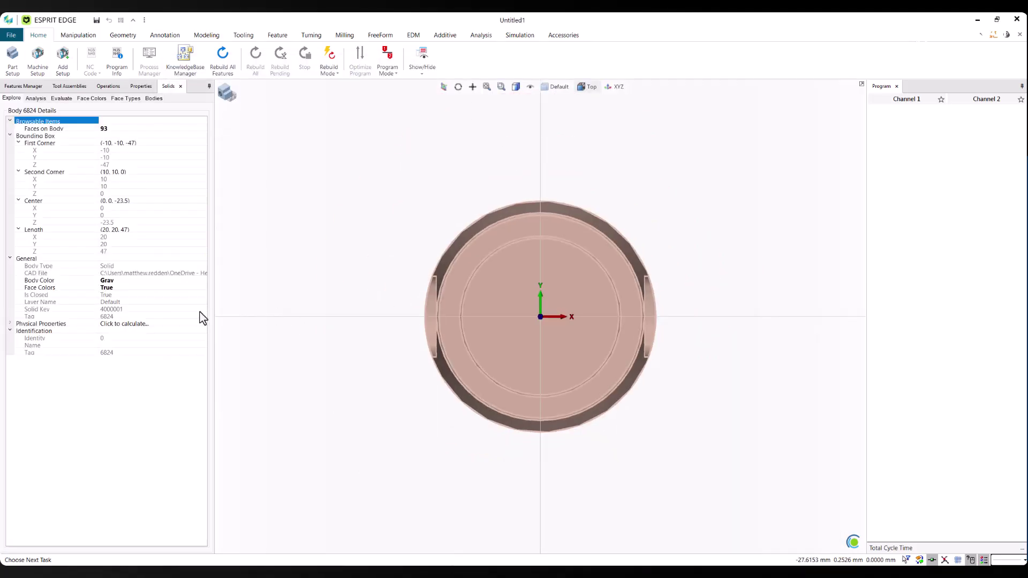
left_click(587, 86)
left_click(589, 133)
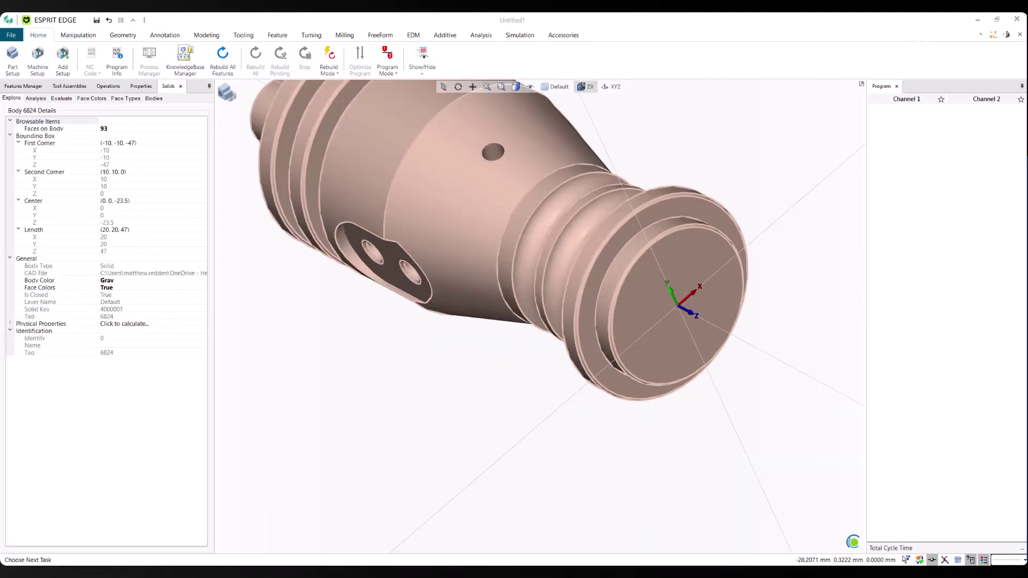
left_click(345, 251)
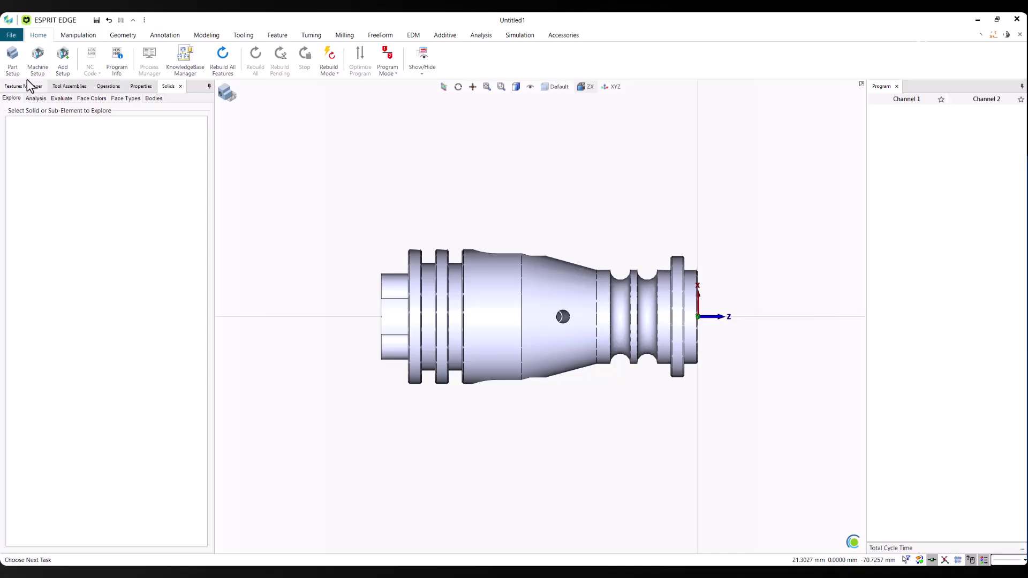
Step: Assign the imported solid as the geometry of Part1 in the part setup
left_click(12, 63)
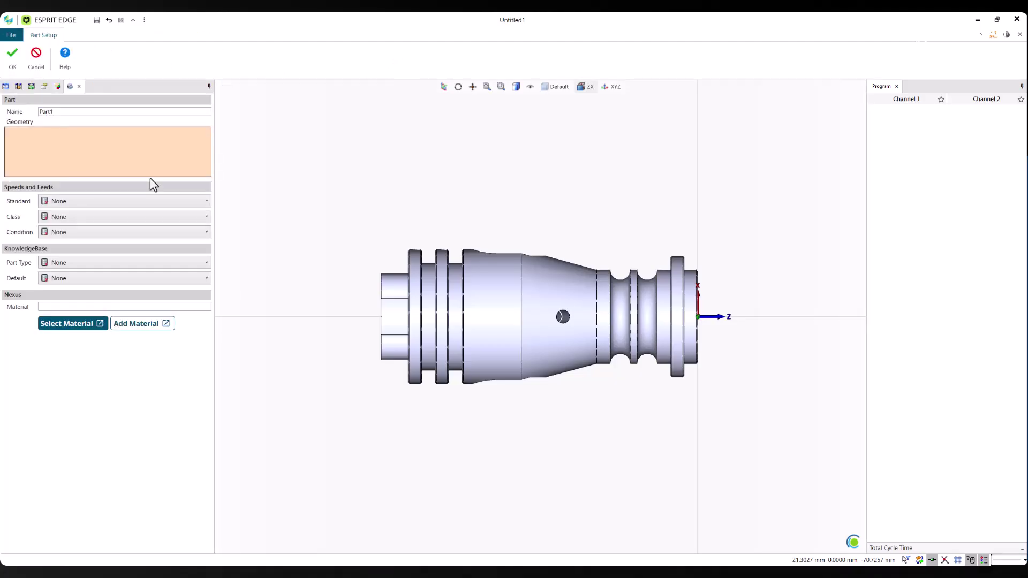
left_click(502, 329)
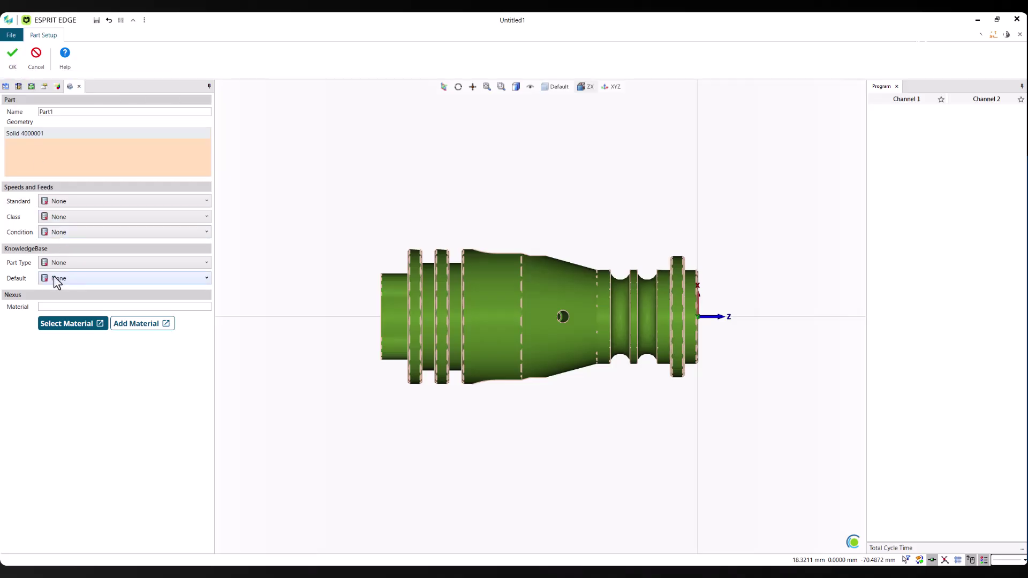
left_click(12, 56)
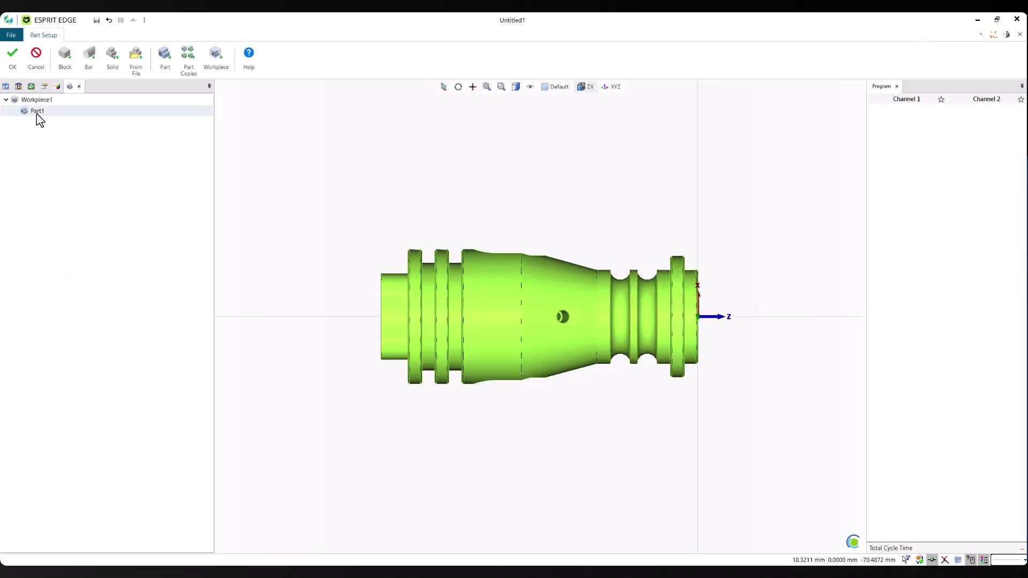
Step: Create a bar stock for Workpiece1 auto-sized to the part, with its height set to 200 mm
left_click(89, 62)
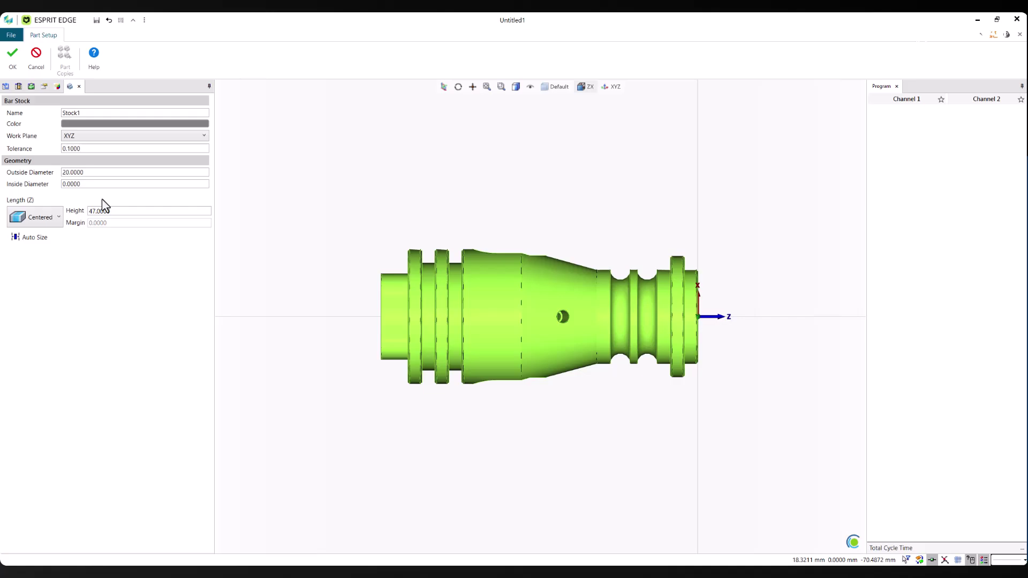
left_click(34, 237)
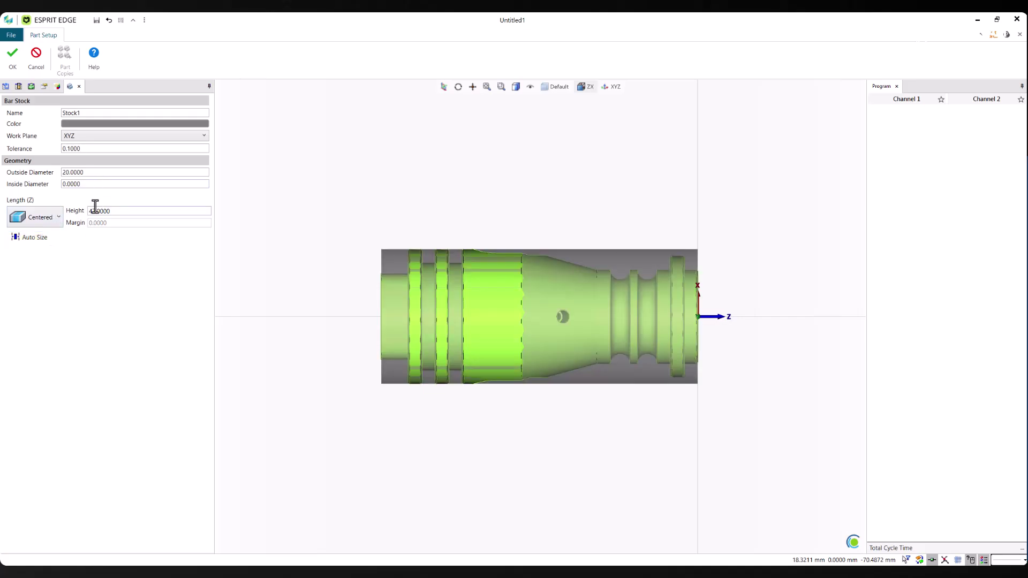
left_click(103, 172)
left_click(121, 211)
type("200")
key("Return")
Step: Align the bar stock by Align Top with a top margin of 1 mm and accept the part setup
left_click(59, 217)
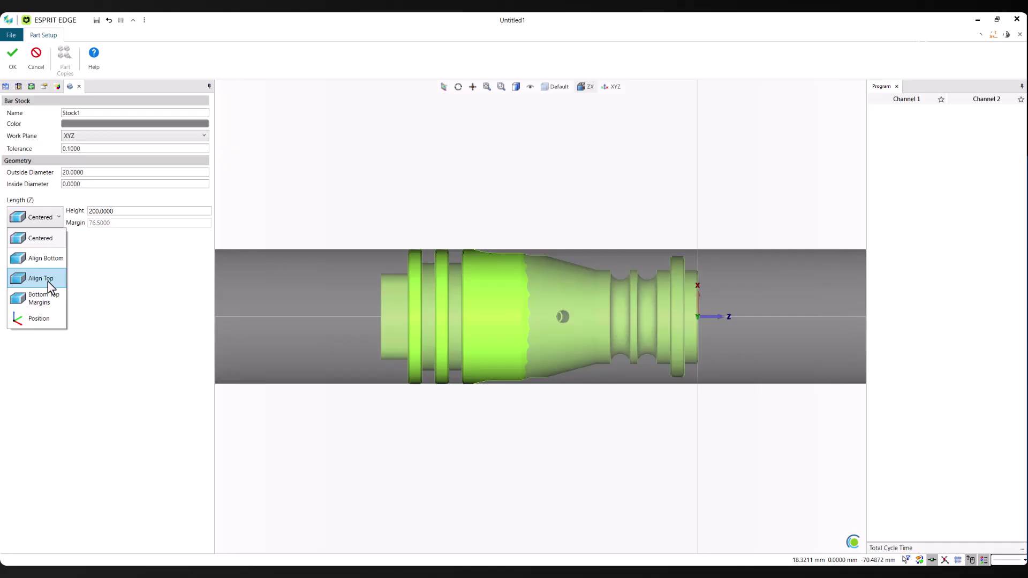
left_click(47, 278)
left_click(127, 223)
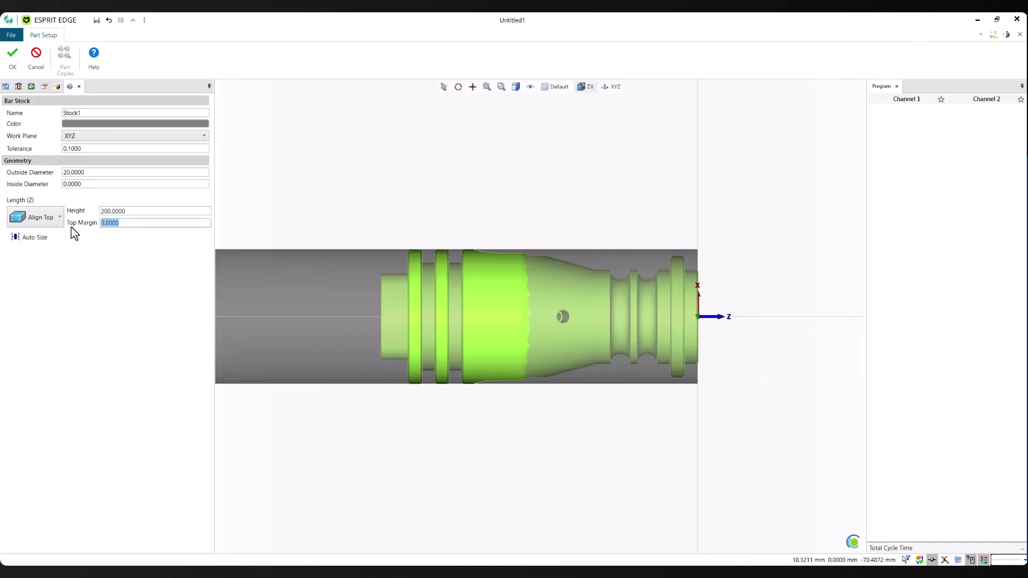
type("1")
key("Tab")
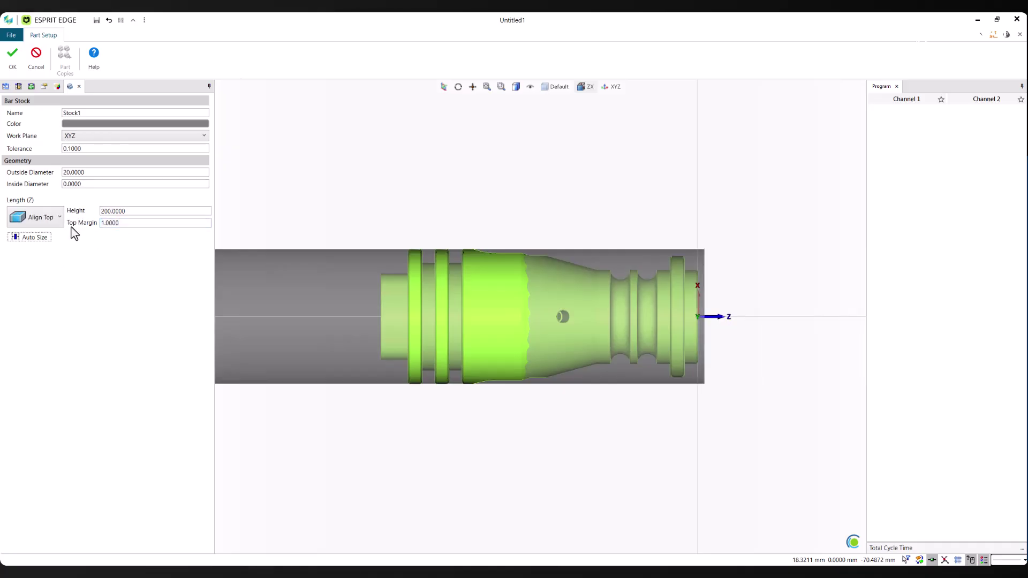
left_click(18, 64)
left_click(12, 60)
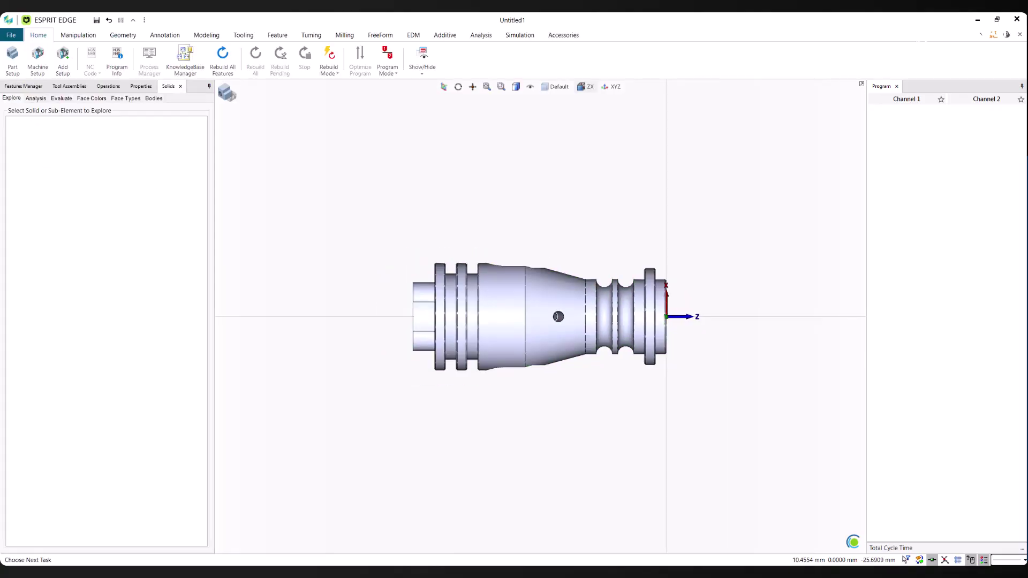
Step: Add Workpiece1 to the machine setup on mounting WA of the main side and inspect where the bar sits
left_click(38, 65)
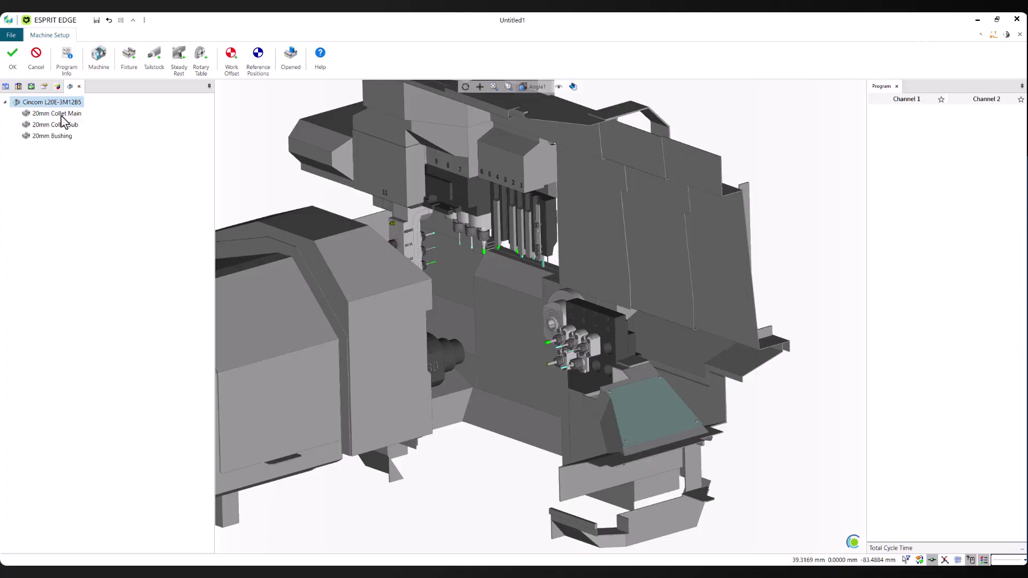
left_click(63, 116)
left_click(230, 60)
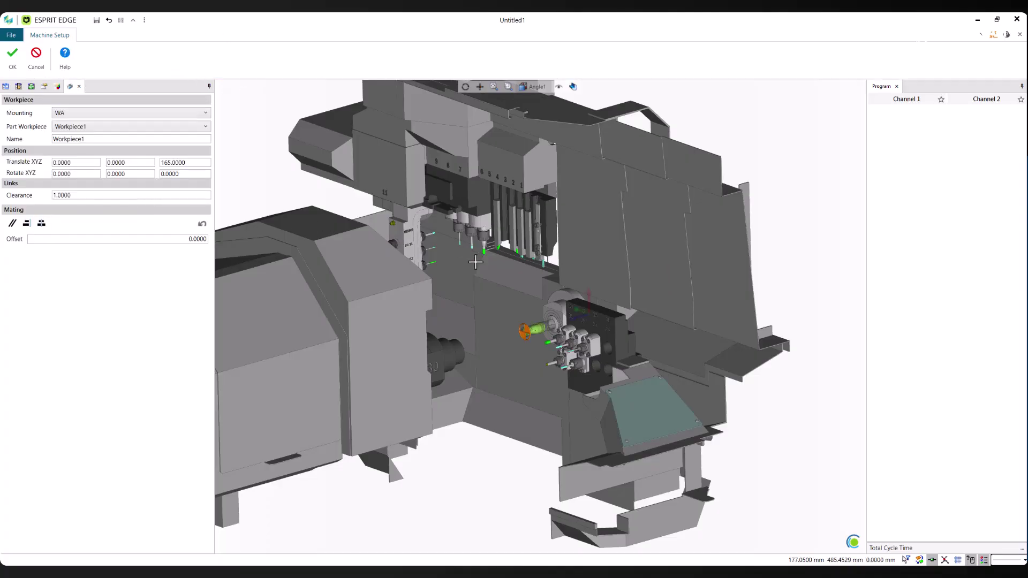
scroll(594, 344, "down", 2)
scroll(546, 326, "up", 6)
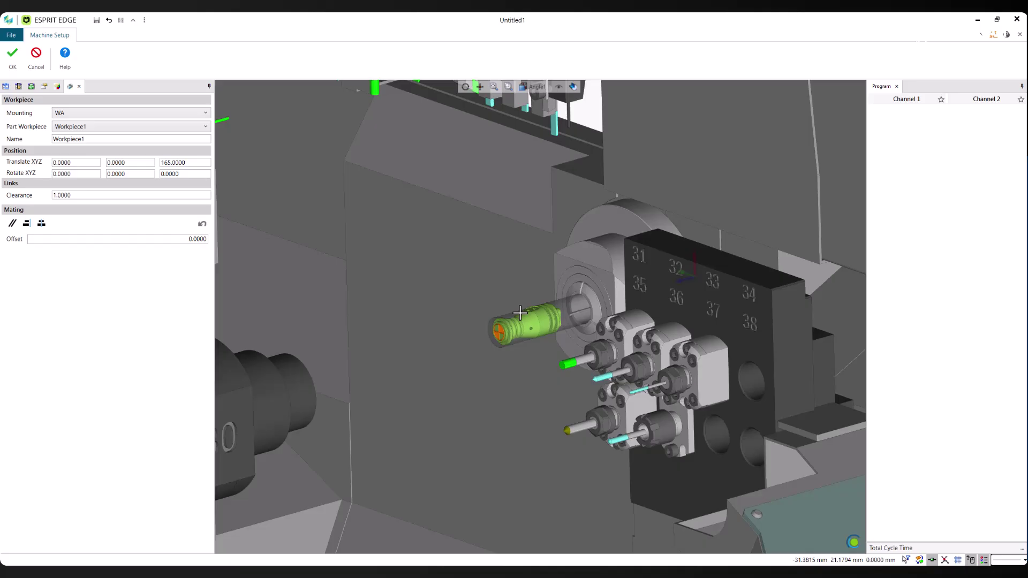
left_click(185, 162)
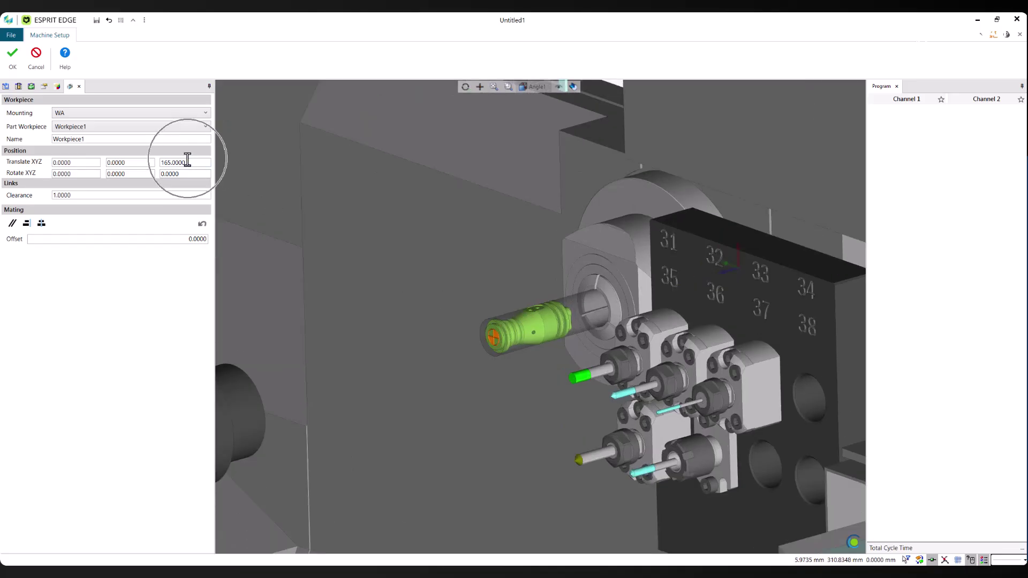
scroll(424, 254, "down", 2)
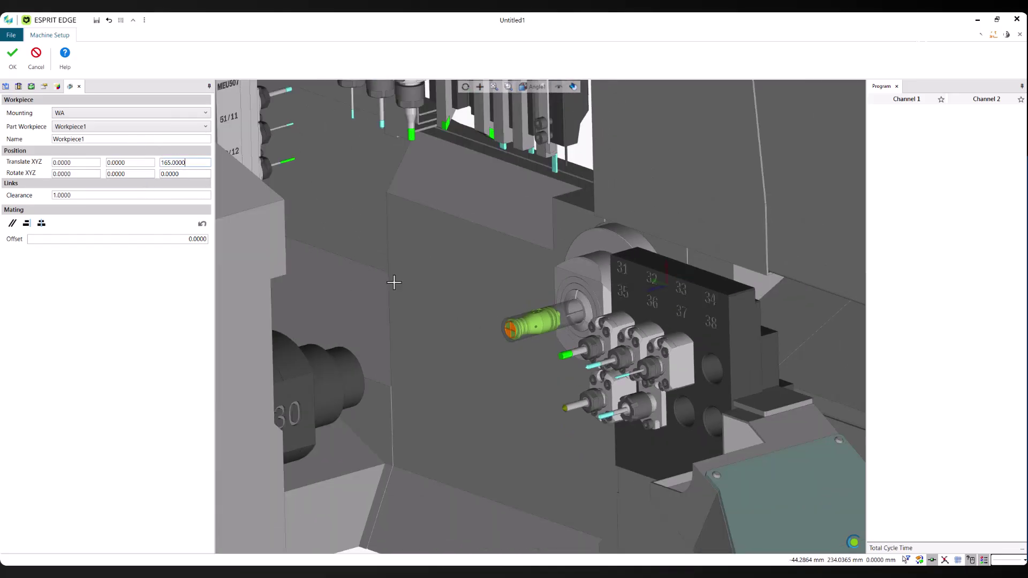
scroll(508, 315, "down", 3)
middle_click_drag(508, 315, 517, 370)
scroll(523, 333, "up", 5)
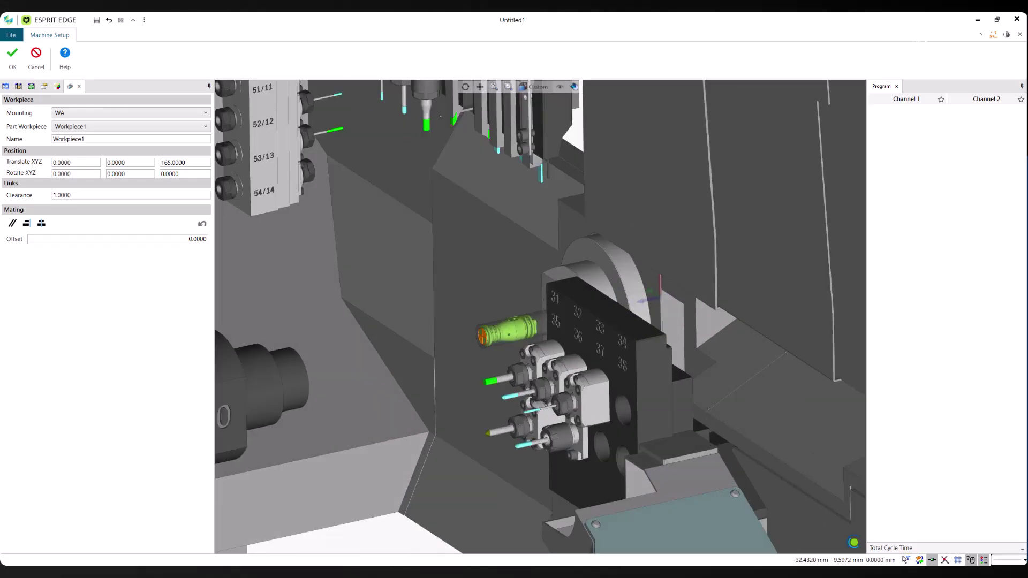
Step: Try a Z translation of 175 mm for the mounted workpiece, set it to 155 mm instead, and accept the machine setup
left_click(185, 162)
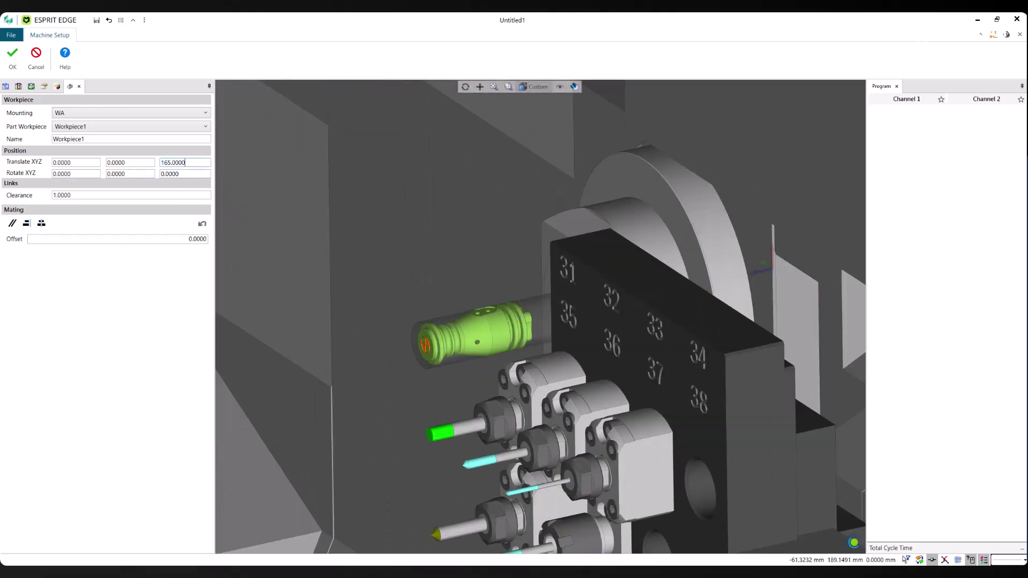
double_click(171, 162)
left_click(161, 162)
key("Delete")
type("7")
key("Tab")
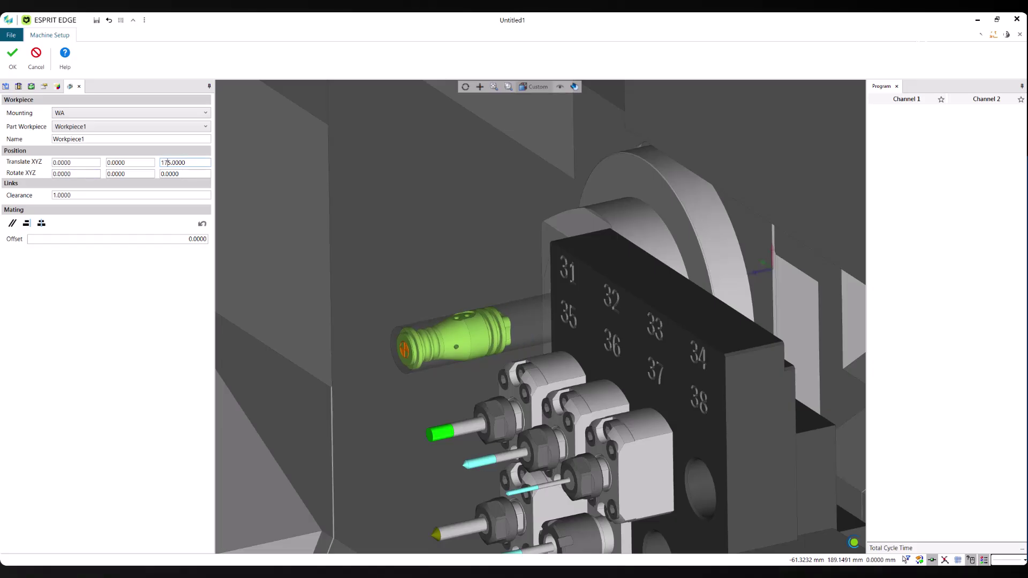
type("5")
key("Tab")
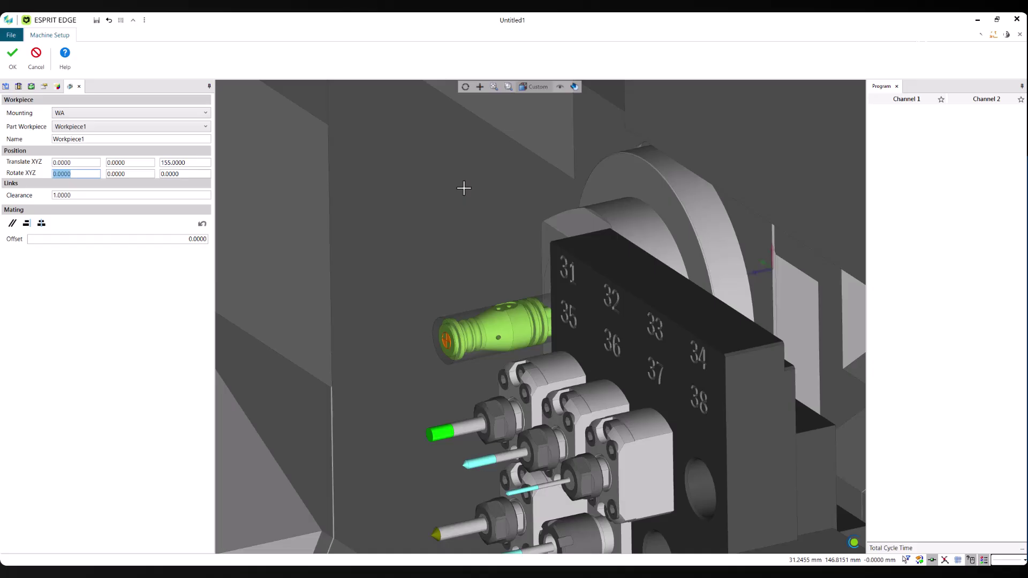
left_click(14, 60)
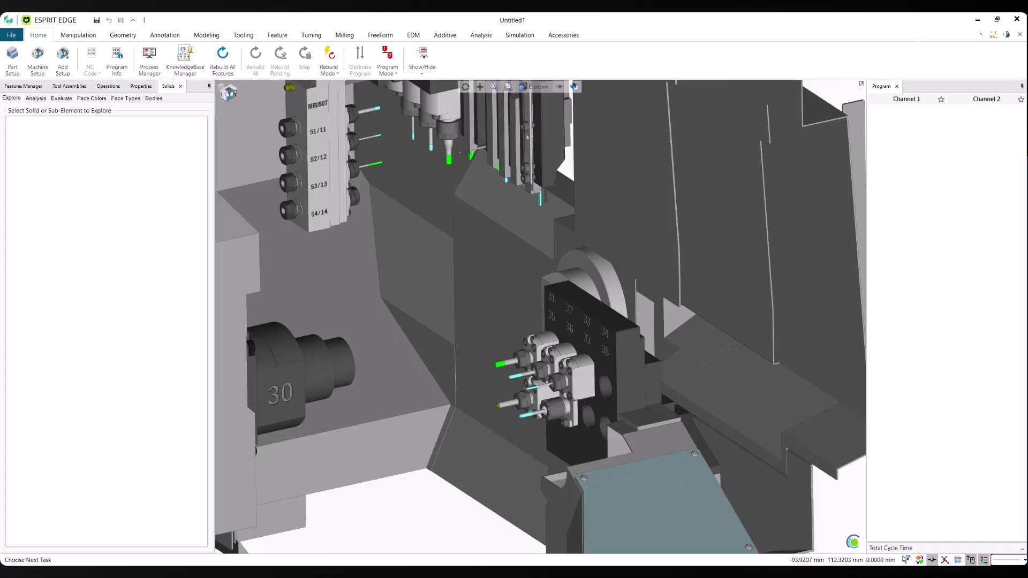
Step: Look over the machine from another angle and switch from the machine display back to the part
middle_click_drag(416, 298, 482, 280)
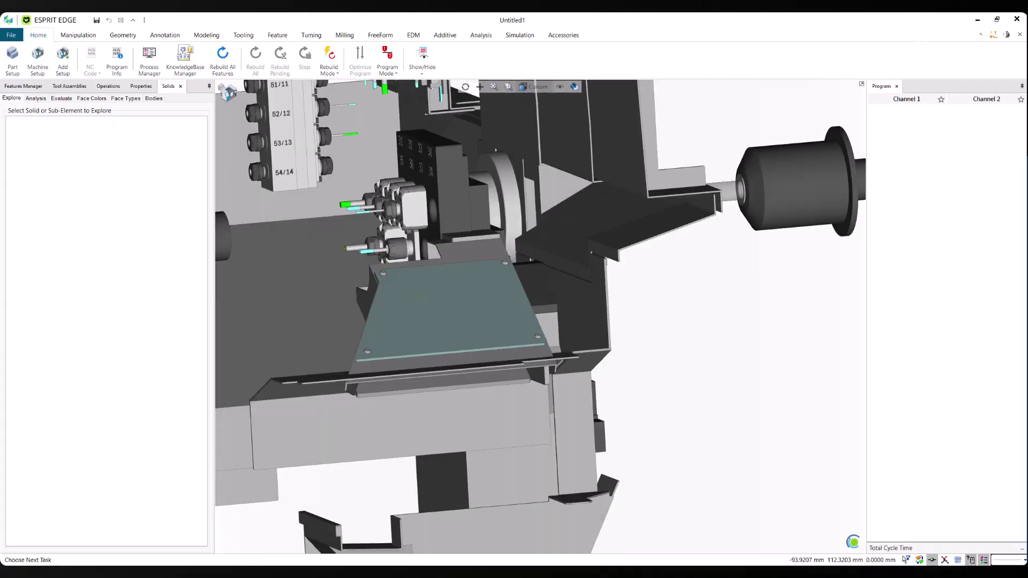
middle_click_drag(416, 298, 305, 324)
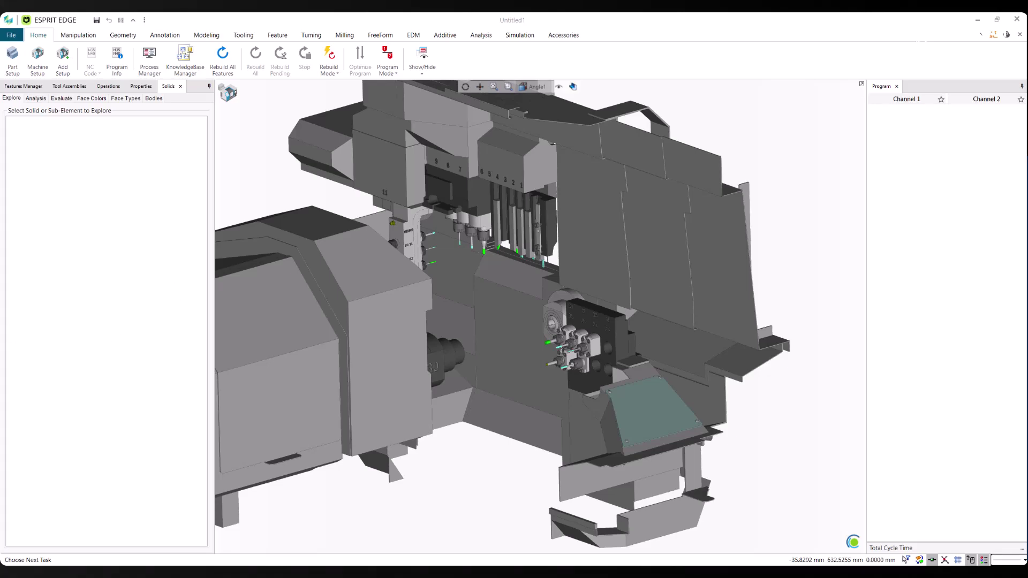
left_click(230, 96)
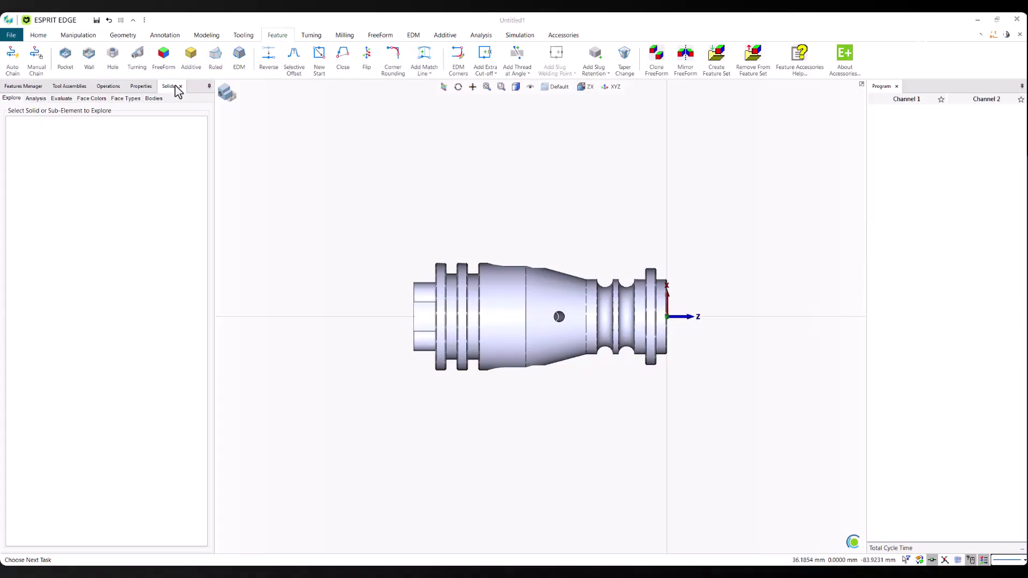
Step: Create turning features from the part solid about the Z-axis, with all types of work, both cutting sides and both profile types enabled
left_click(143, 63)
left_click(518, 303)
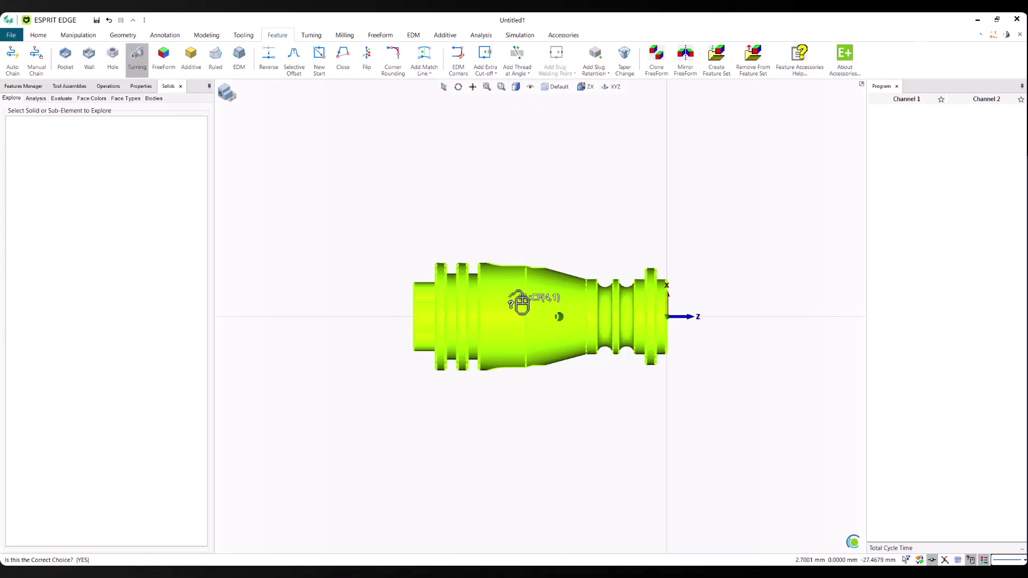
left_click(349, 316)
left_click(351, 318)
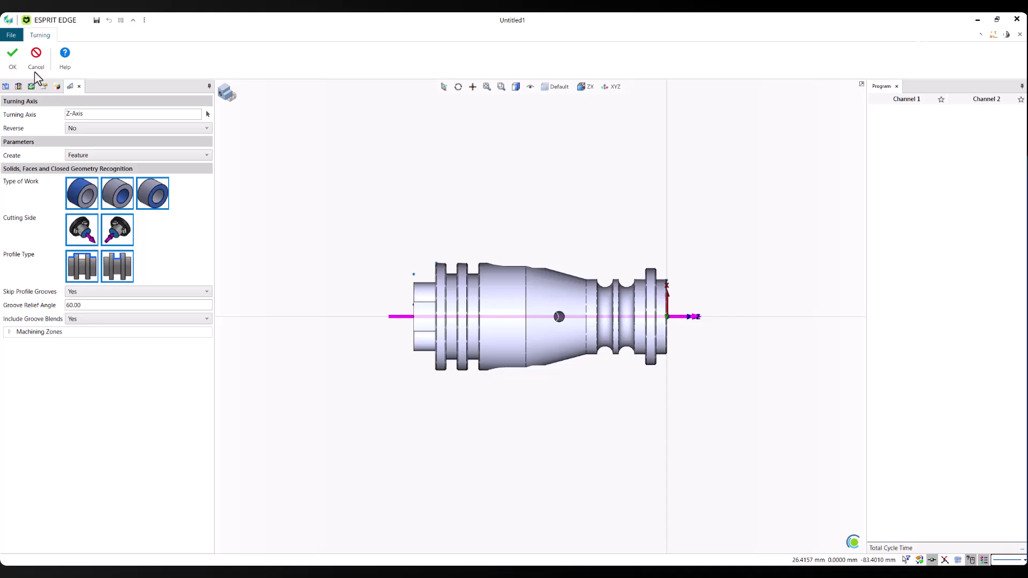
left_click(92, 155)
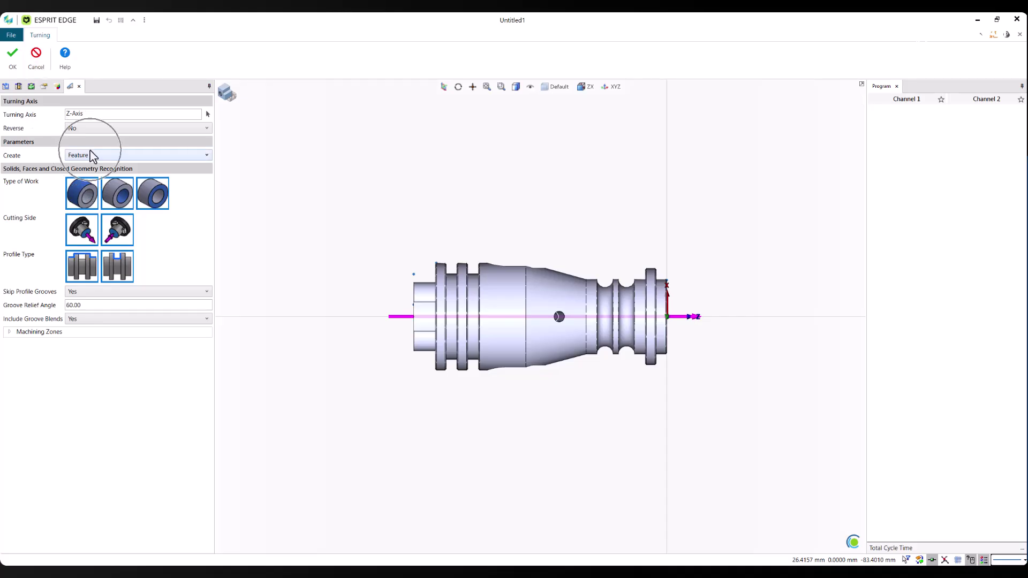
left_click(86, 201)
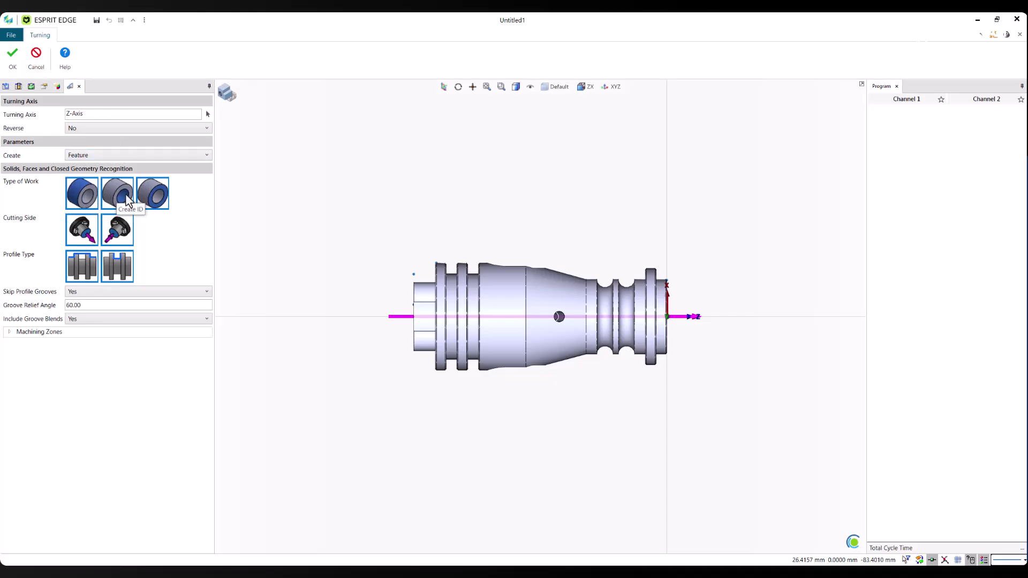
left_click(149, 194)
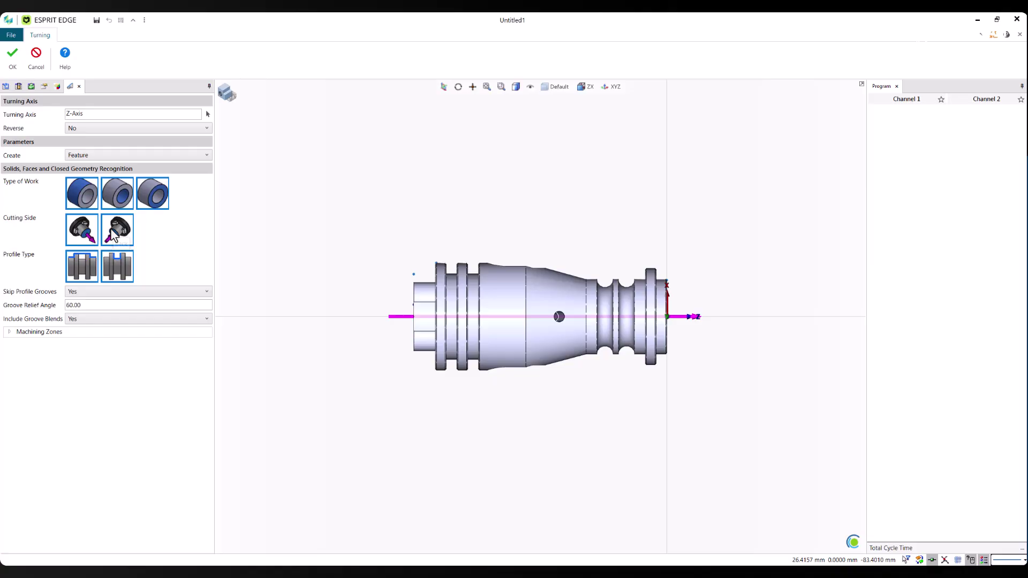
left_click(12, 56)
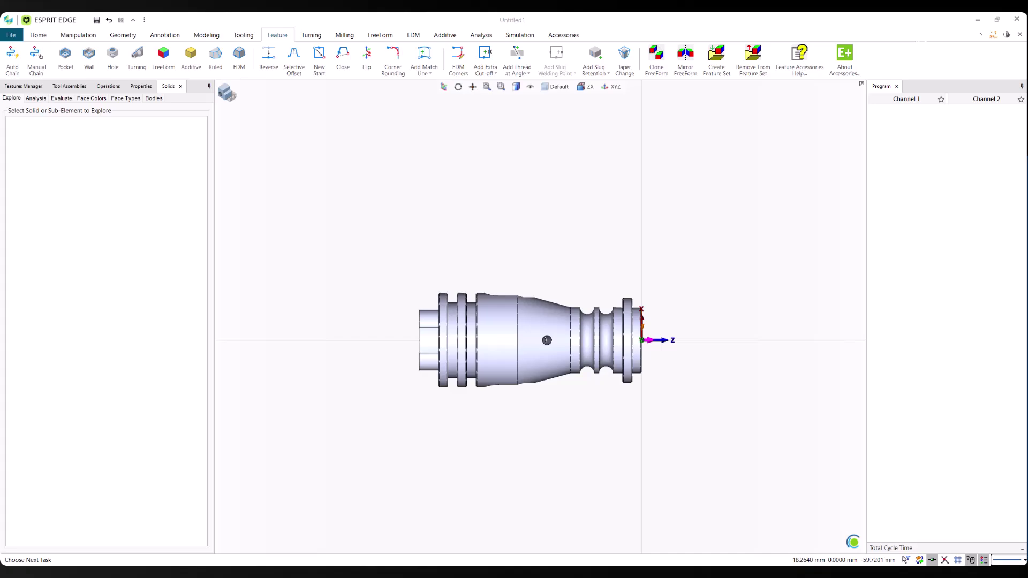
Step: Examine the recognised front and back contour and groove features of Part1 one by one on the model
left_click(39, 87)
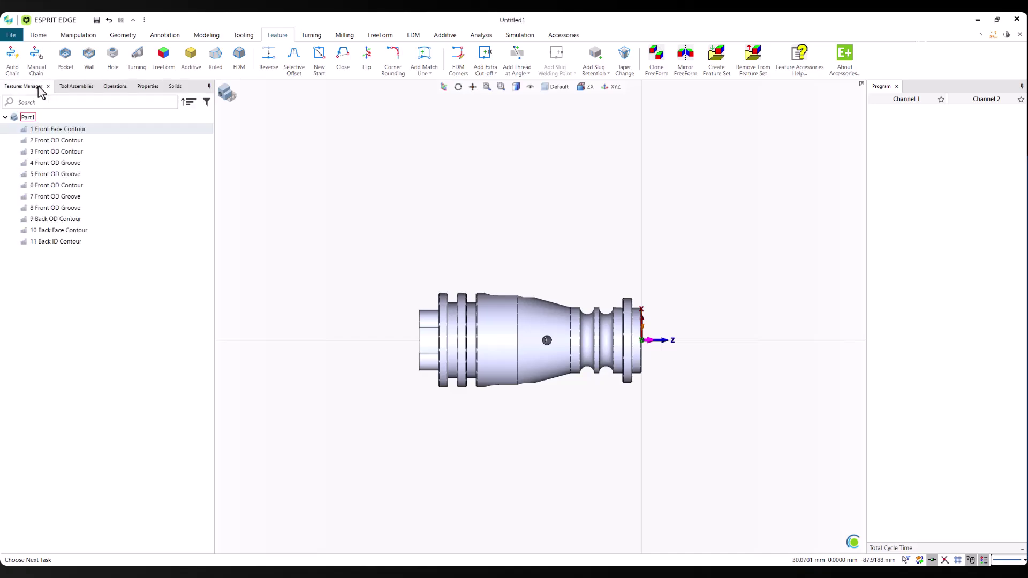
left_click(53, 142)
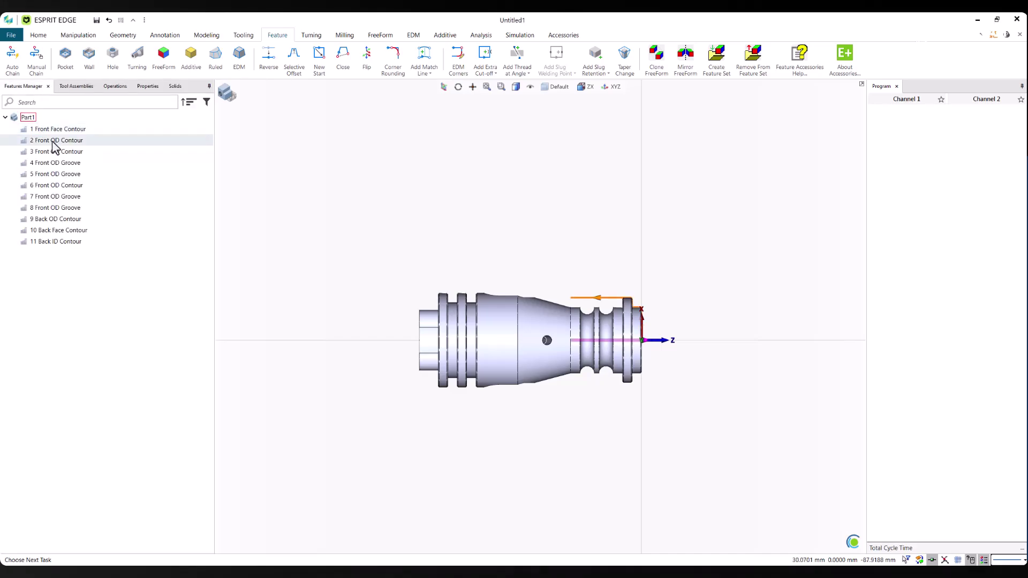
key("Down")
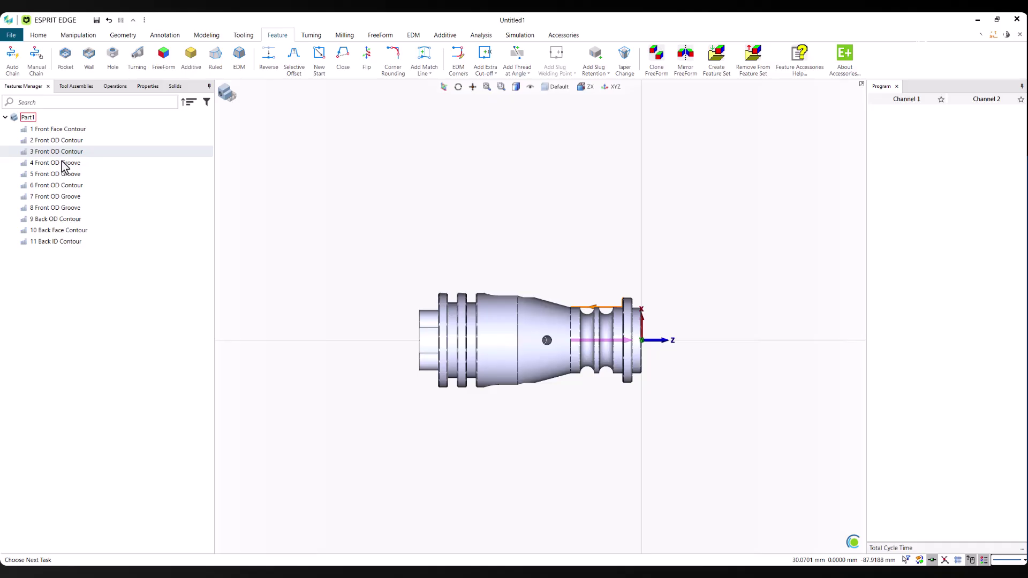
left_click(62, 162)
left_click(61, 173)
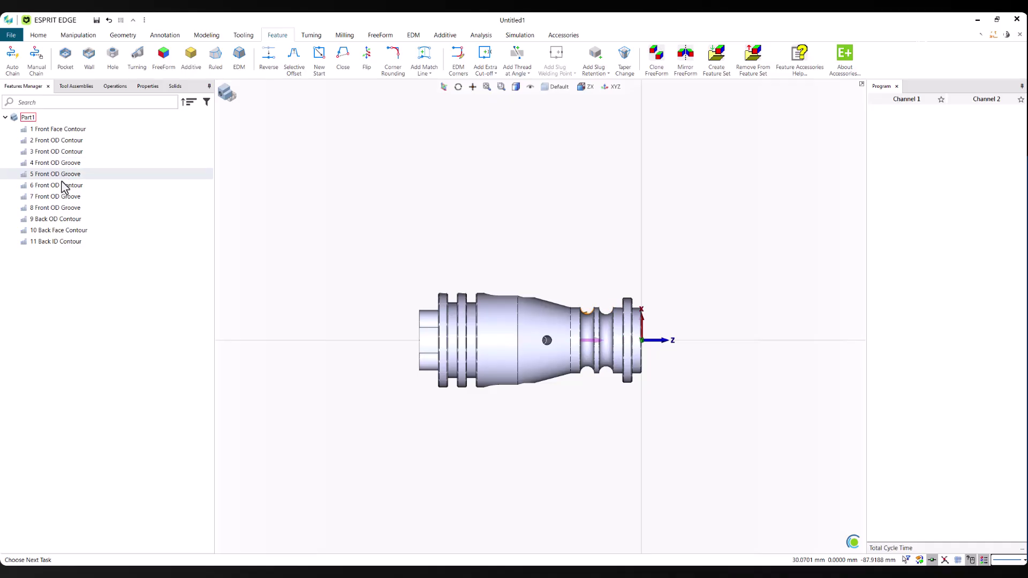
left_click(62, 186)
left_click(64, 198)
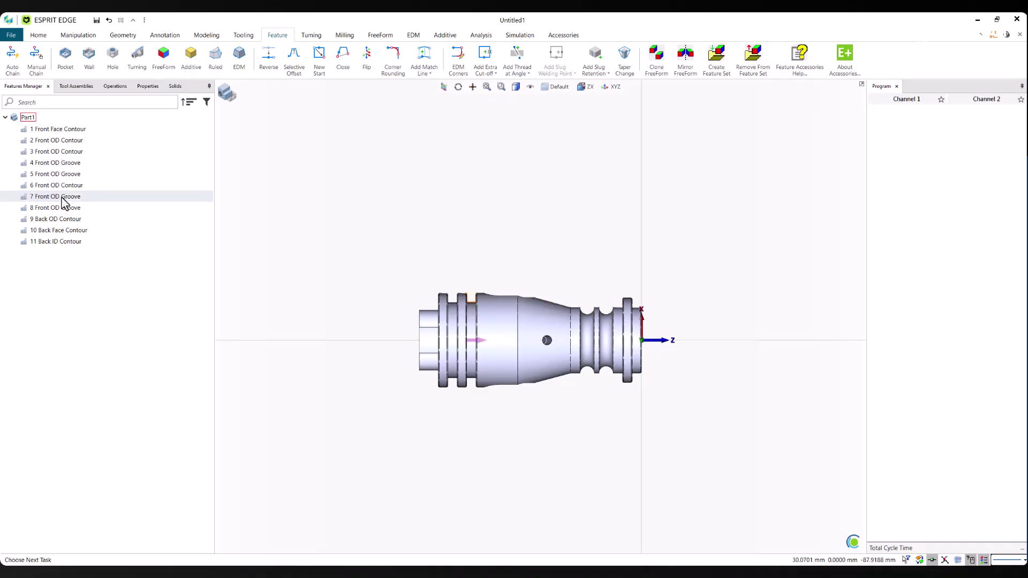
left_click(63, 209)
left_click(63, 221)
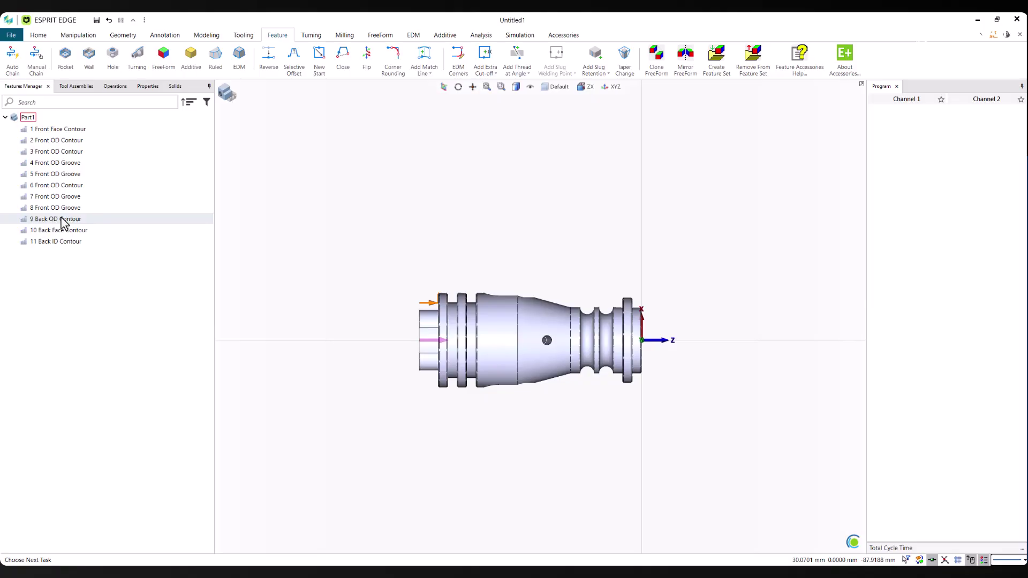
left_click(62, 232)
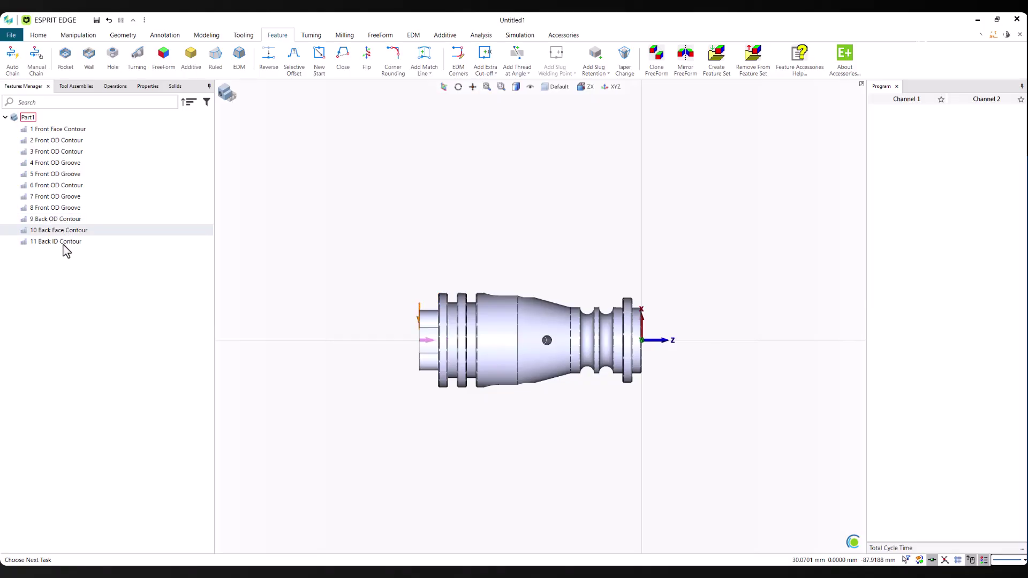
left_click(66, 252)
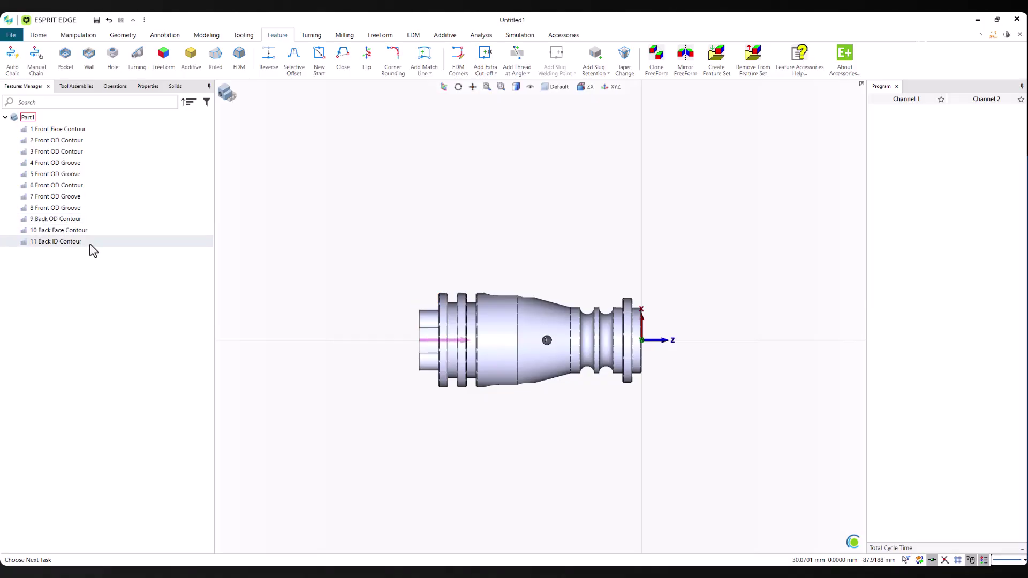
left_click(39, 130)
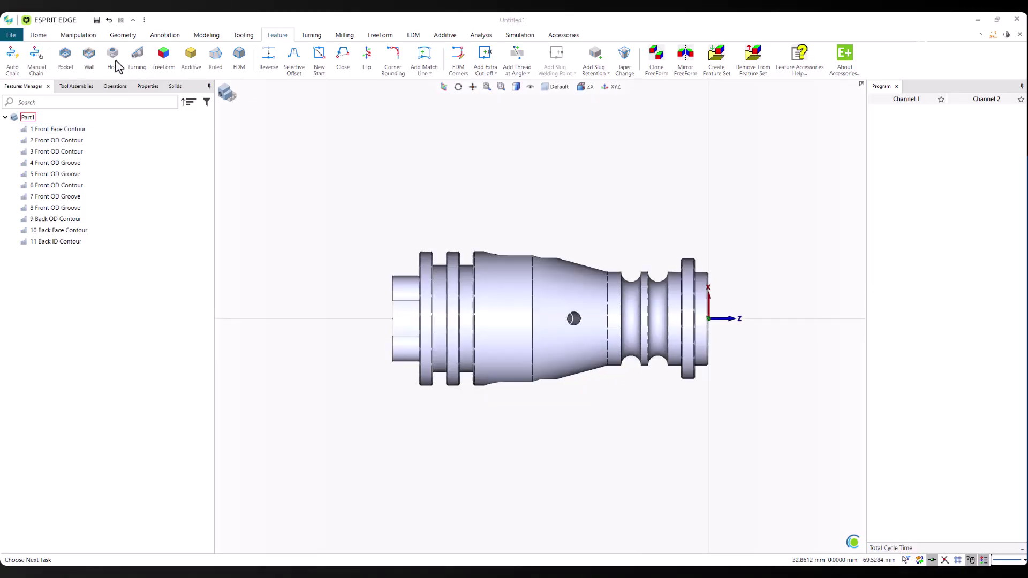
Step: Create hole features from the part's conical face and the slotted pocket's floor, with grouping by direction turned off
left_click(113, 59)
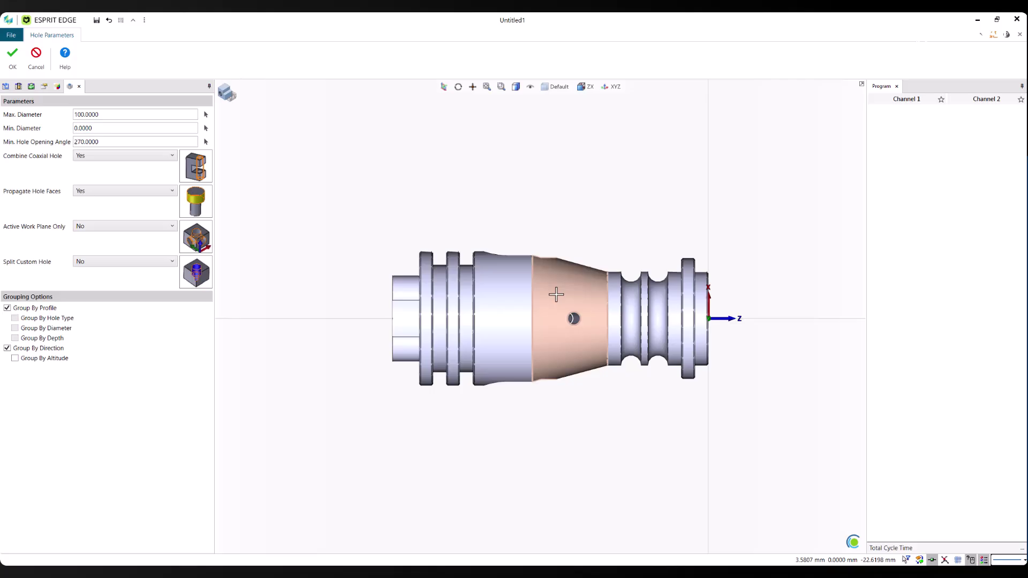
middle_click_drag(555, 296, 530, 240)
left_click(539, 369)
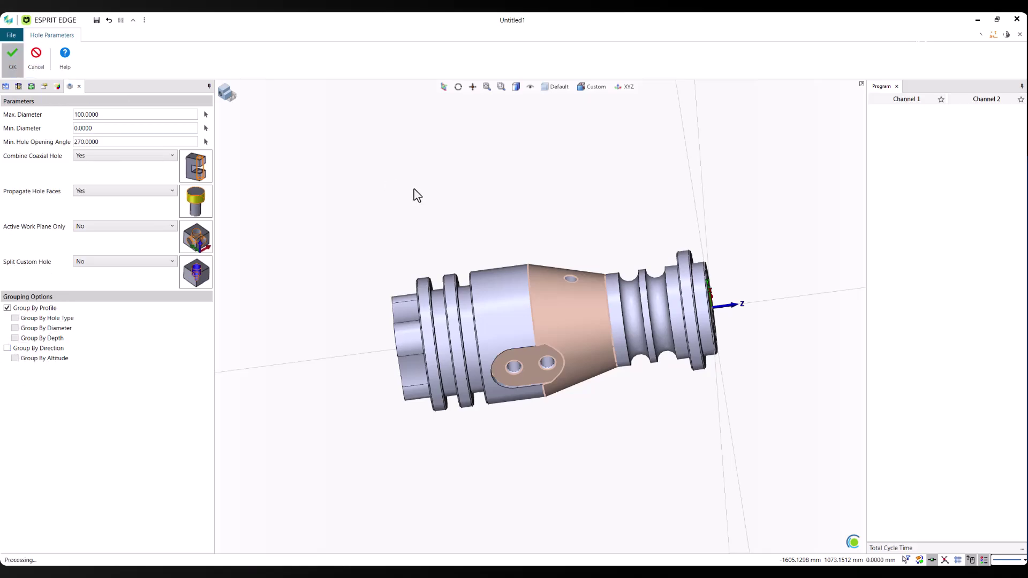
left_click(339, 239)
key("F7")
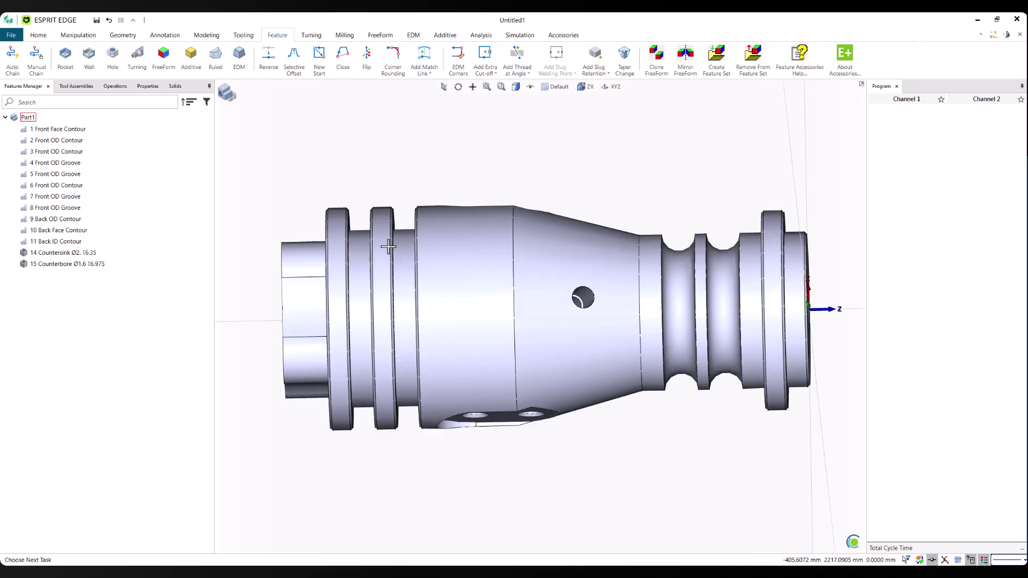
Step: Examine the recognised countersink and counterbore features one by one on the model
left_click(86, 254)
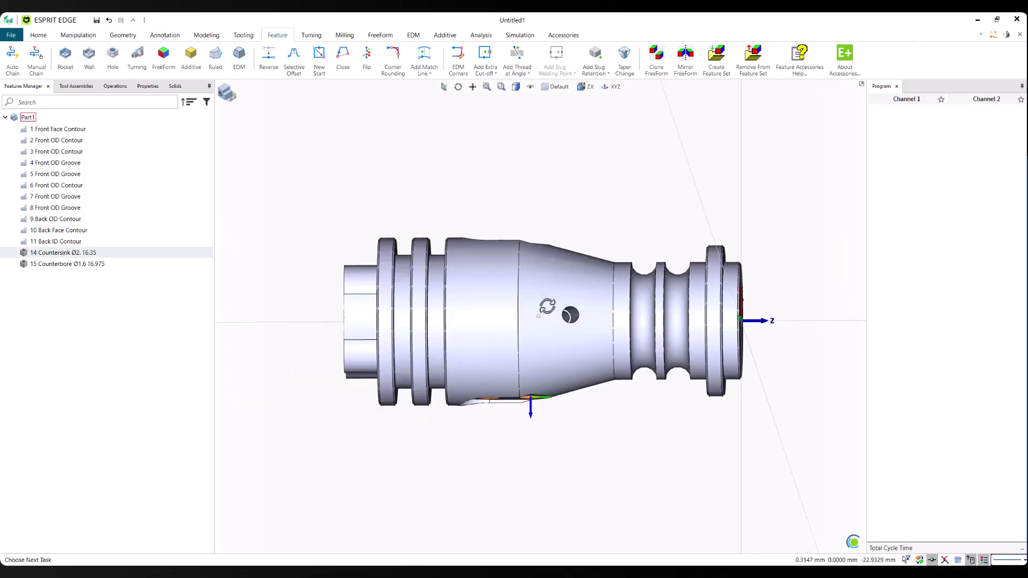
middle_click_drag(548, 307, 544, 340)
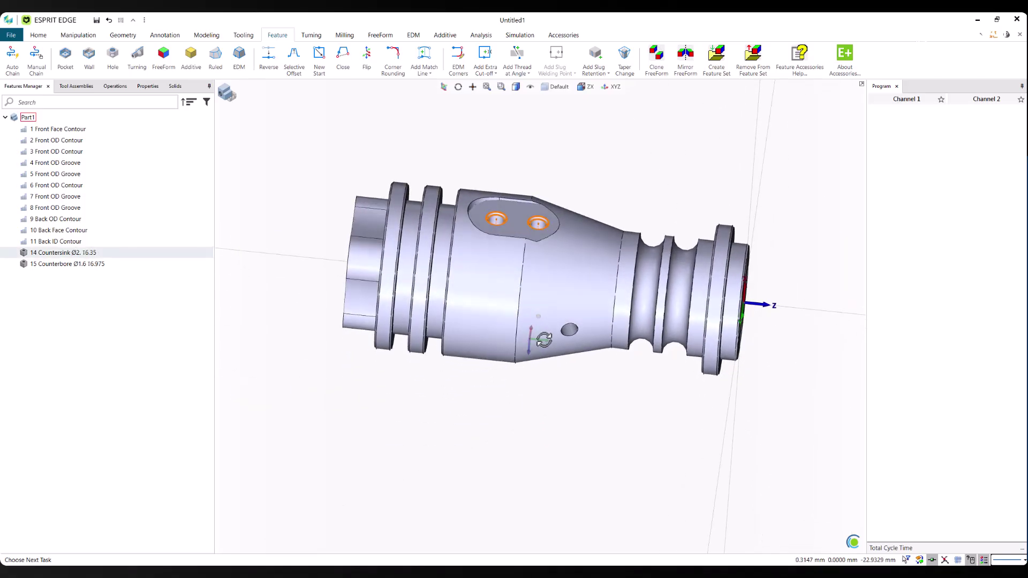
left_click(99, 264)
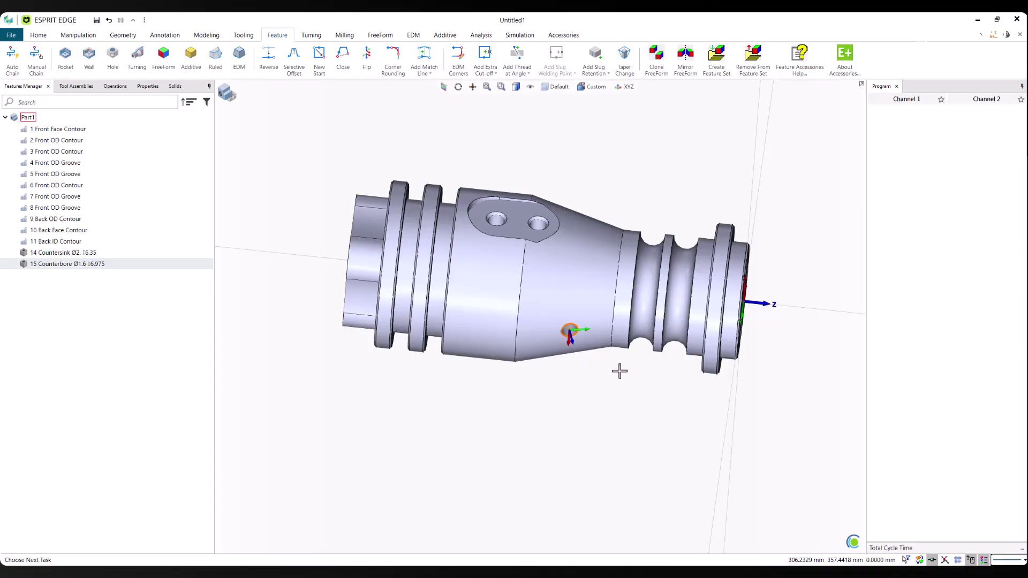
middle_click_drag(620, 371, 625, 230)
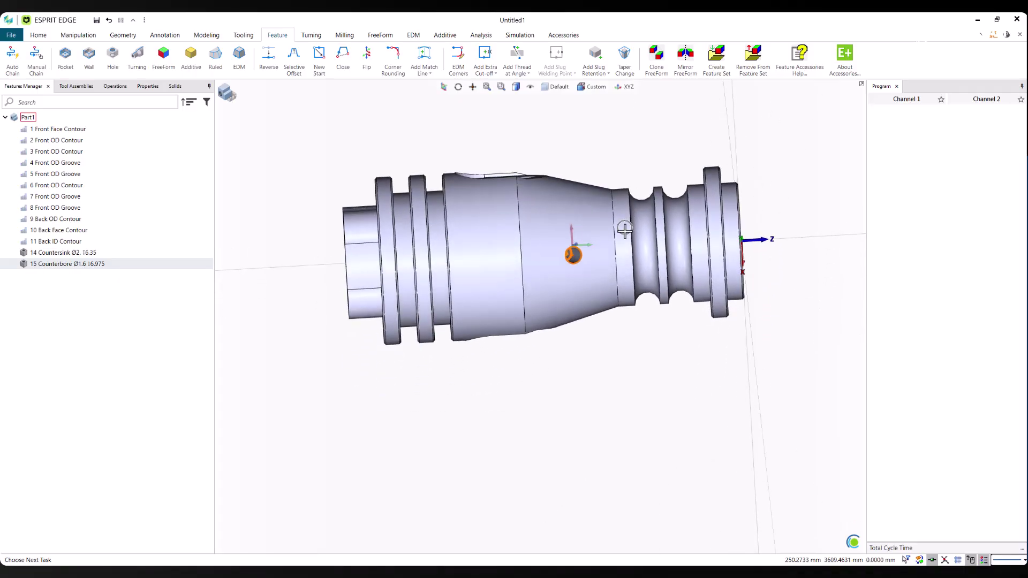
left_click(619, 380)
key("F7")
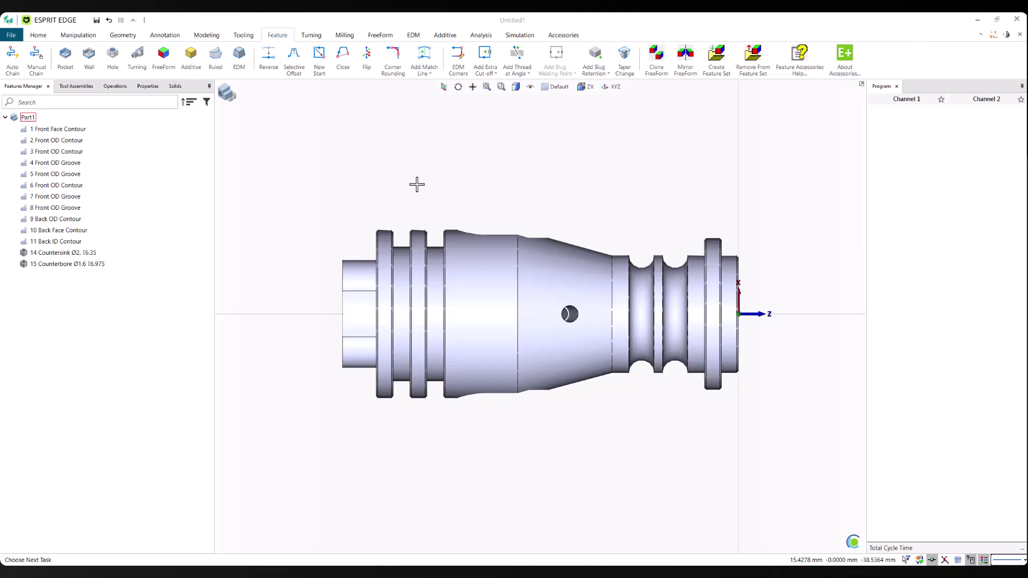
Step: Set the active work plane to YZX
scroll(509, 287, "up", 1)
scroll(501, 286, "down", 1)
middle_click_drag(501, 286, 502, 317)
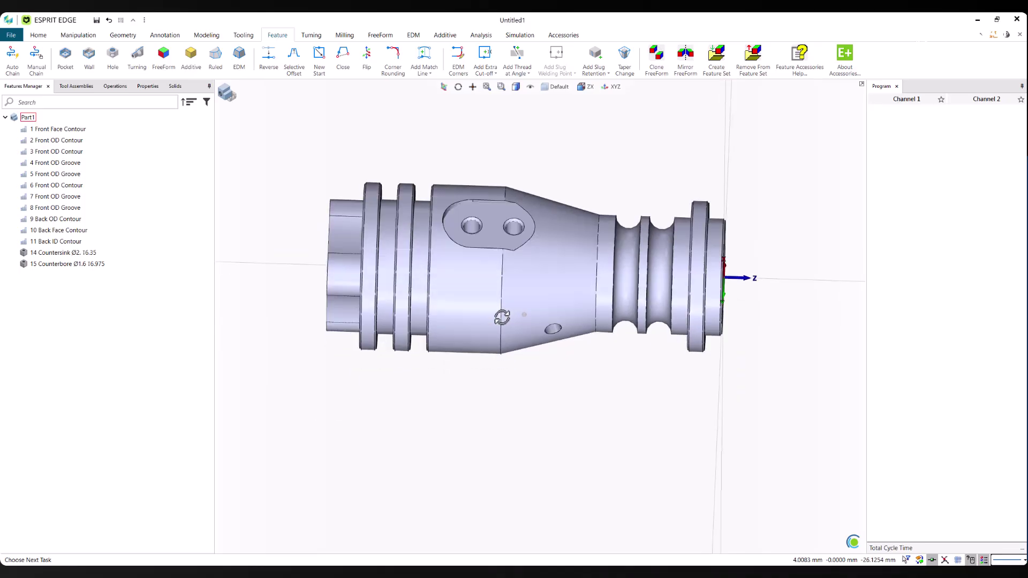
left_click(628, 86)
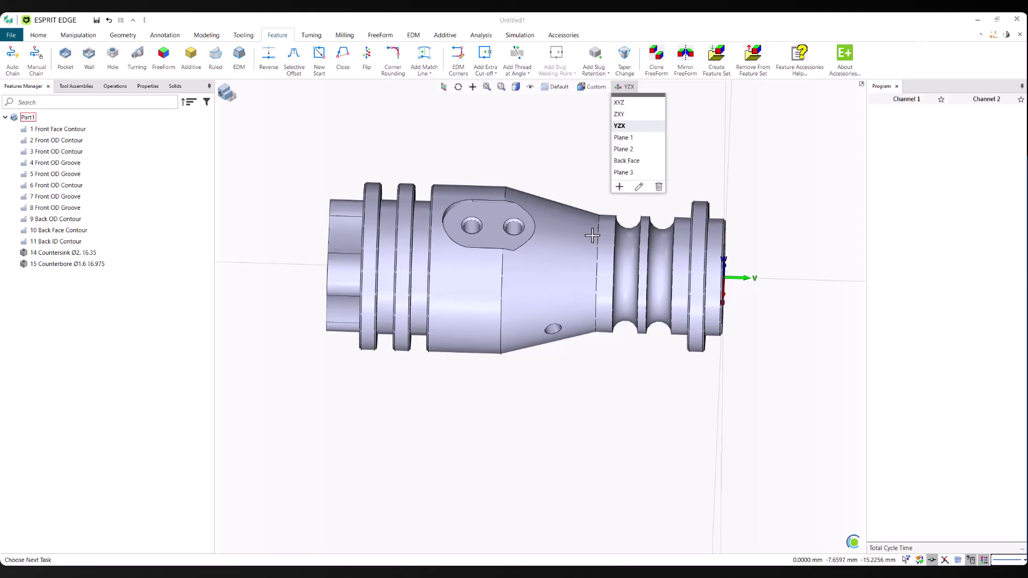
left_click(621, 126)
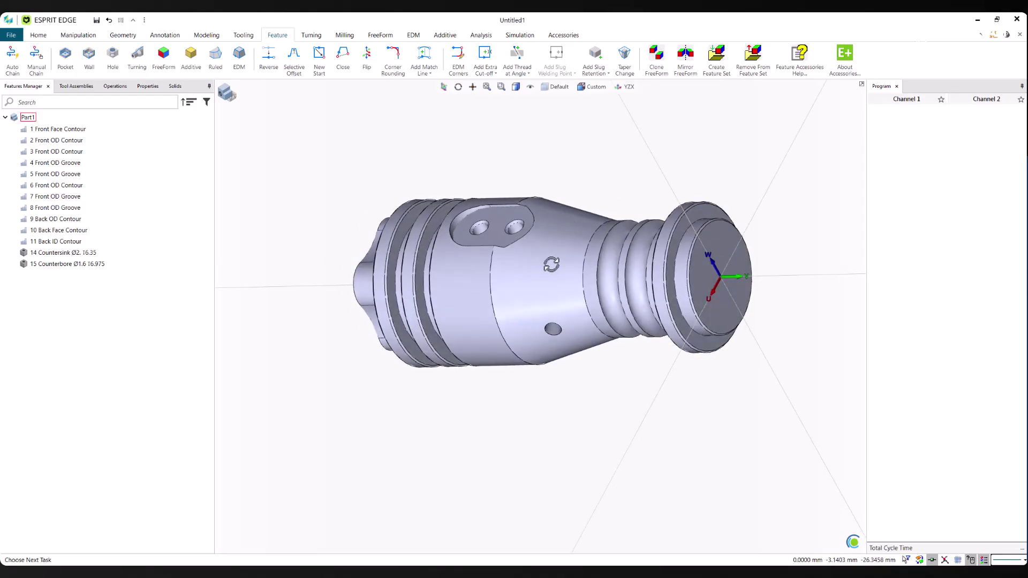
Step: Create a wall feature from the side faces of the slotted pocket around the two countersunk holes
scroll(473, 191, "up", 3)
scroll(475, 208, "up", 4)
left_click(519, 216)
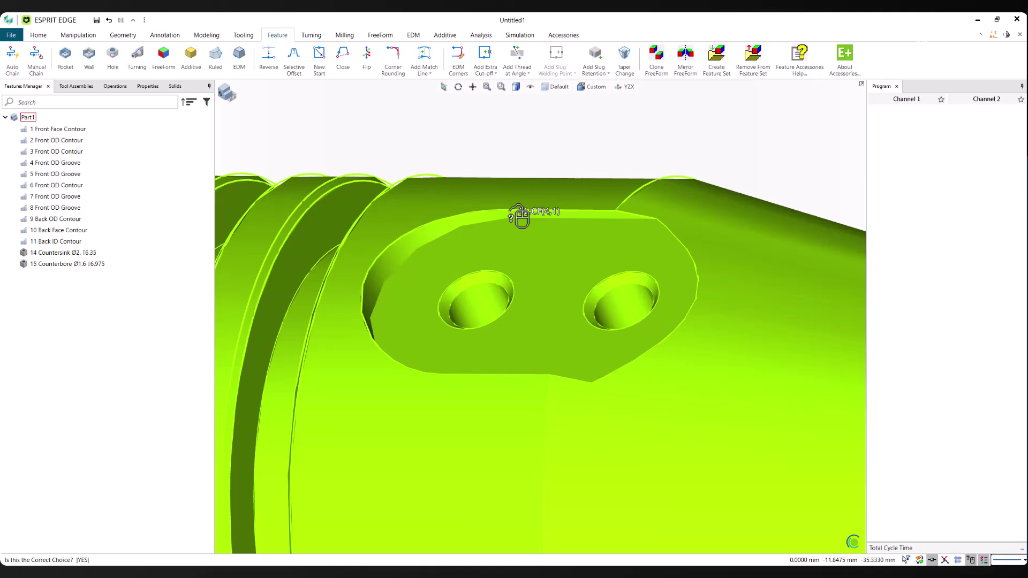
right_click(519, 217)
left_click(519, 217)
scroll(519, 217, "up", 3)
left_click(519, 216)
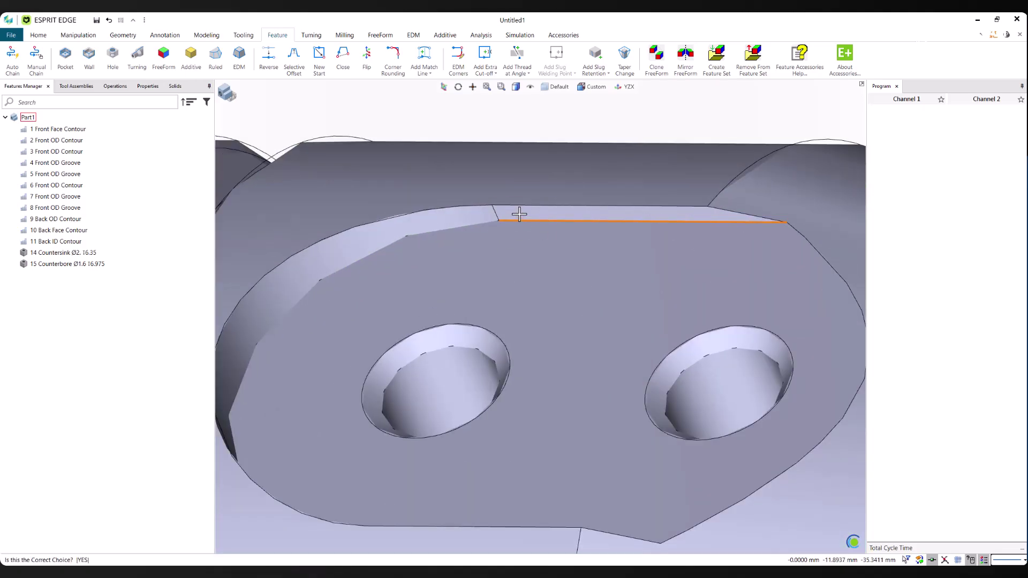
left_click(519, 215)
left_click(458, 217, "ctrl")
scroll(477, 231, "down", 4)
middle_click_drag(477, 321, 516, 385)
scroll(480, 448, "up", 4)
scroll(485, 453, "down", 5)
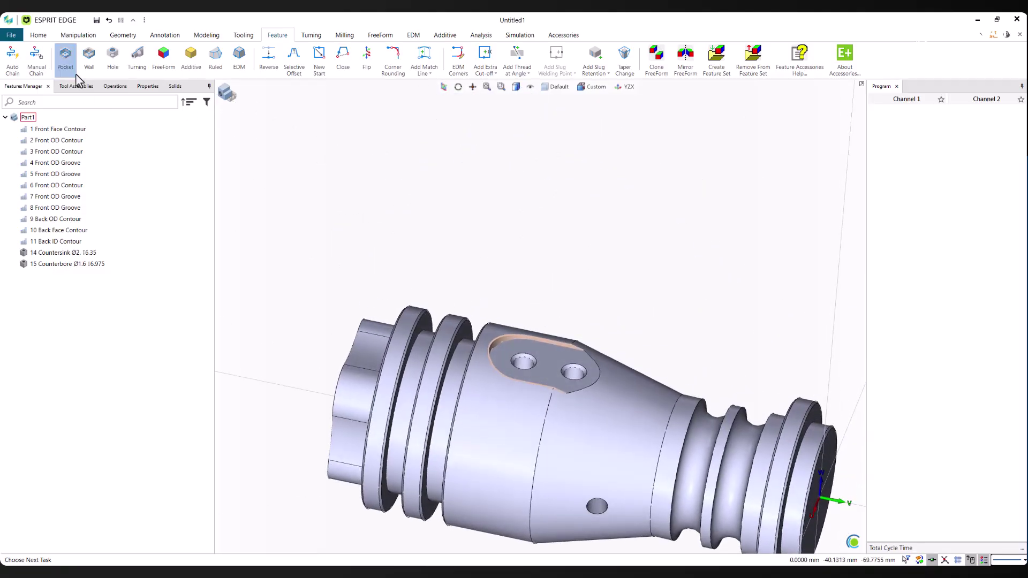
left_click(99, 69)
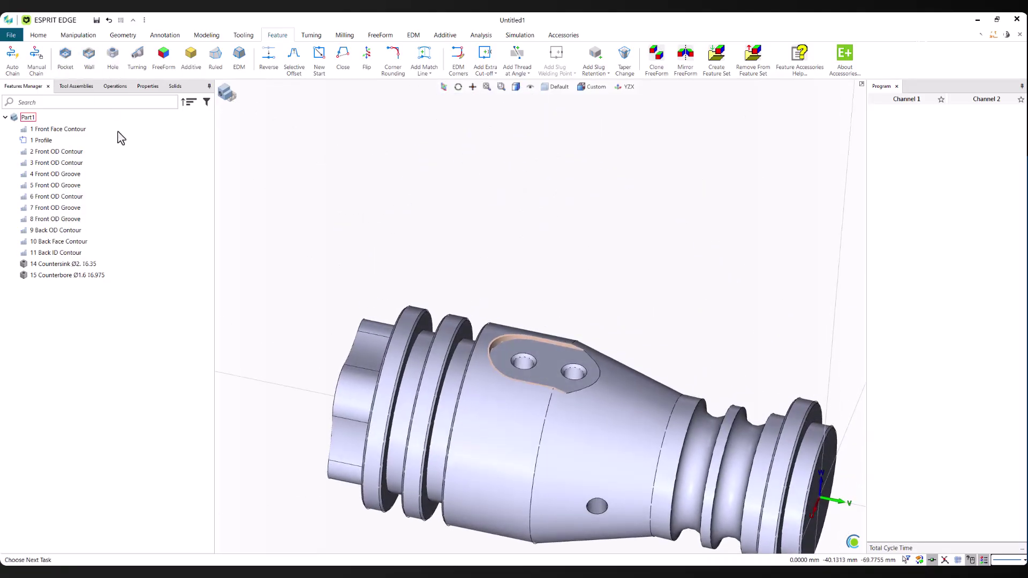
Step: Copy the pocket's wall profile once by rotating it 180 degrees about the part's long axis, with the origin-based rotation axis turned off
left_click(53, 138)
scroll(527, 305, "down", 3)
mouse_move(480, 320)
middle_mouse_down()
mouse_move(496, 320)
mouse_move(472, 322)
middle_mouse_up()
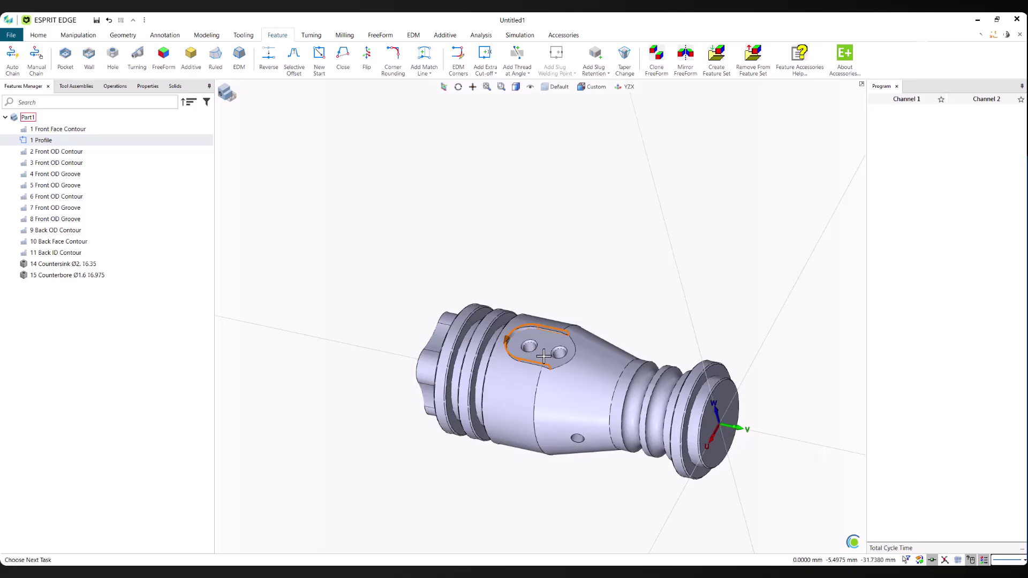
scroll(531, 367, "up", 2)
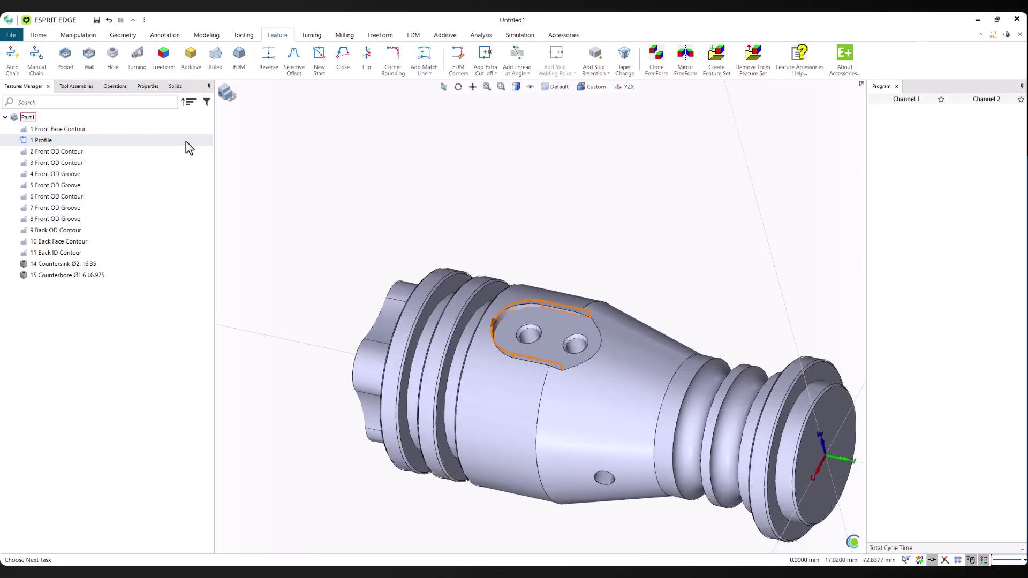
right_click(318, 157)
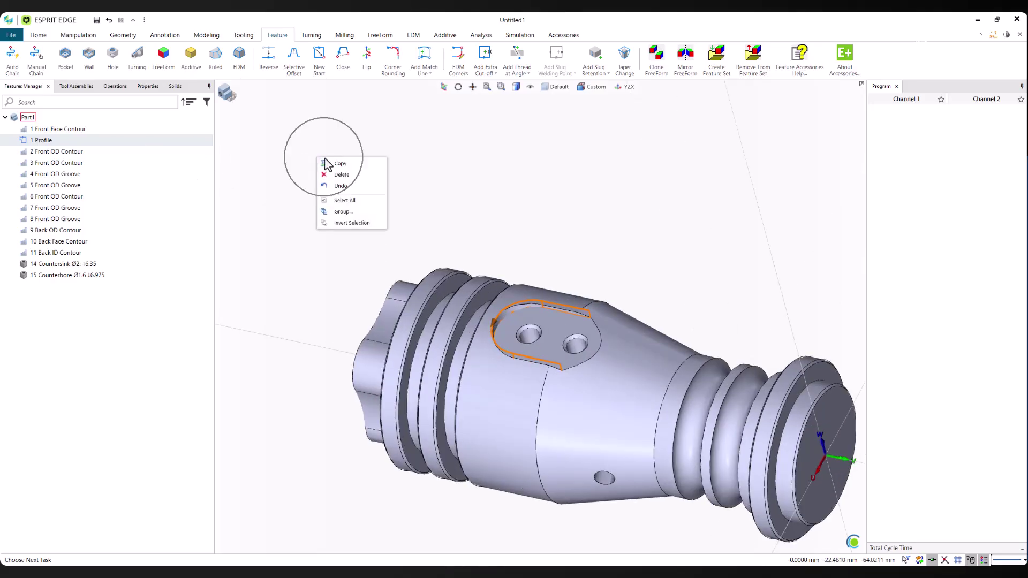
left_click(328, 163)
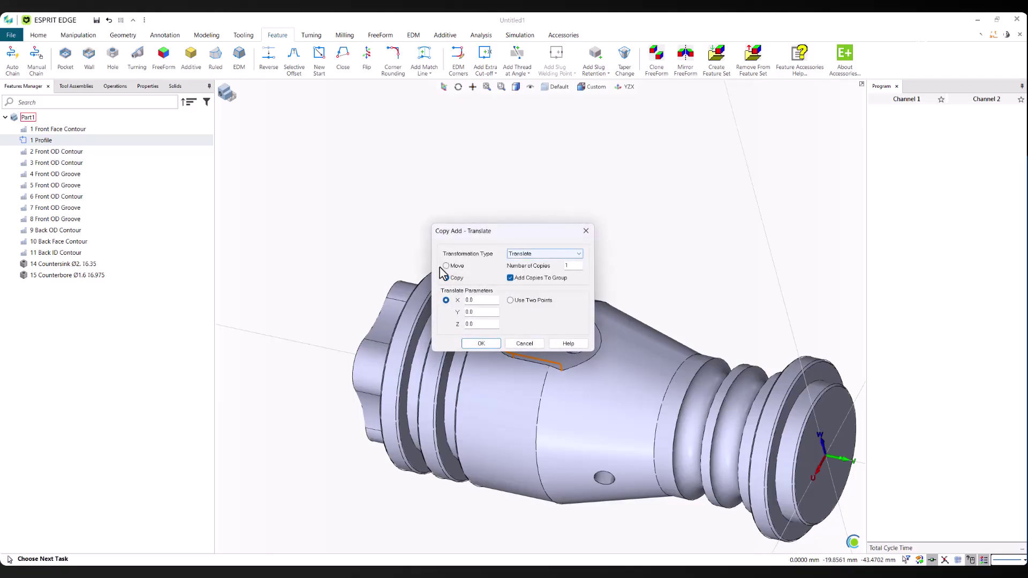
left_click(544, 253)
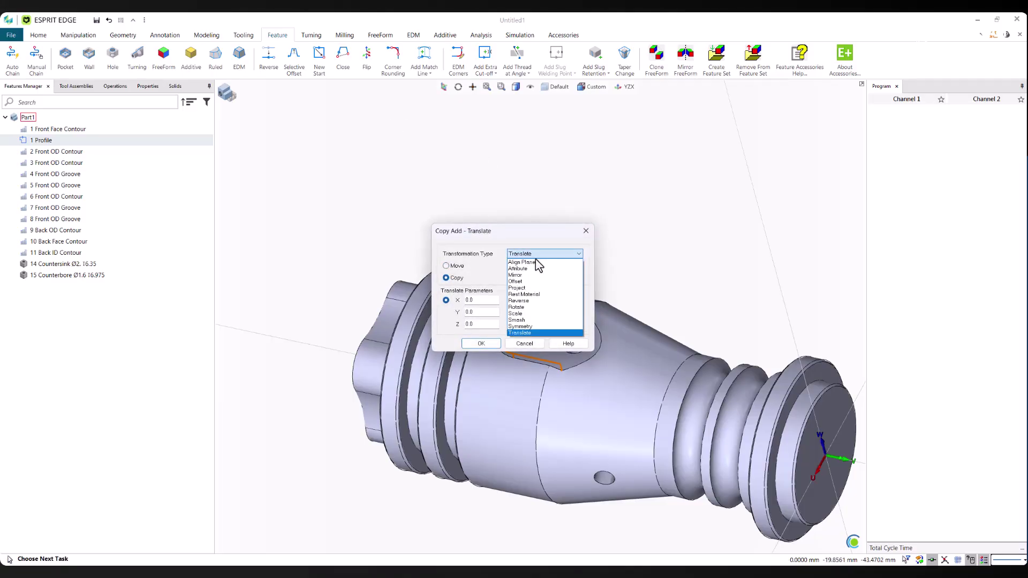
left_click(526, 308)
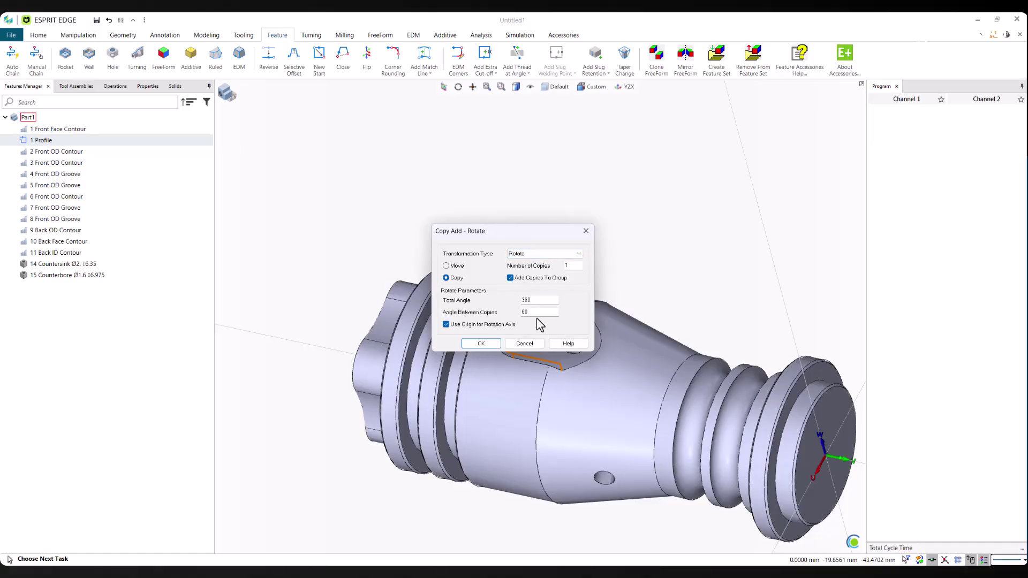
double_click(538, 313)
left_click(506, 324)
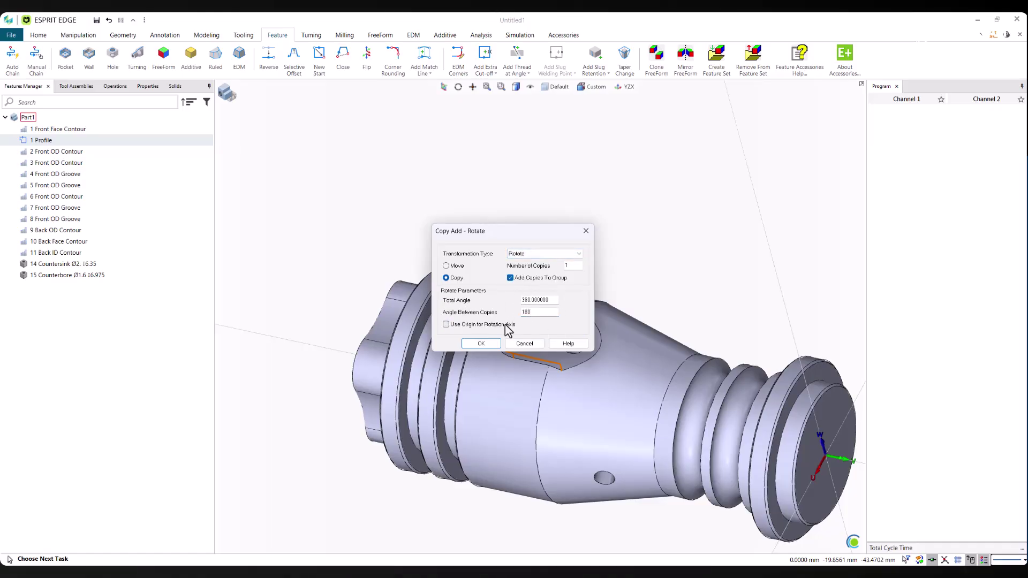
left_click(482, 344)
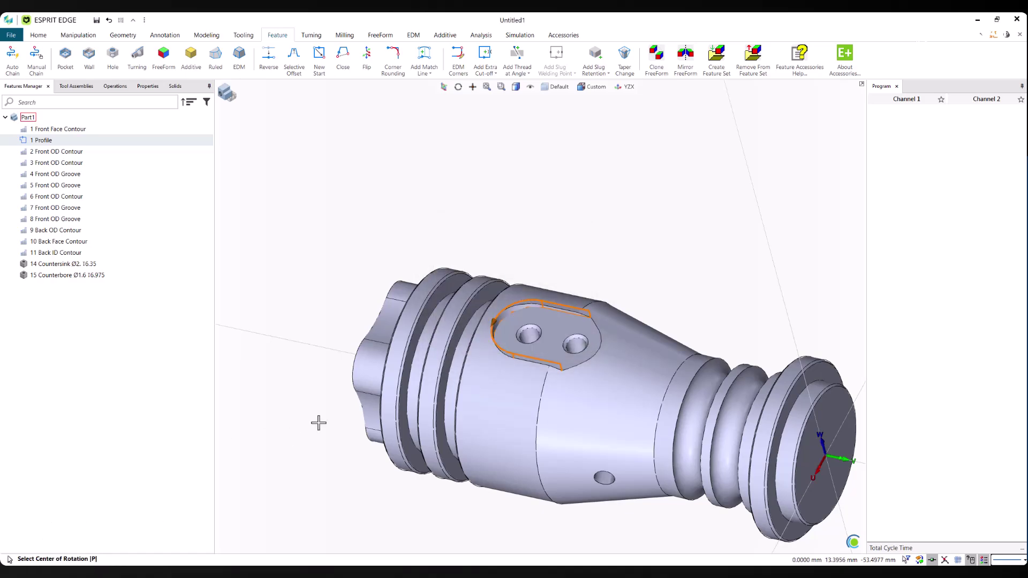
scroll(531, 336, "down", 4)
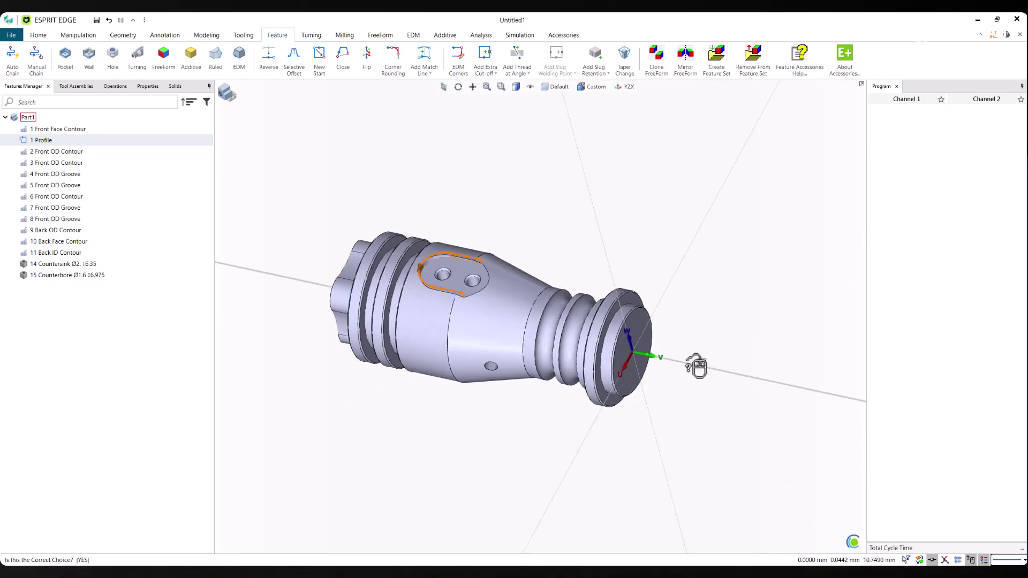
left_click(698, 364)
Step: Compare the original and rotated wall profiles on the model from several angles
left_click(53, 167)
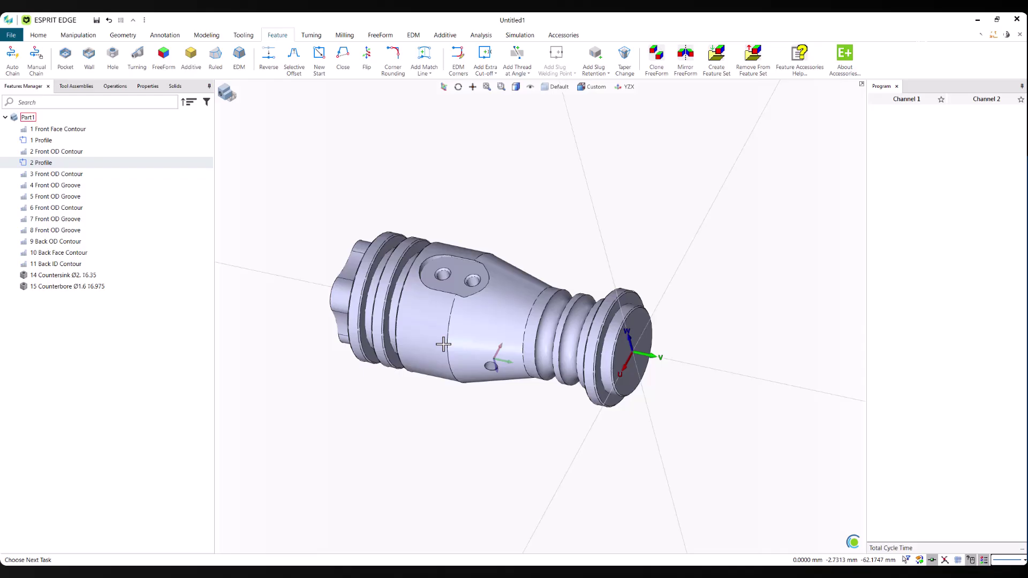
middle_click_drag(487, 362, 488, 389)
left_click(40, 143, "ctrl")
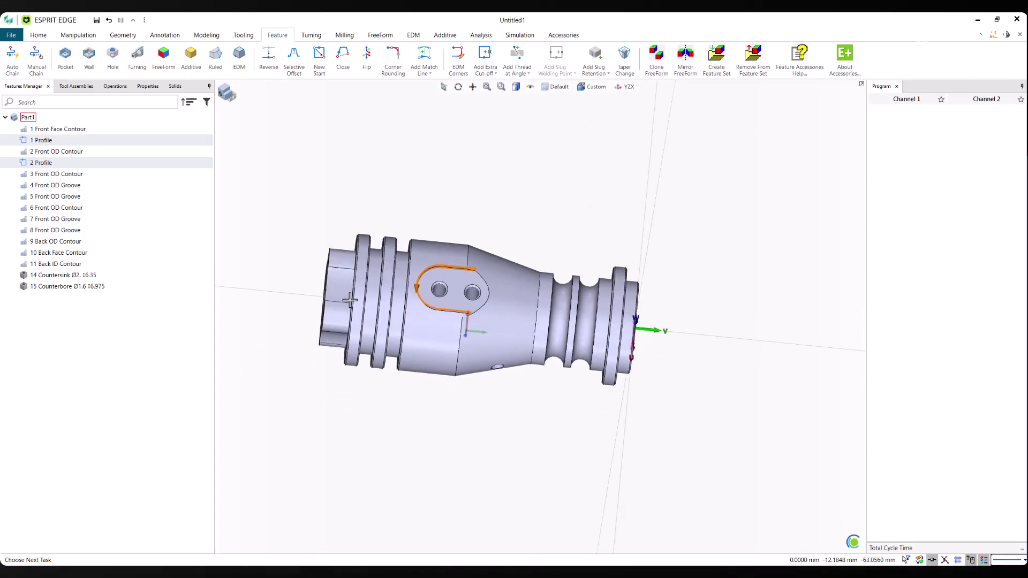
middle_click_drag(348, 300, 386, 302)
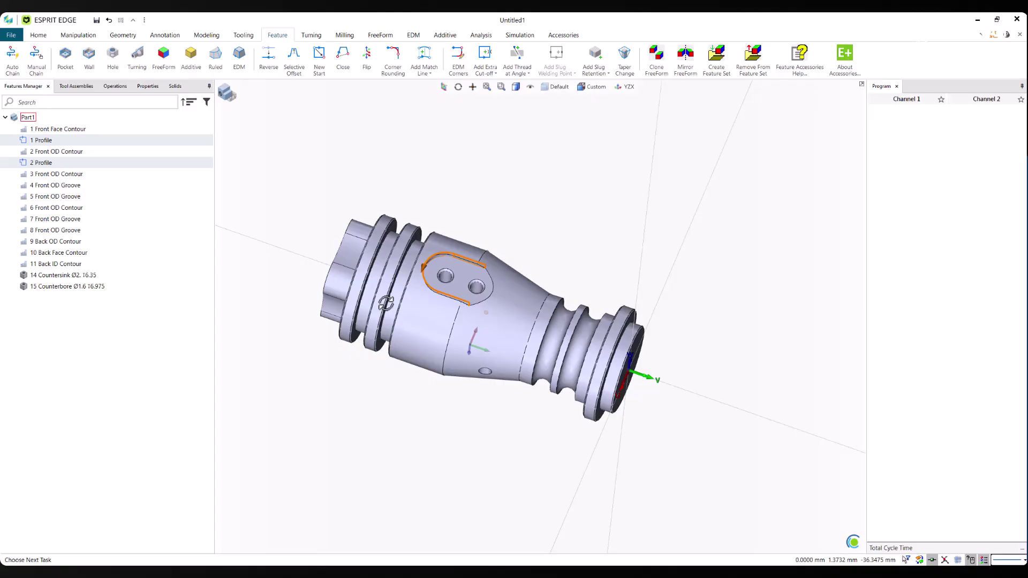
left_click(385, 301)
key("F7")
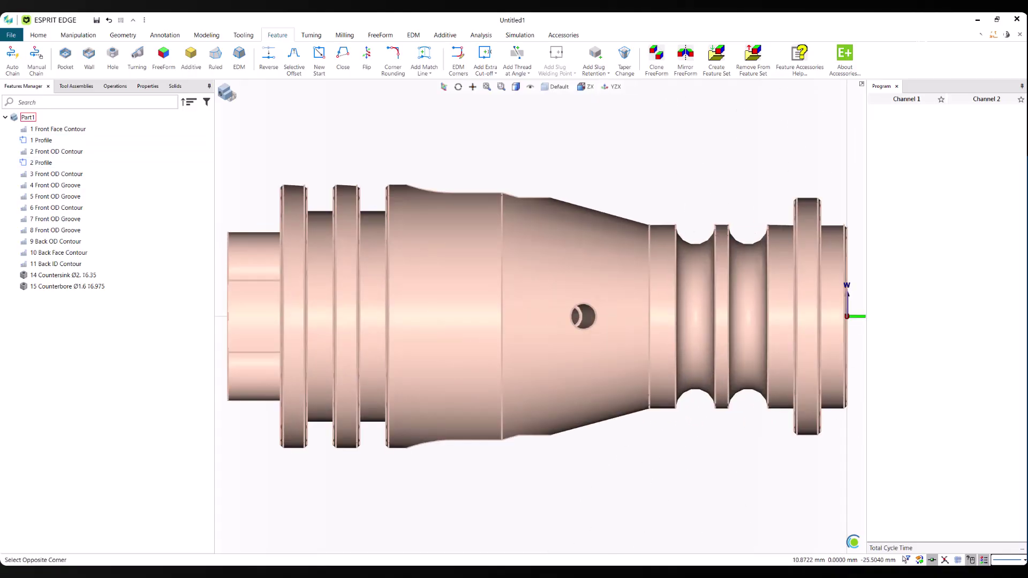
Step: Sort the feature list so profiles, holes and turning features are grouped by type
key("Escape")
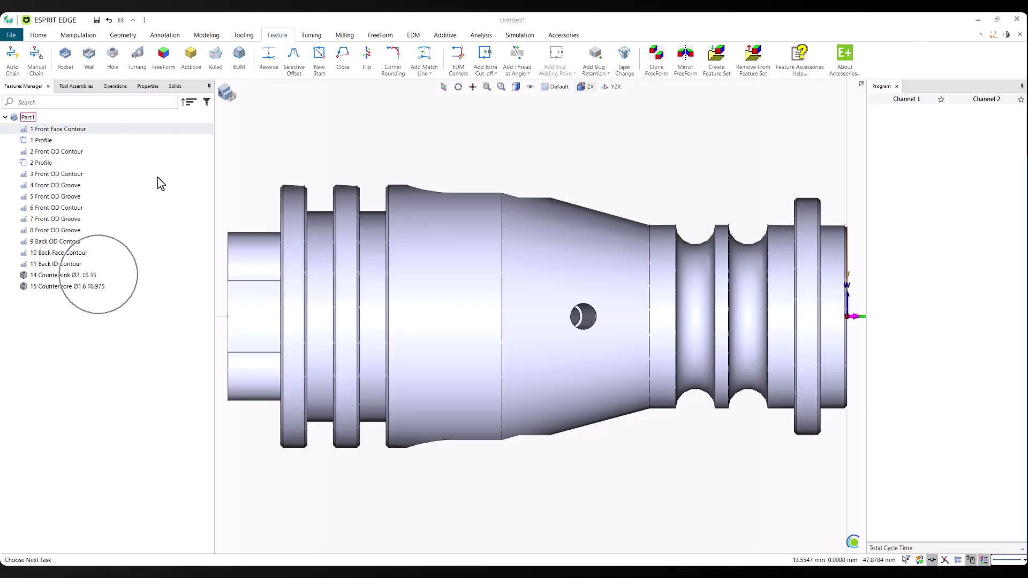
left_click(189, 102)
left_click(197, 115)
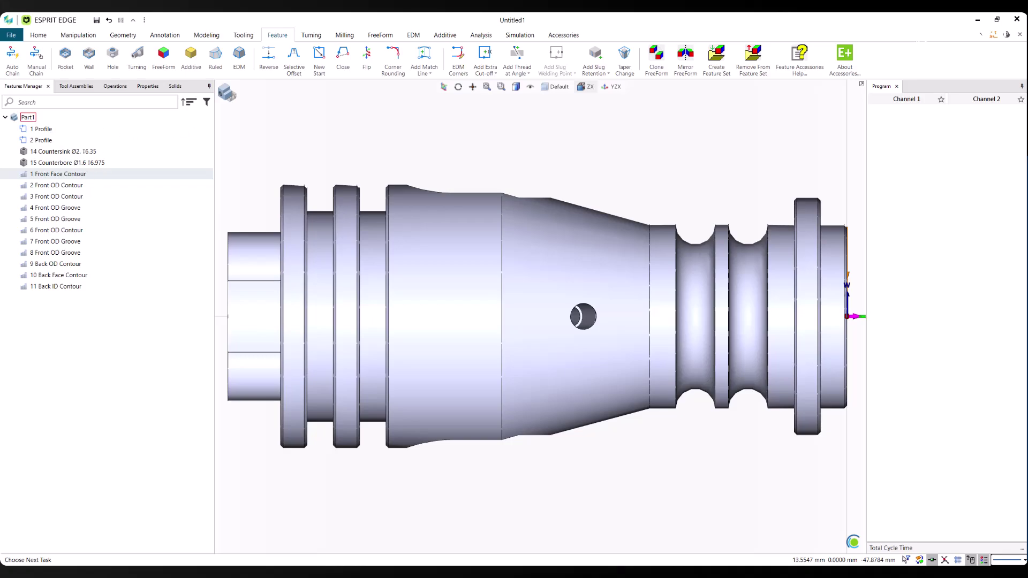
Step: Bring up the L20E-3M_12 B5 process file folder and apply the saved 01-Op1-FACE process to the front face contour
left_click_drag(1, 145, 495, 120)
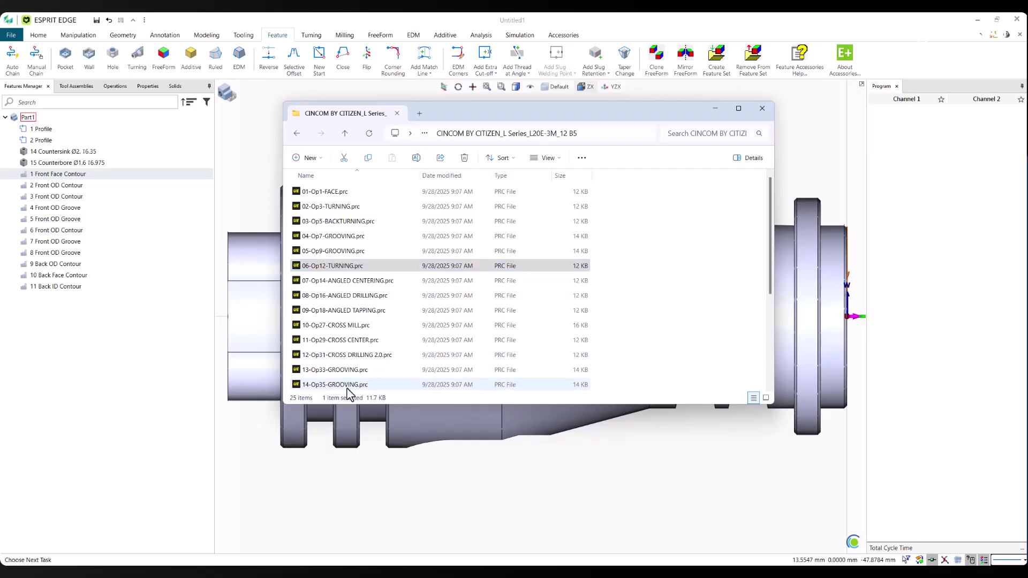
scroll(350, 378, "down", 3)
scroll(349, 359, "up", 3)
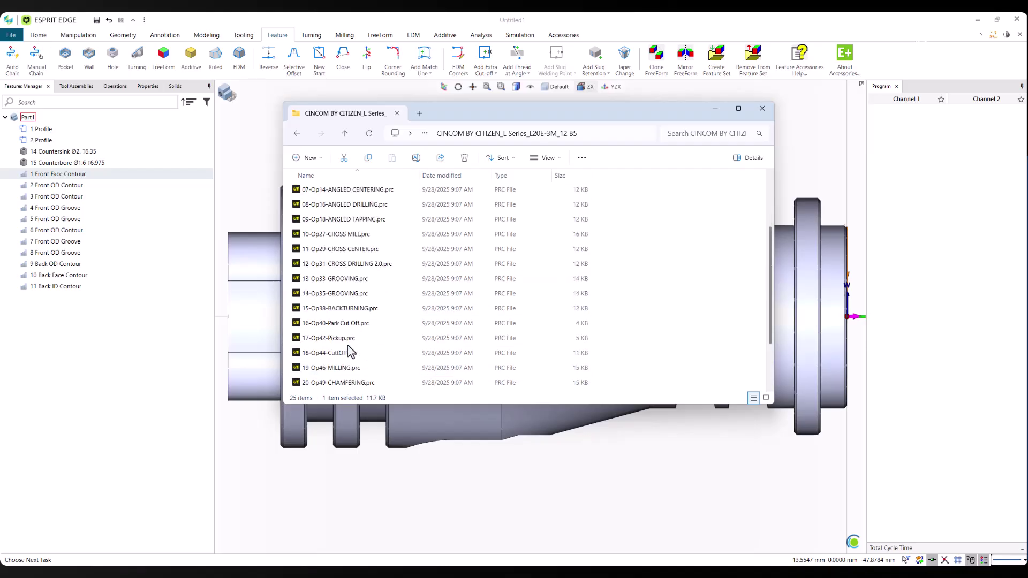
left_click_drag(521, 114, 0, 70)
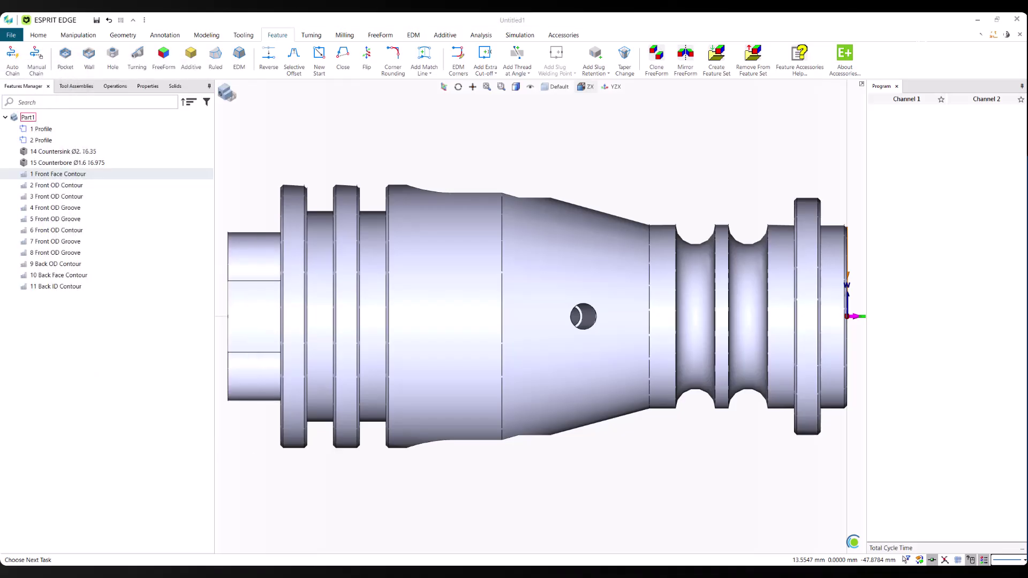
left_click(48, 176)
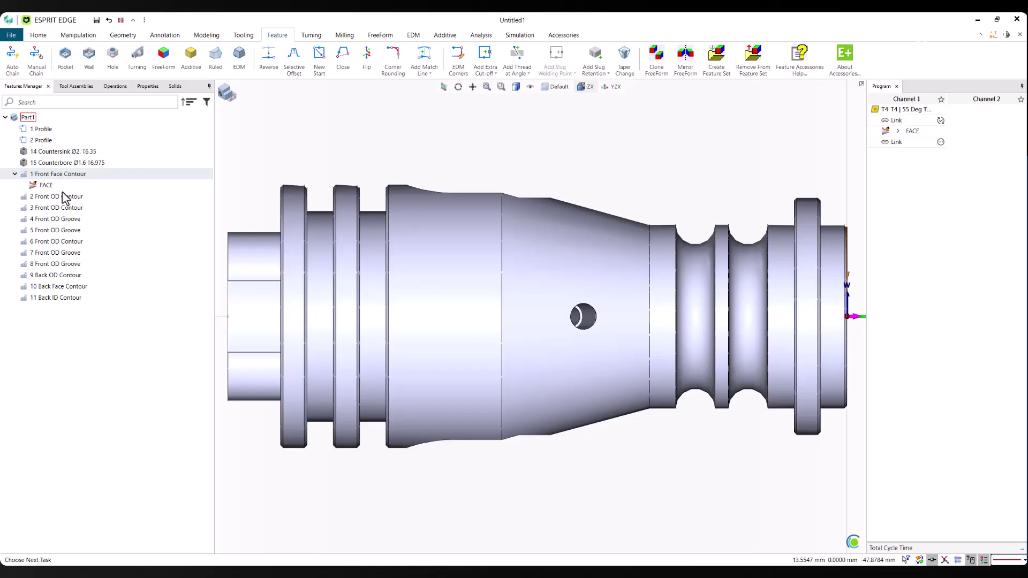
scroll(540, 317, "down", 2)
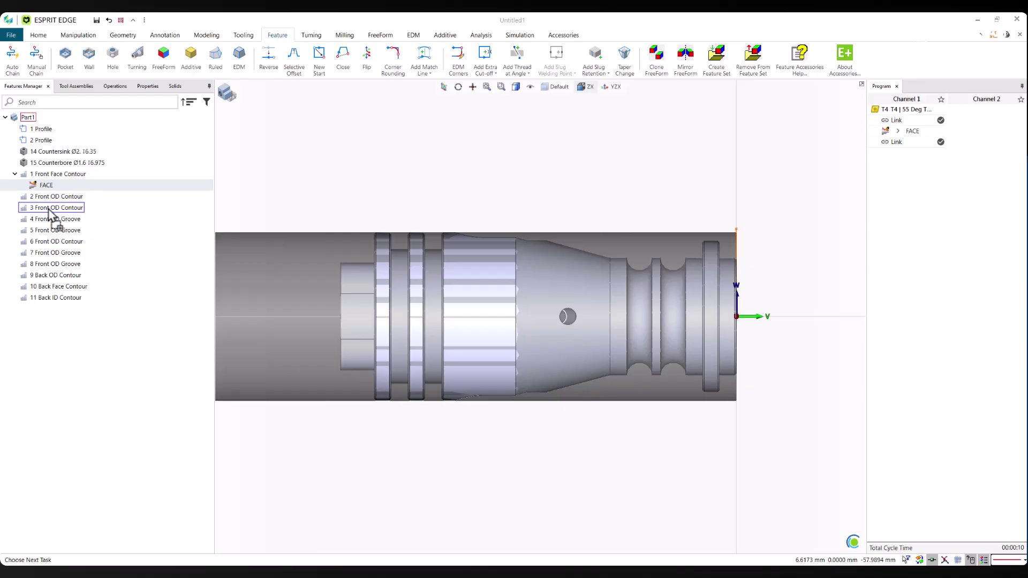
Step: Apply the saved turning process to the 2 Front OD Contour and the back turning process to the 3 Front OD Contour
left_click_drag(60, 198, 60, 199)
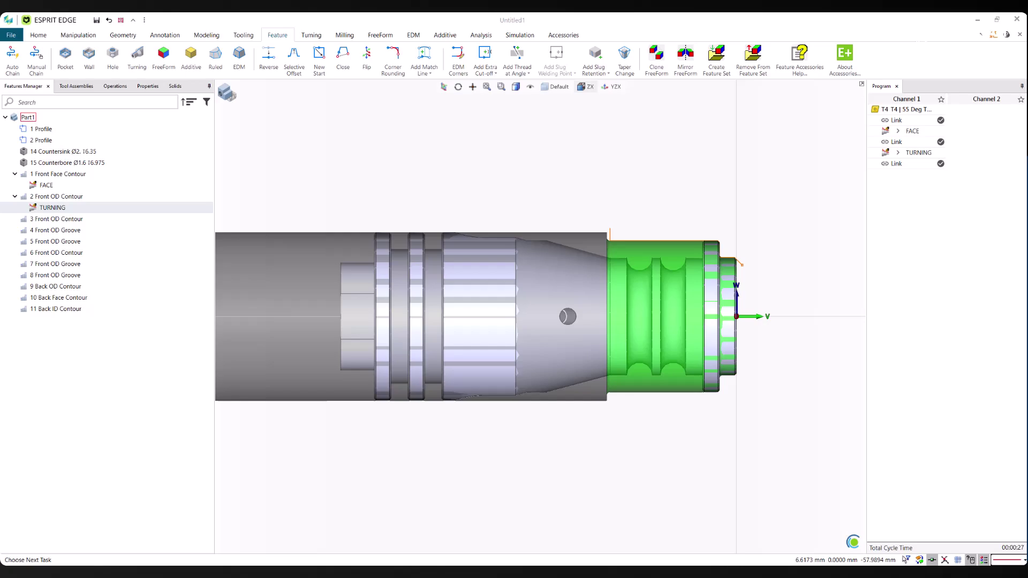
left_click_drag(77, 220, 78, 220)
left_click(62, 231)
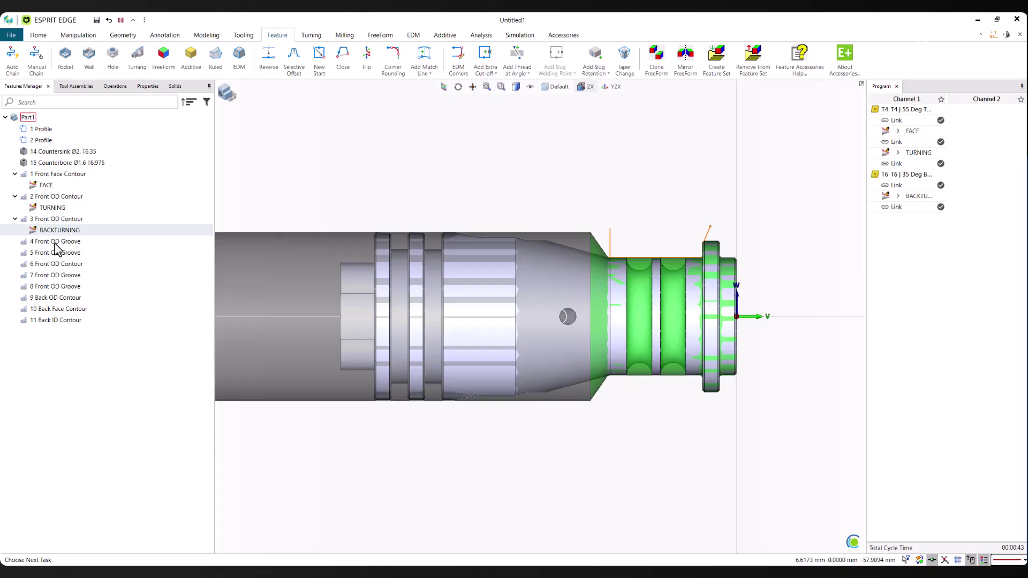
Step: Apply the saved 3mm full-radius grooving process to front OD grooves 4 and 5, then check the stock after each cut
left_click(55, 243)
left_click(55, 254)
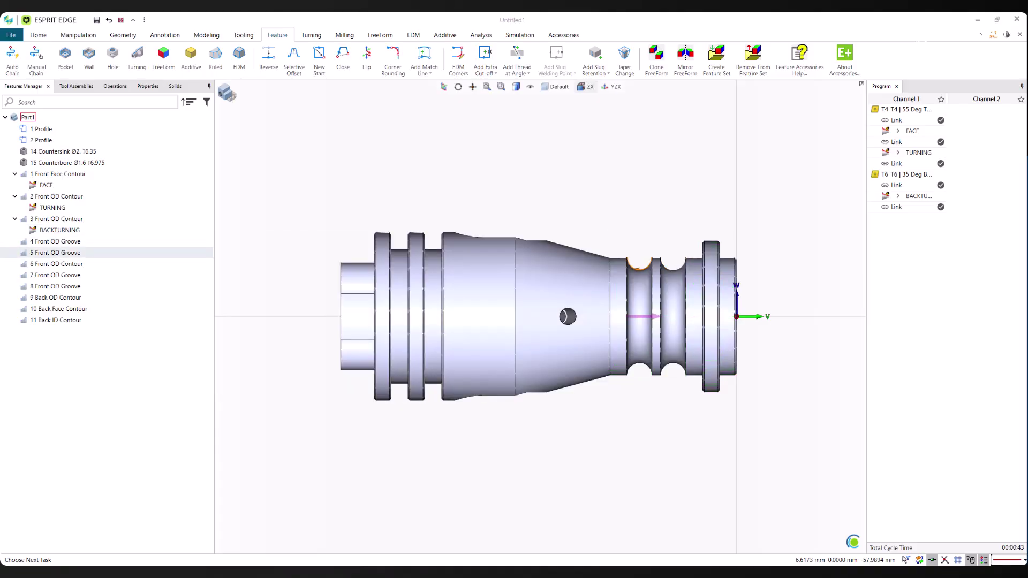
left_click_drag(54, 242, 0, 246)
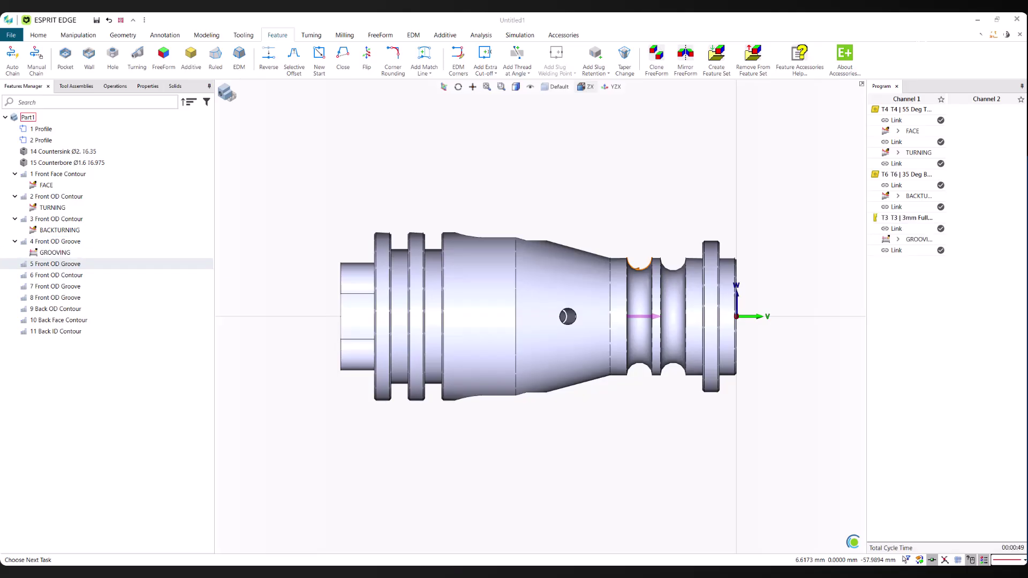
left_click_drag(58, 268, 57, 273)
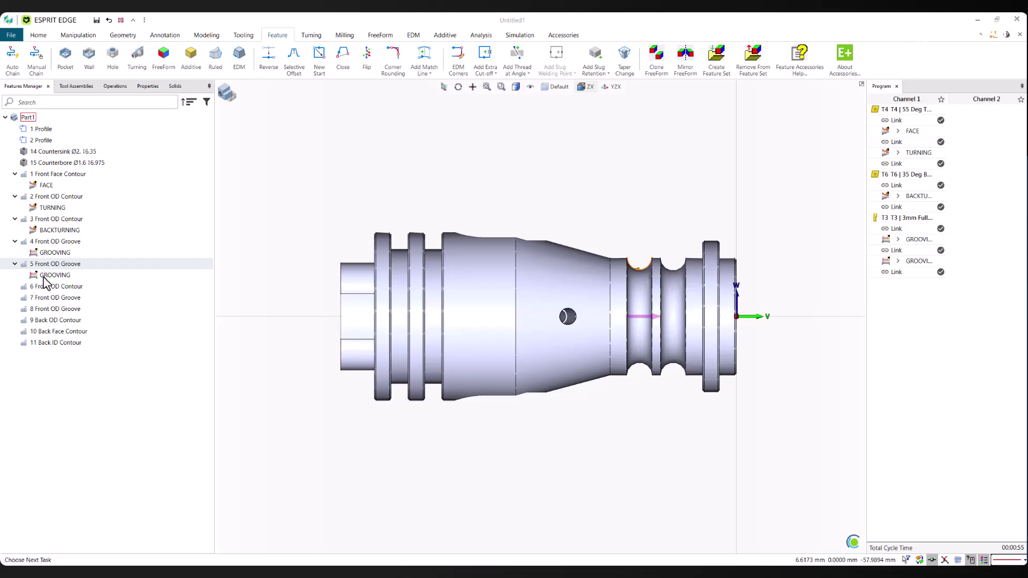
left_click(44, 276)
left_click(57, 253)
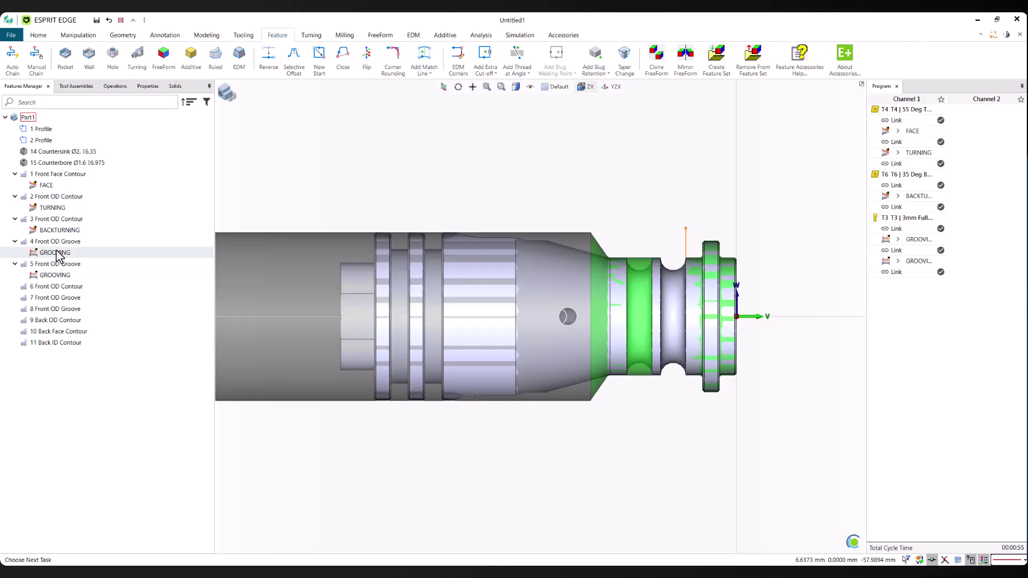
left_click(54, 276)
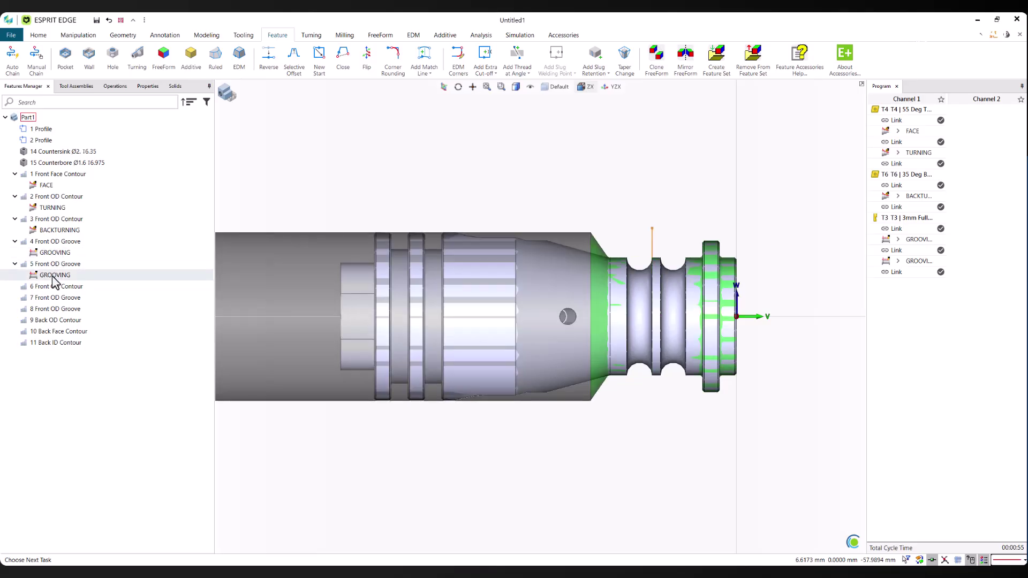
Step: Apply the turning process to the 6 Front OD Contour and the angled centering, drilling and tapping processes to the Ø1.6 counterbore
left_click(54, 287)
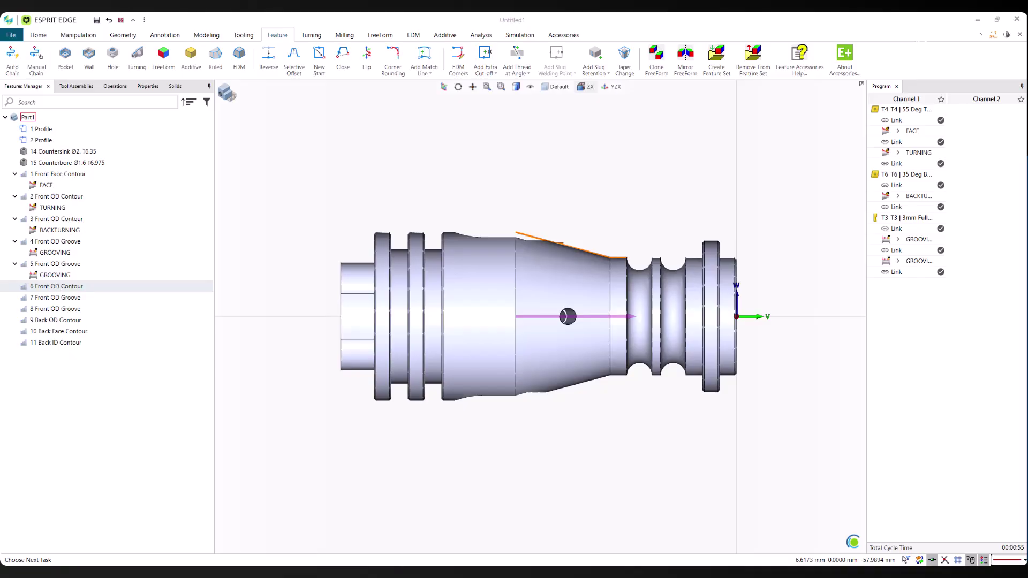
left_click(12, 290)
key("ctrl+v")
left_click(538, 199)
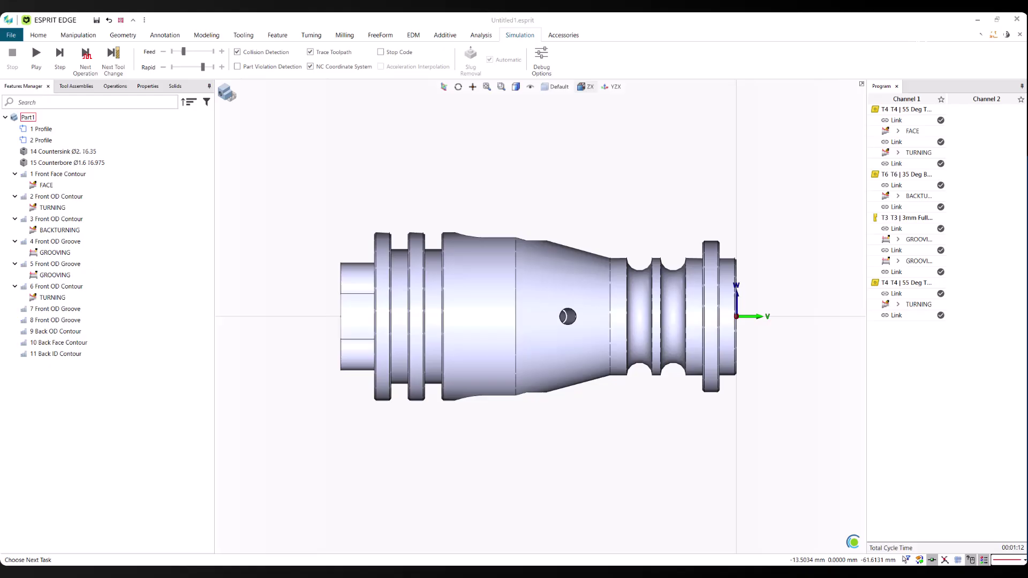
left_click_drag(1, 178, 74, 163)
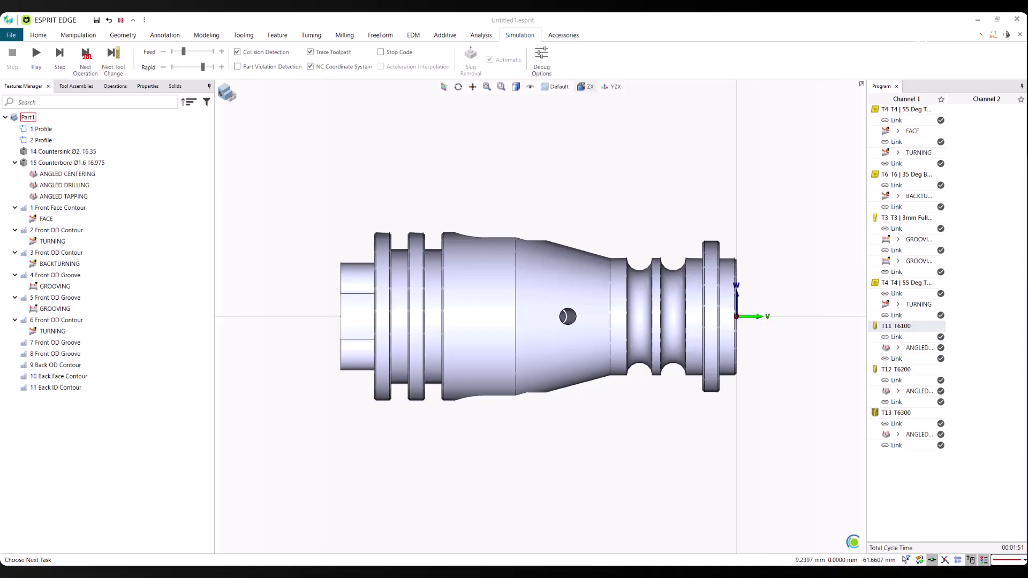
Step: Apply the saved cross mill process with the 6mm end mill to both wall profiles and check the remaining stock
left_click(40, 130)
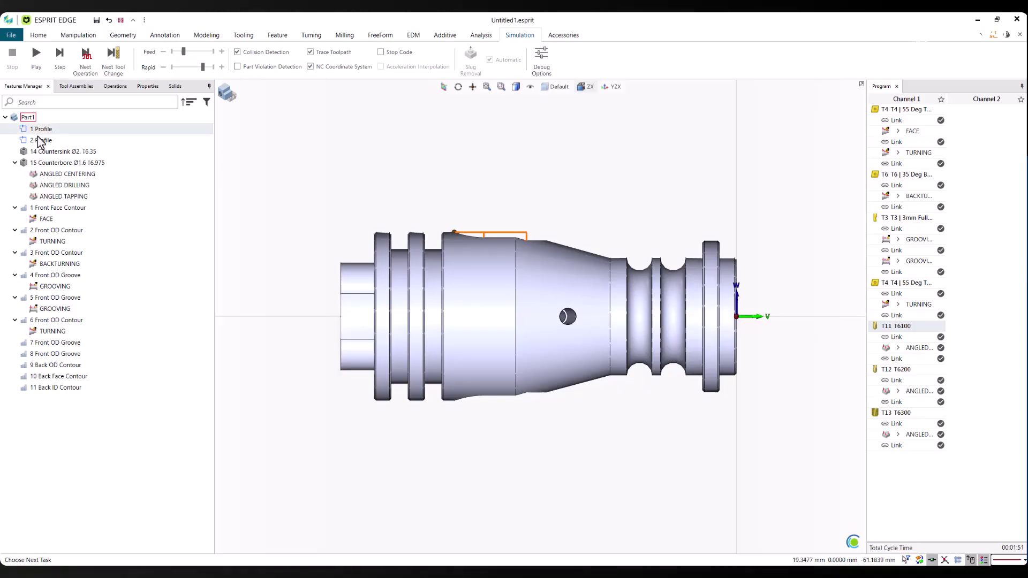
left_click(39, 141, "ctrl")
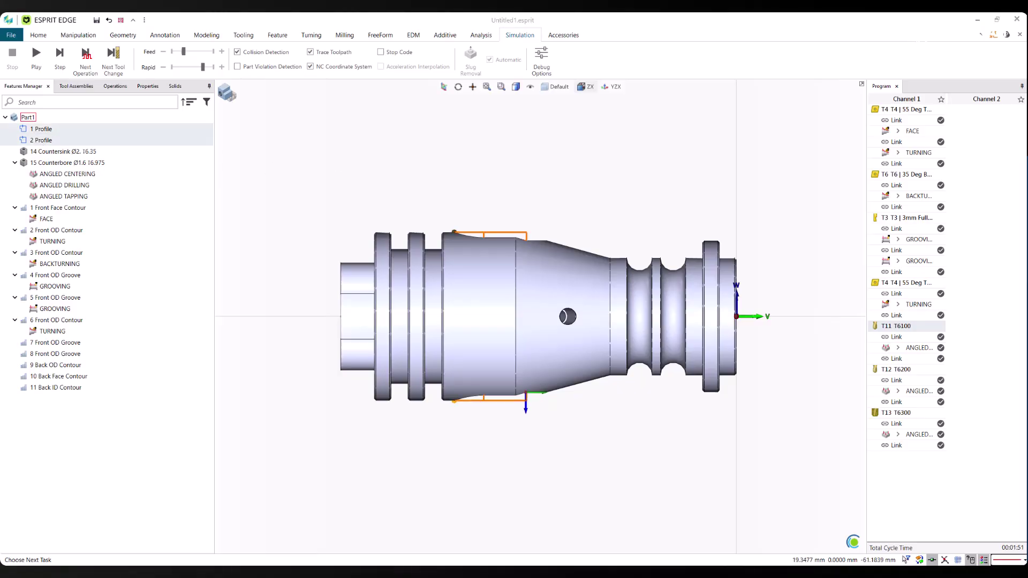
left_click_drag(40, 129, 60, 135)
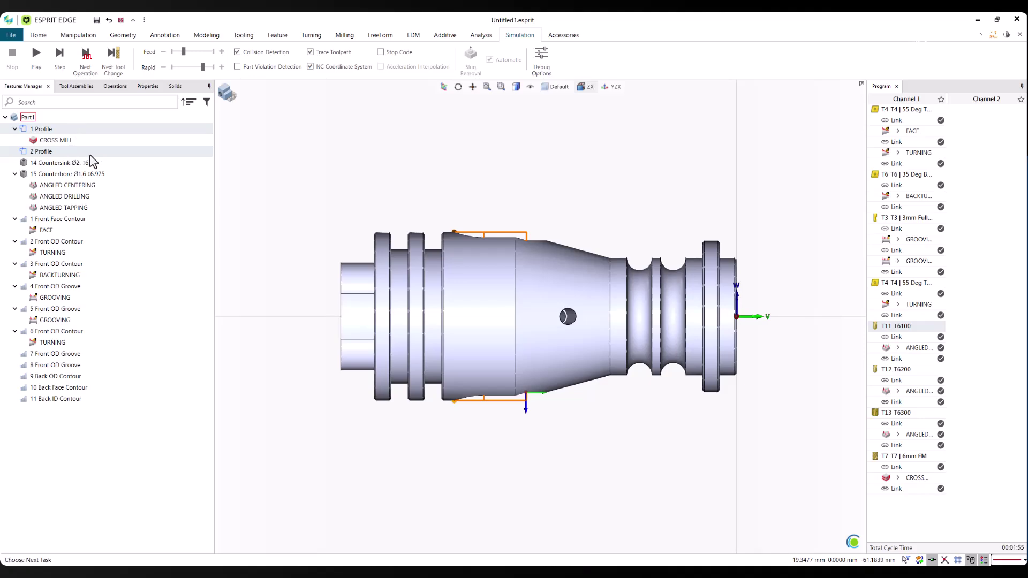
left_click(84, 141)
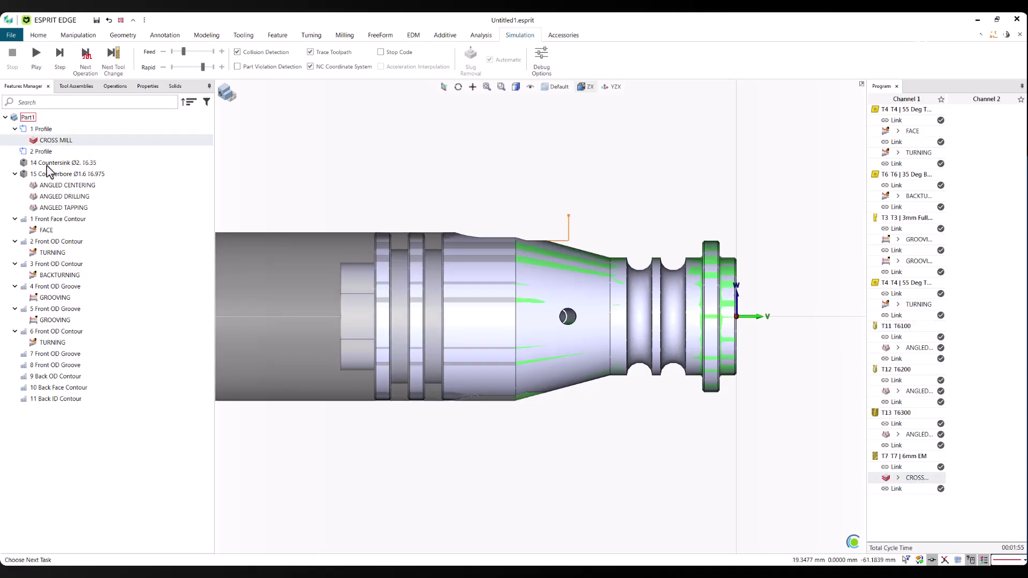
left_click_drag(85, 141, 57, 155)
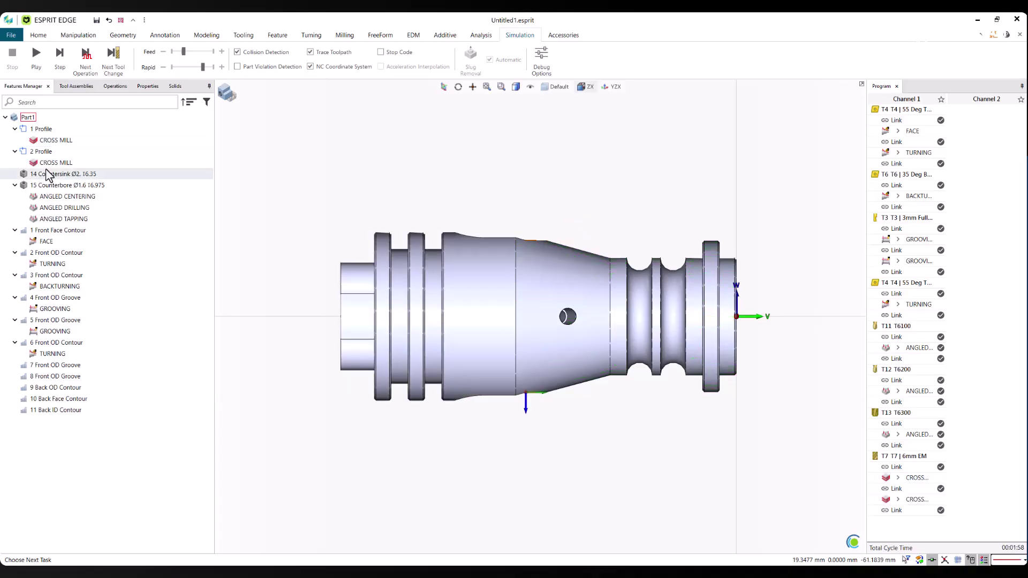
left_click(58, 162)
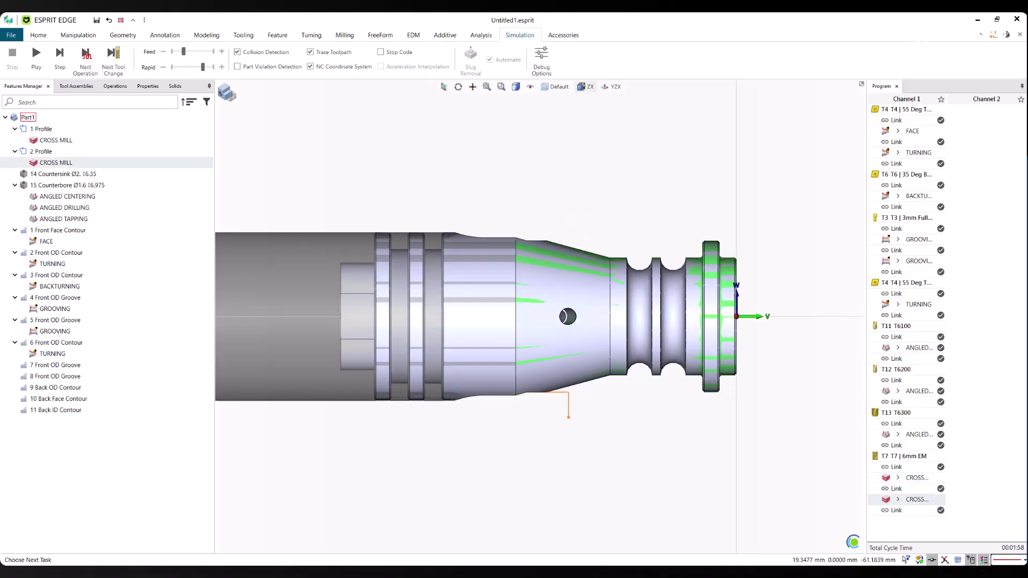
Step: Apply the cross center and cross drilling 2.0 processes to the Ø2 countersink holes in the pocket
left_click(75, 174)
middle_click_drag(578, 323, 579, 253)
left_click(82, 176)
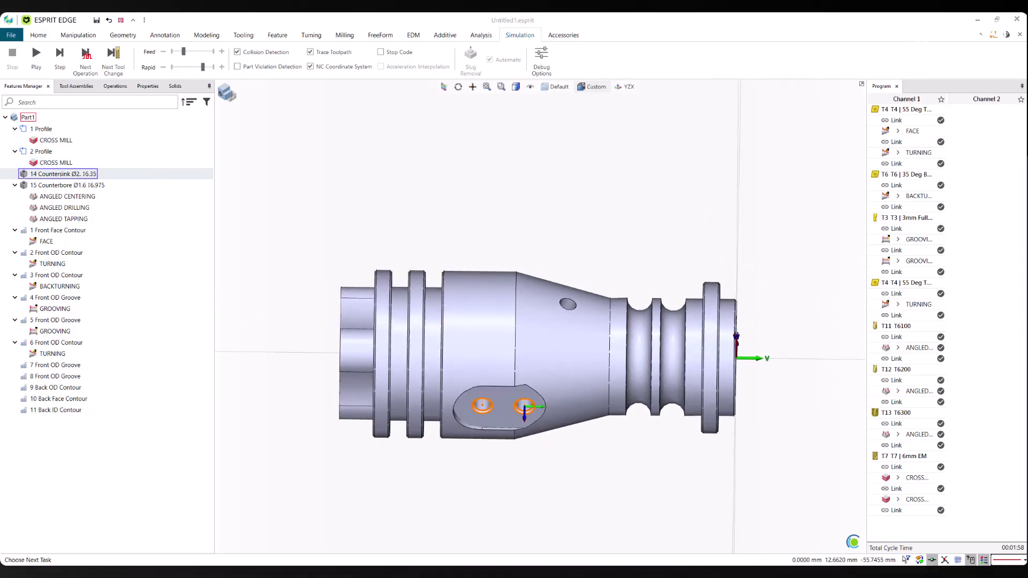
scroll(540, 317, "down", 2)
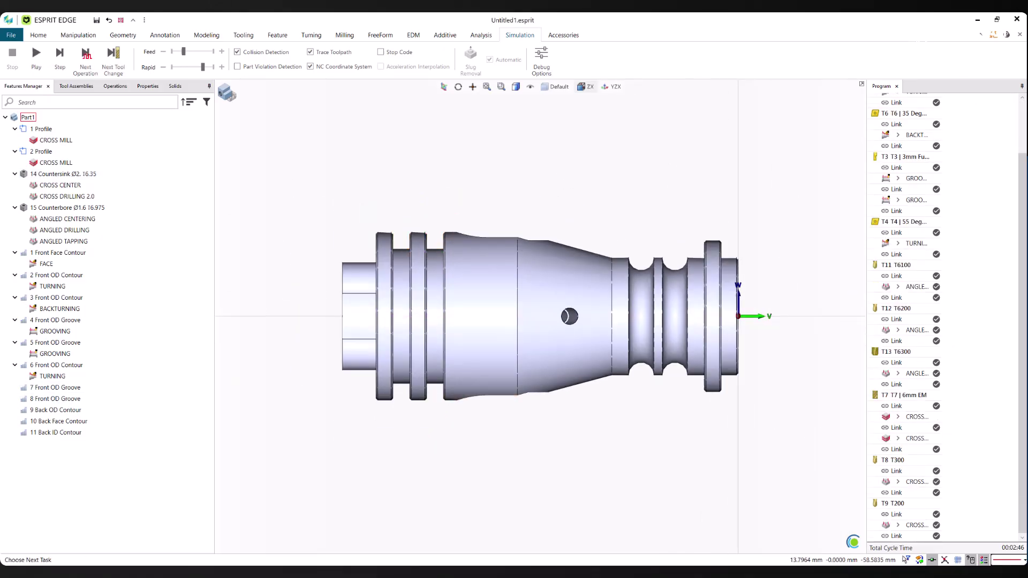
Step: Apply the saved 2mm grooving process to front OD grooves 7 and 8 and check the stock after each cut
left_click_drag(103, 374, 72, 409)
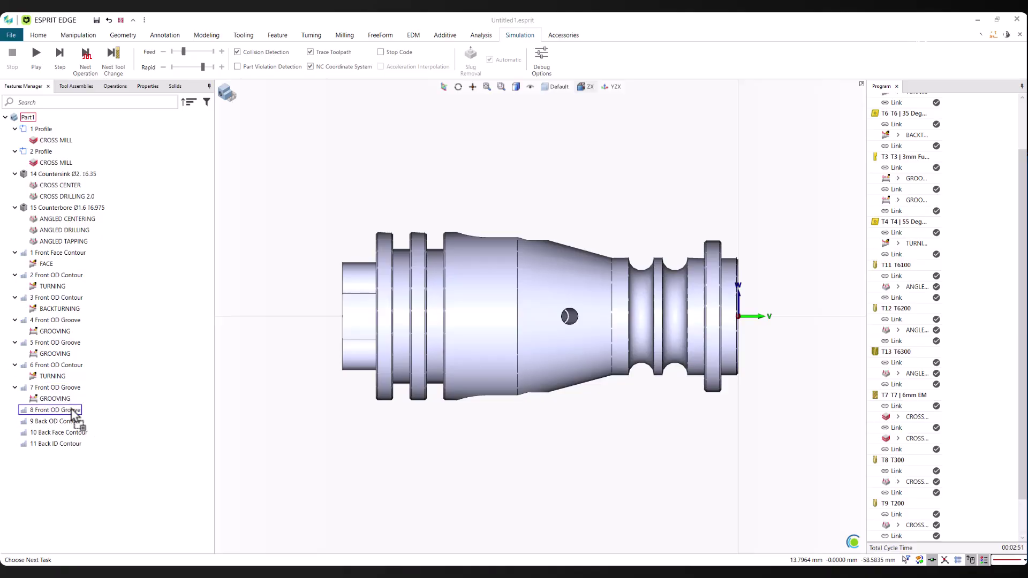
left_click(60, 400)
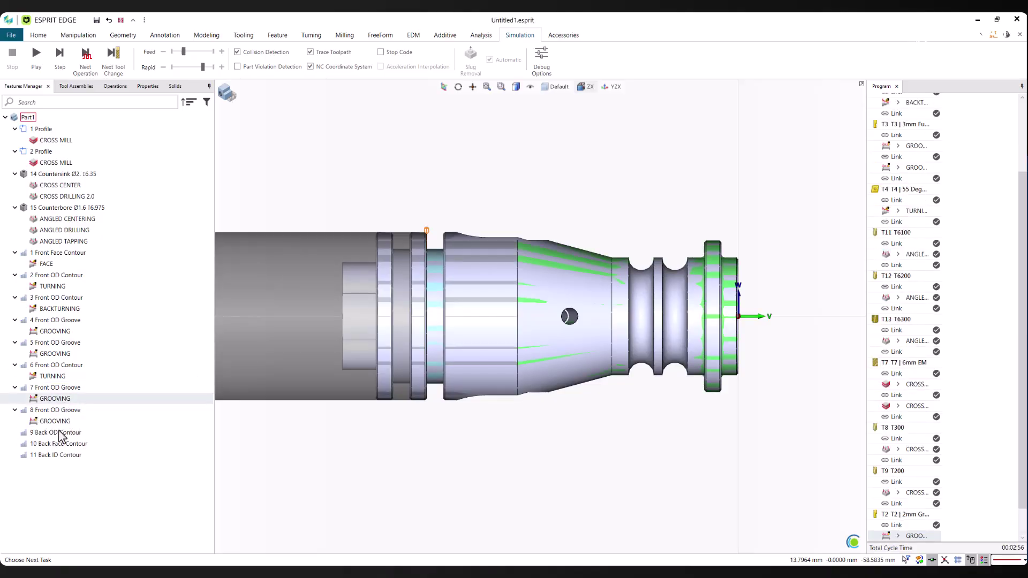
left_click(59, 423)
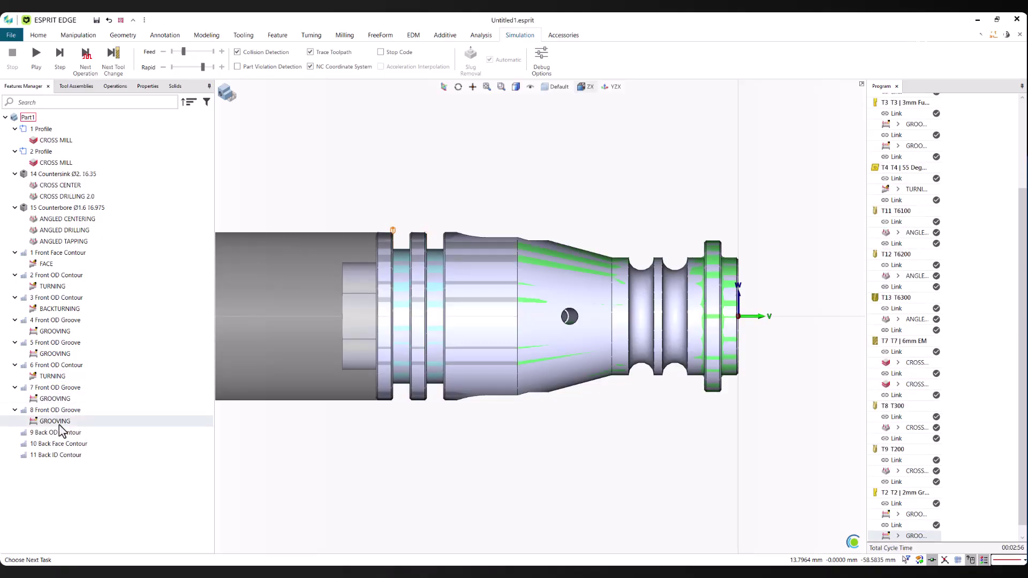
left_click(339, 153)
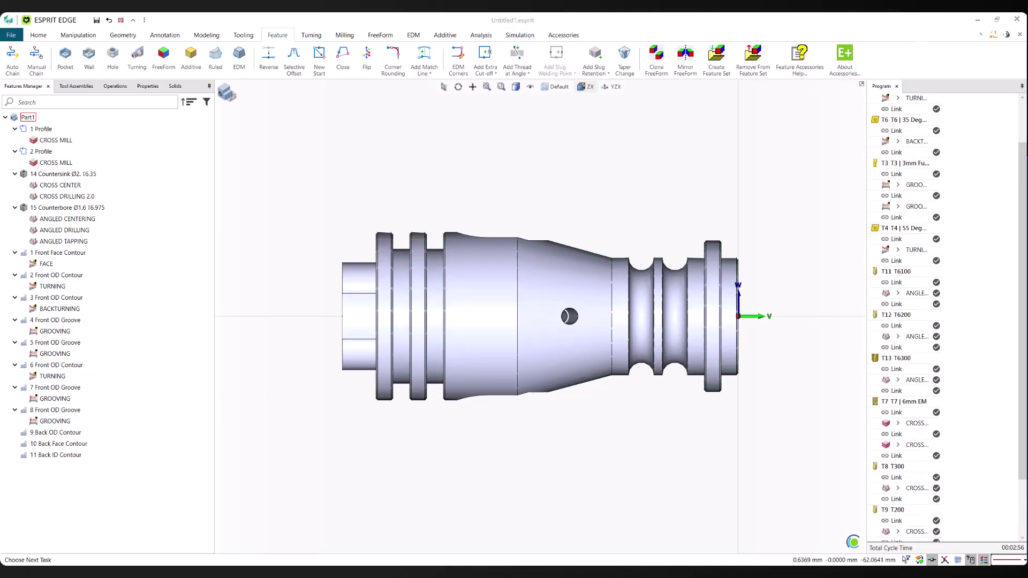
Step: Apply the saved back turning process to the 9 Back OD Contour and check the resulting stock
left_click_drag(27, 350, 73, 433)
left_click(98, 444)
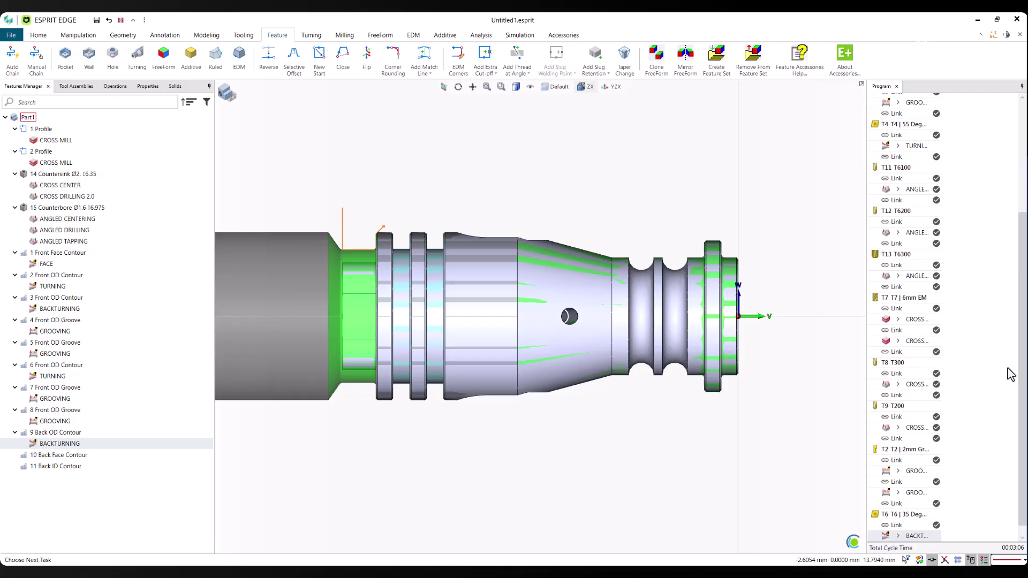
left_click(672, 412)
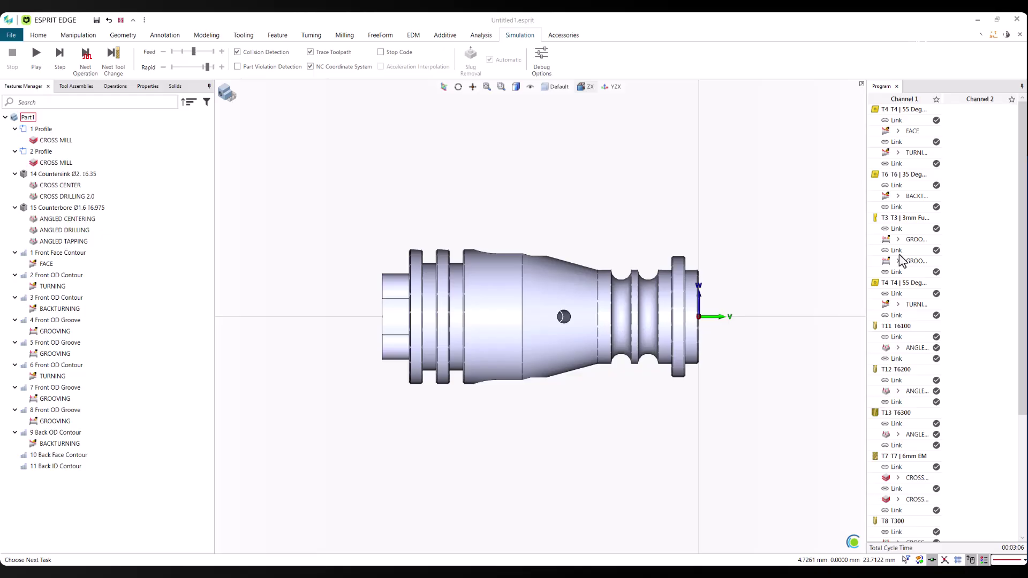
Step: Review the list of operations and simulate the program on the machine, ending the simulation when it is complete
scroll(900, 322, "down", 5)
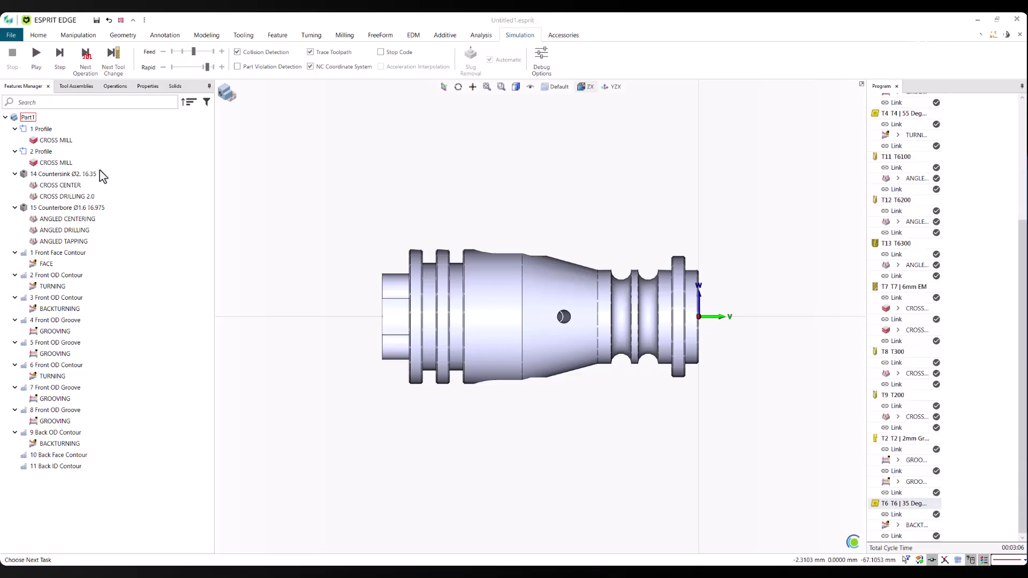
left_click(116, 86)
left_click(54, 395)
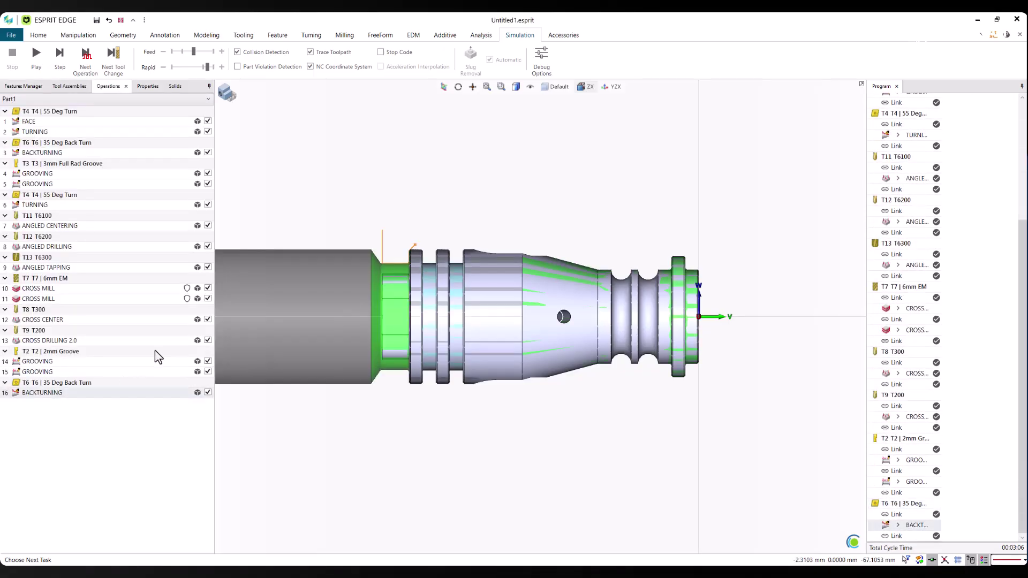
left_click(376, 145)
scroll(835, 155, "up", 4)
scroll(893, 182, "up", 4)
left_click(562, 346)
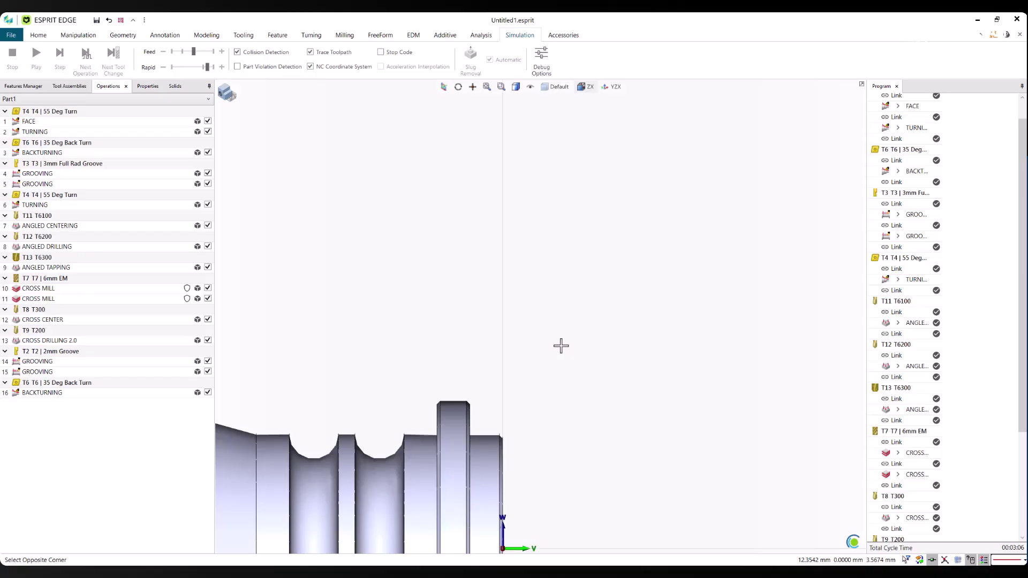
left_click(562, 346)
key("F6")
scroll(948, 179, "up", 1)
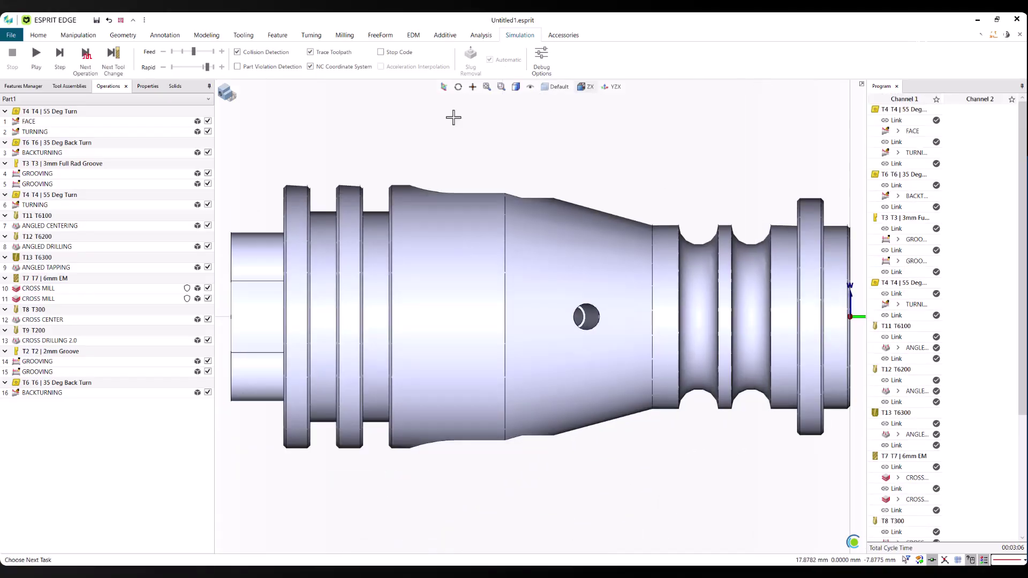
left_click(60, 58)
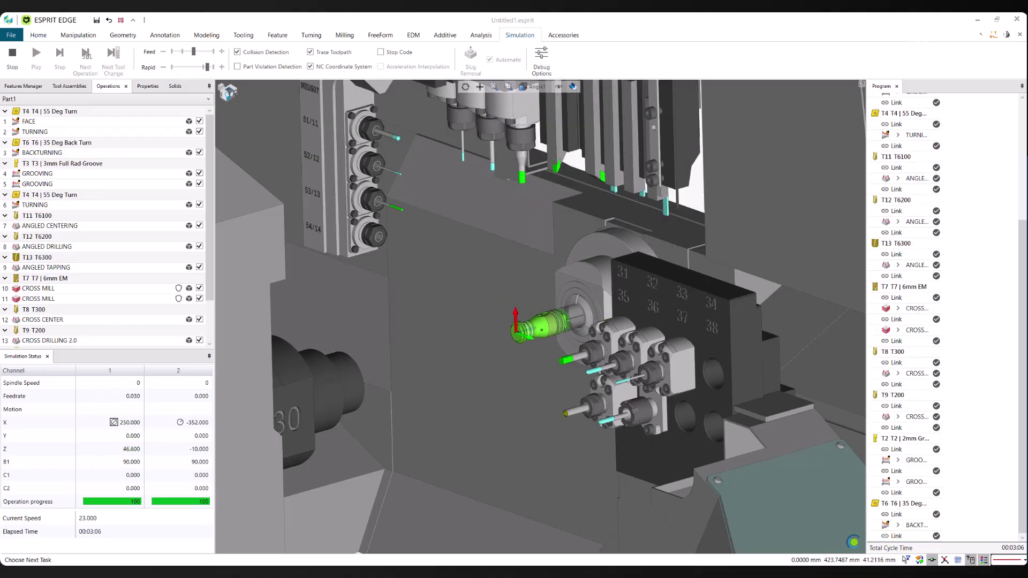
left_click(16, 60)
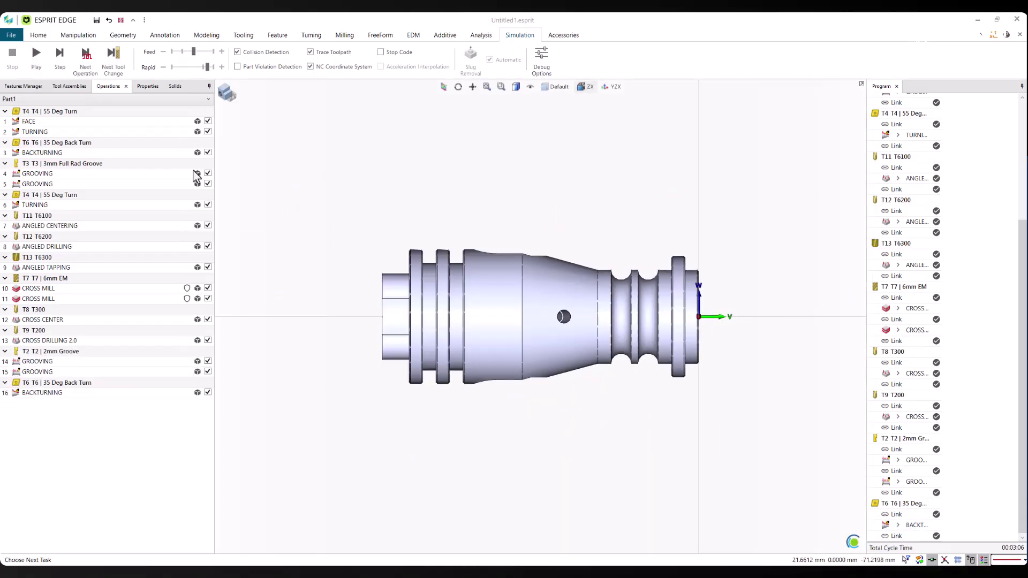
Step: Add the saved Park Cut Off and Pickup processes to the part's program
left_click(24, 86)
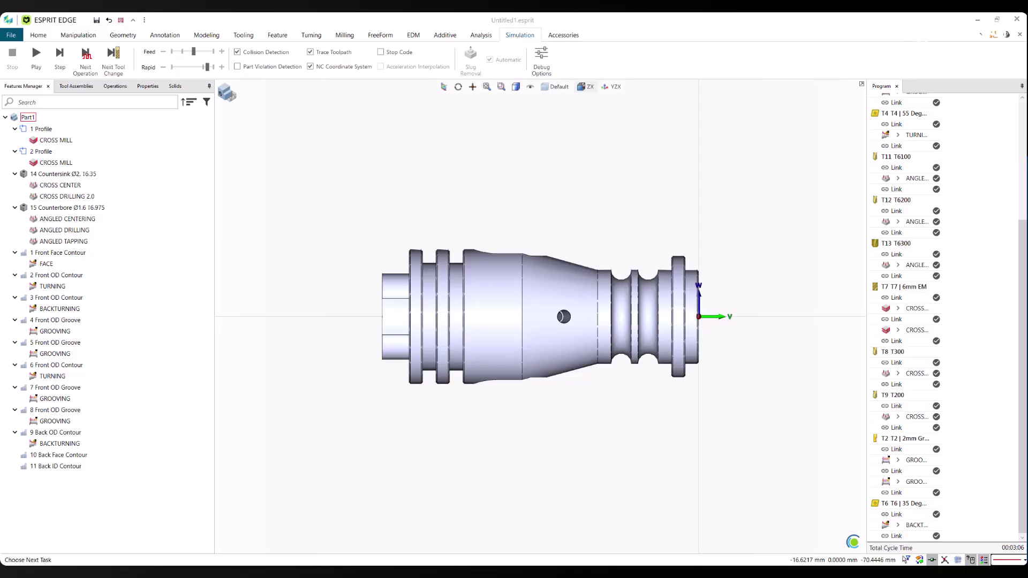
left_click_drag(75, 456, 71, 441)
key("ctrl+z")
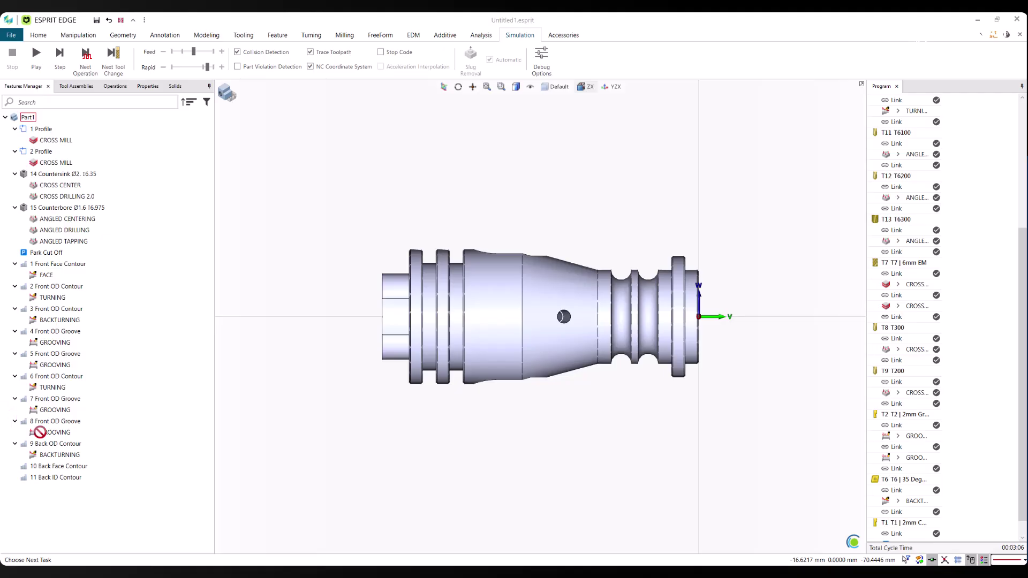
left_click_drag(41, 432, 80, 452)
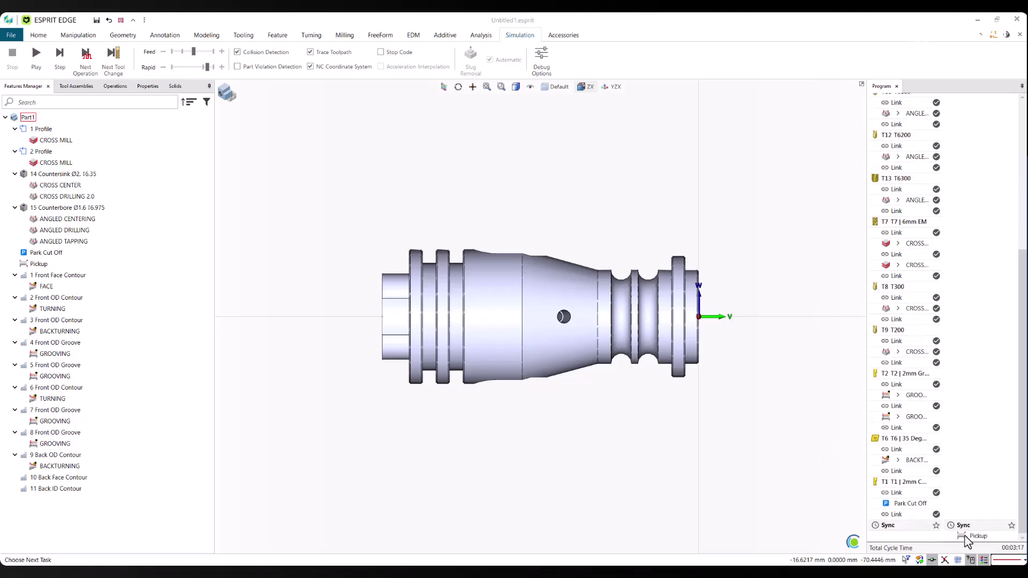
Step: Apply the saved CuttOff process to the 10 Back Face Contour and show its stock result
left_click(53, 478)
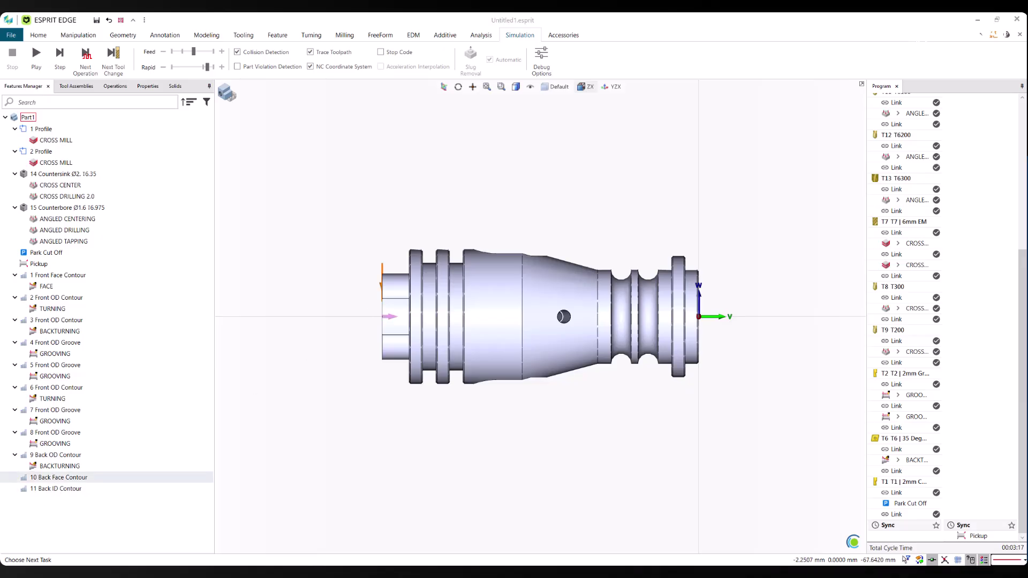
left_click(66, 479)
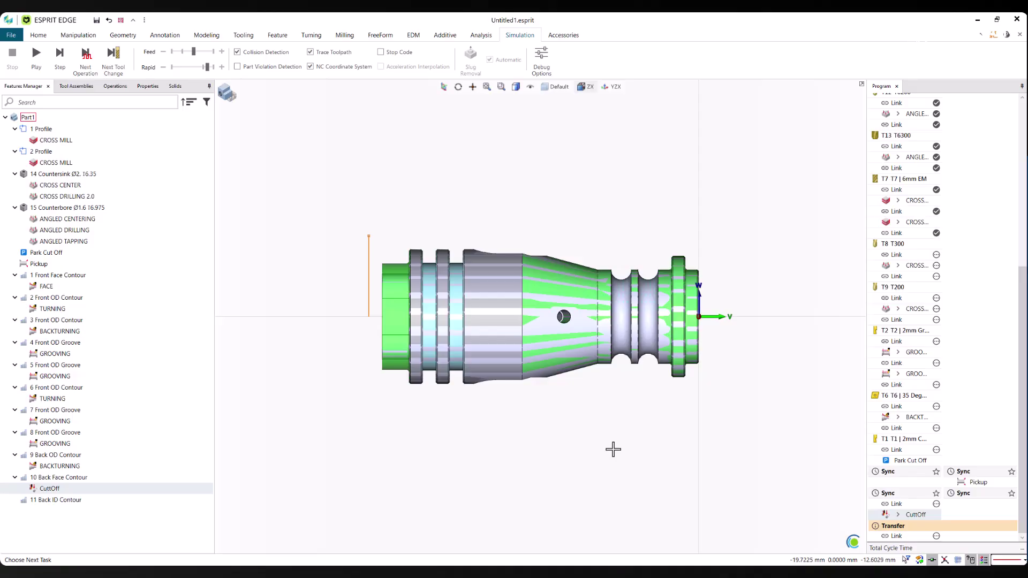
Step: Apply the G650 machining pattern to the sync before the Pickup operation
right_click(917, 474)
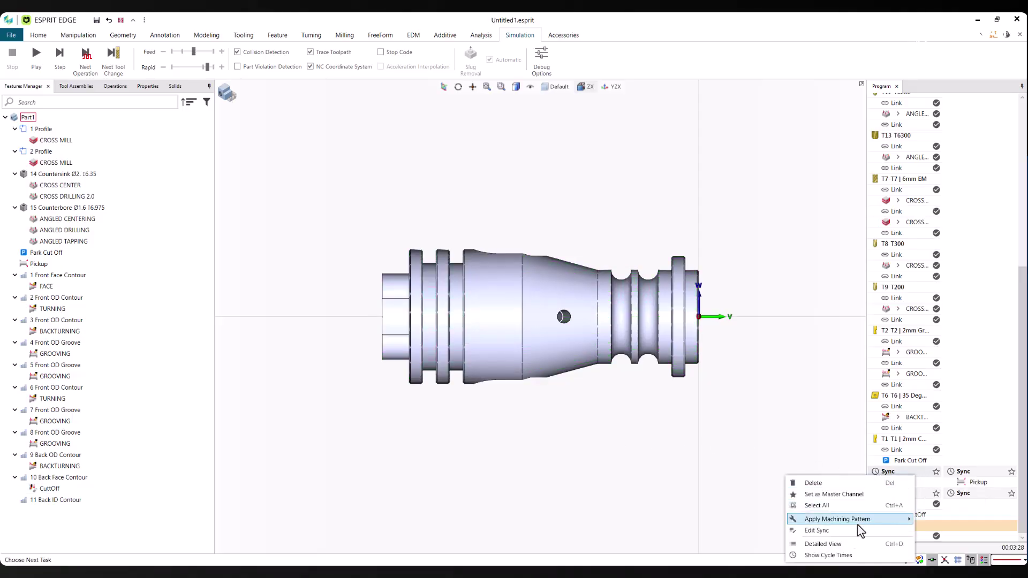
mouse_move(857, 520)
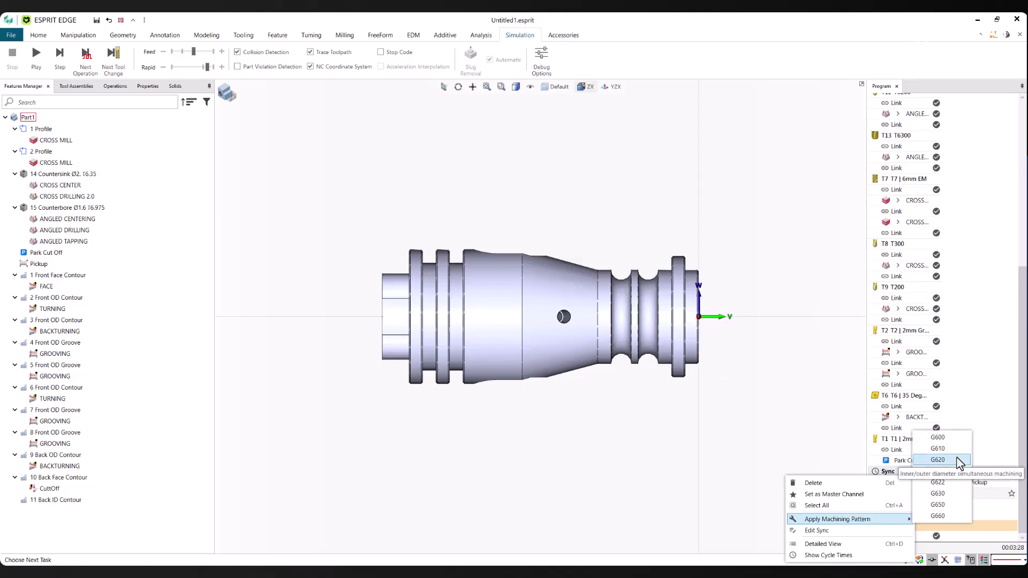
left_click(951, 506)
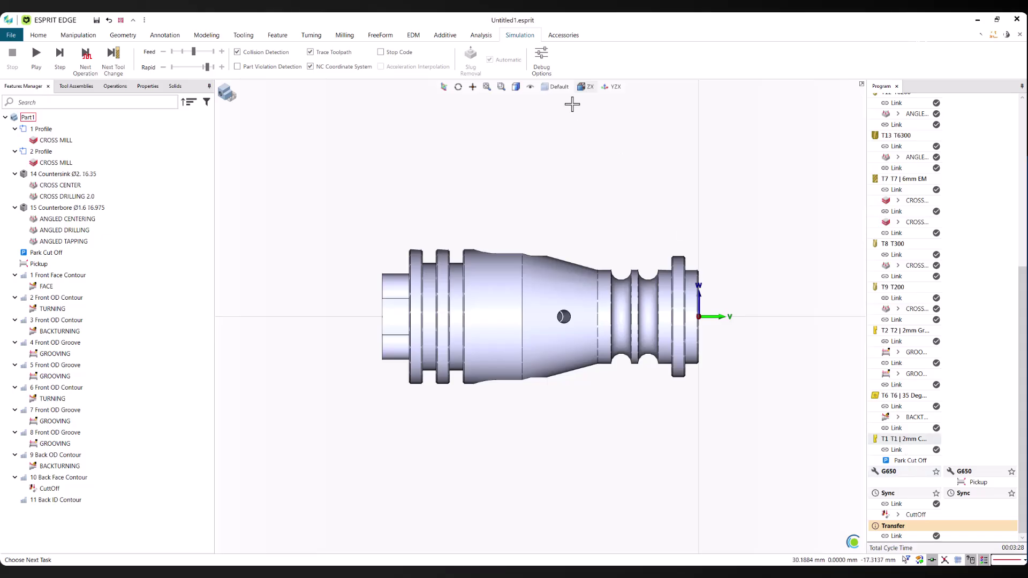
Step: Simulate the pickup and cut-off part transfer on the full machine, and end the simulation when it is complete
left_click(57, 58)
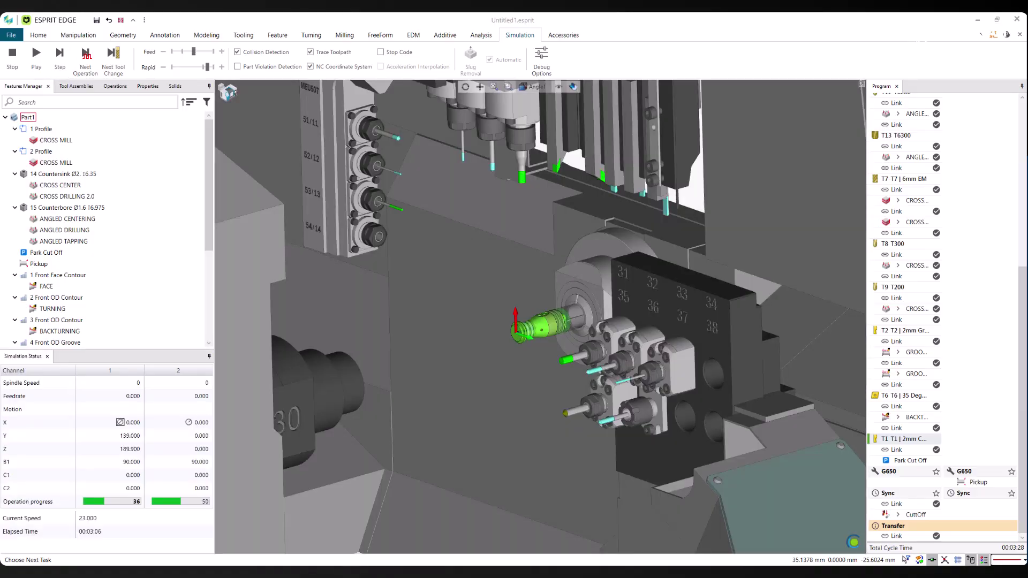
scroll(534, 332, "down", 4)
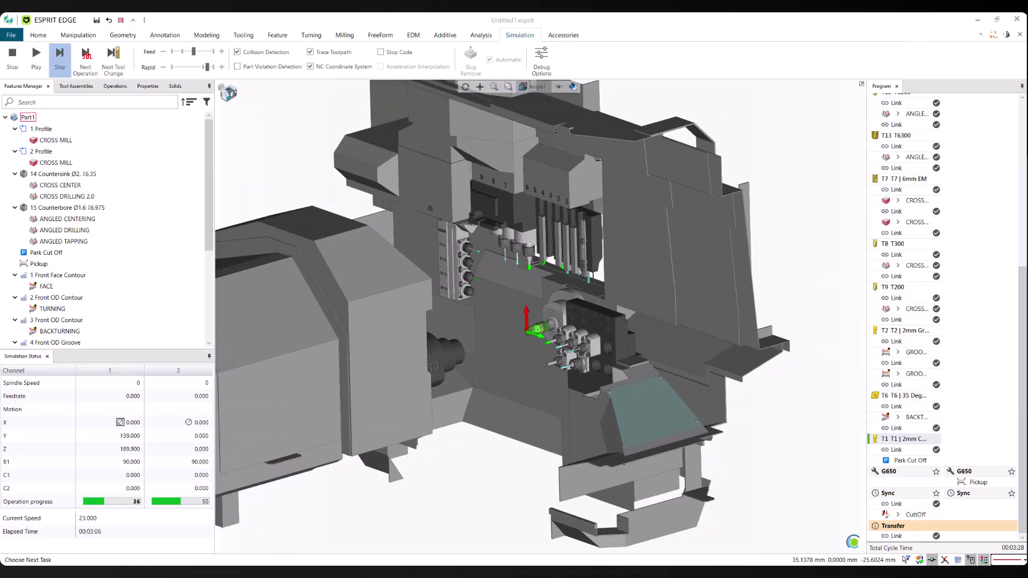
left_click(36, 57)
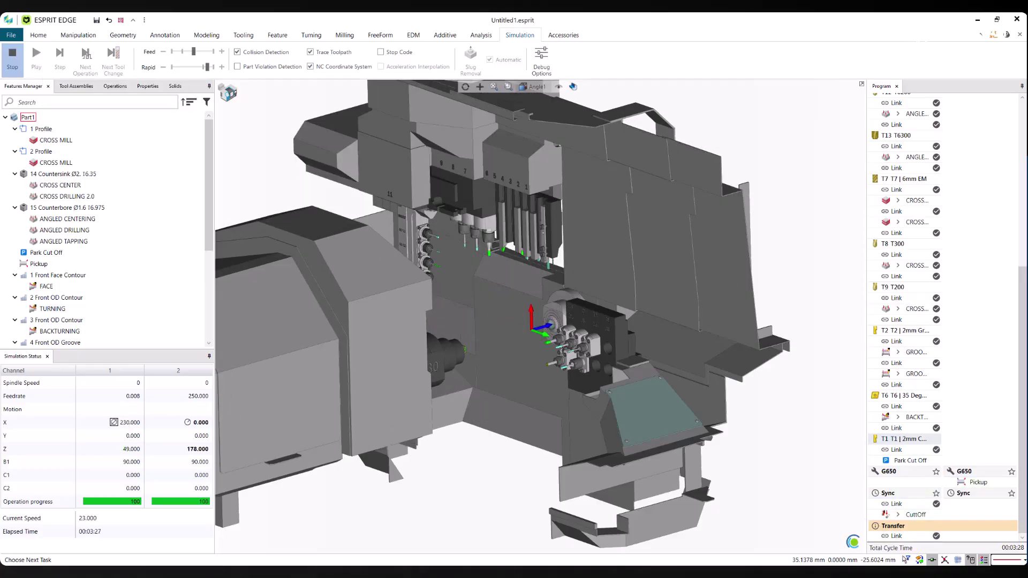
left_click(12, 56)
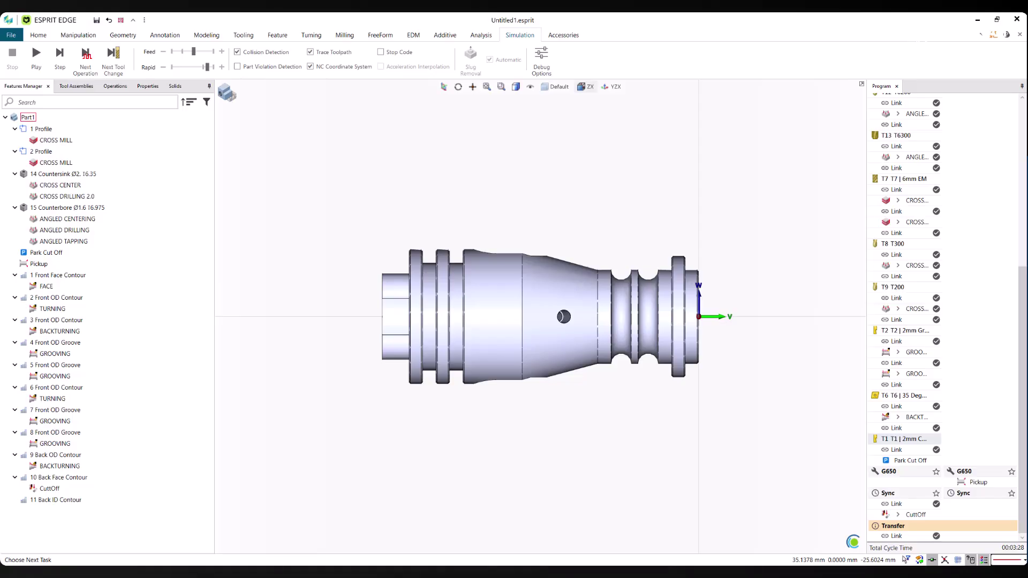
Step: Turn the part to show its lobed back end and make Back Face the active work plane
scroll(515, 321, "down", 1)
middle_click_drag(513, 322, 546, 316)
left_click(631, 87)
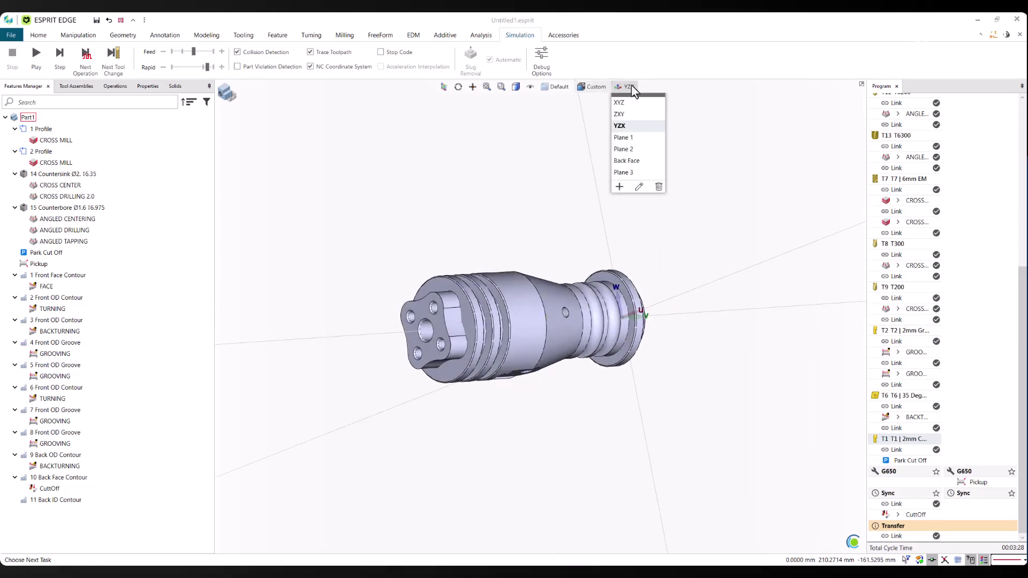
left_click(628, 161)
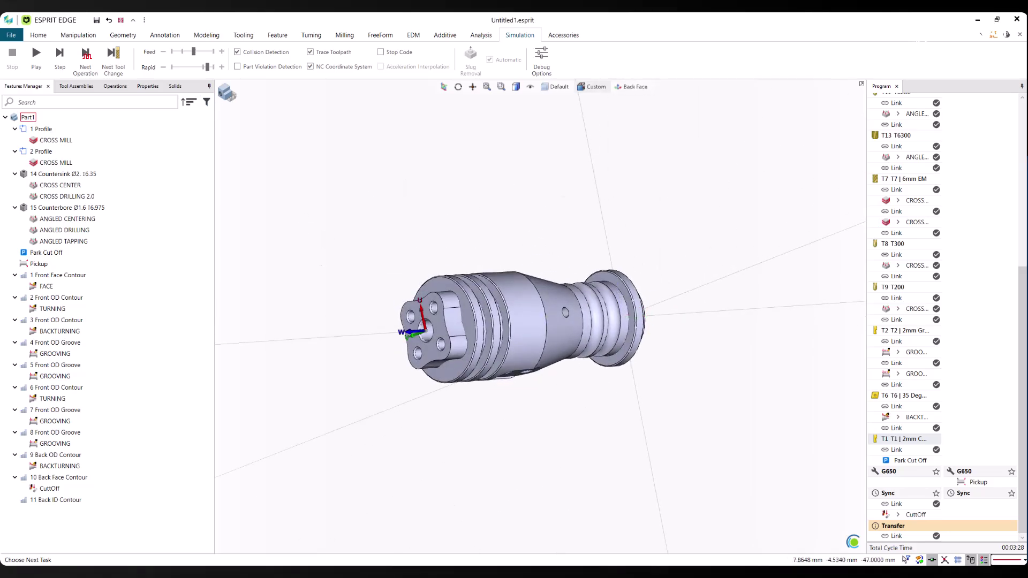
Step: Create a wall feature from the side faces of the lobed boss on the back end
left_click(456, 310)
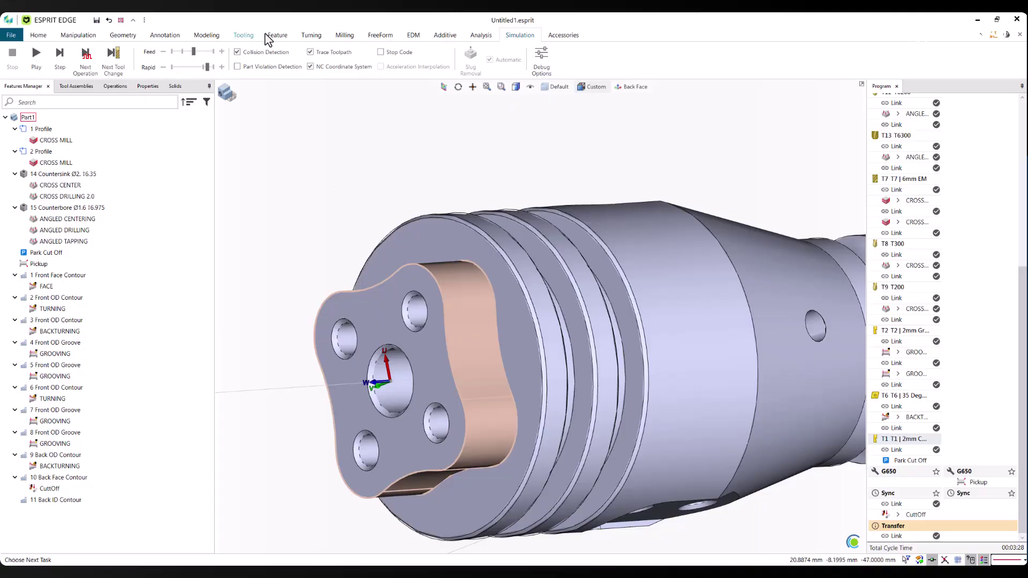
left_click(278, 34)
left_click(89, 68)
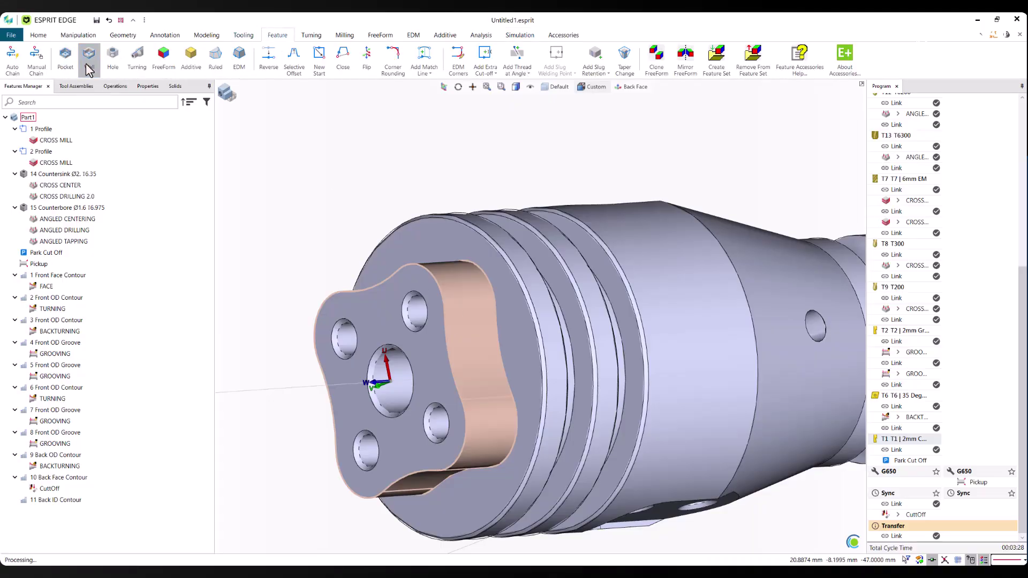
scroll(458, 284, "down", 2)
left_click(428, 191)
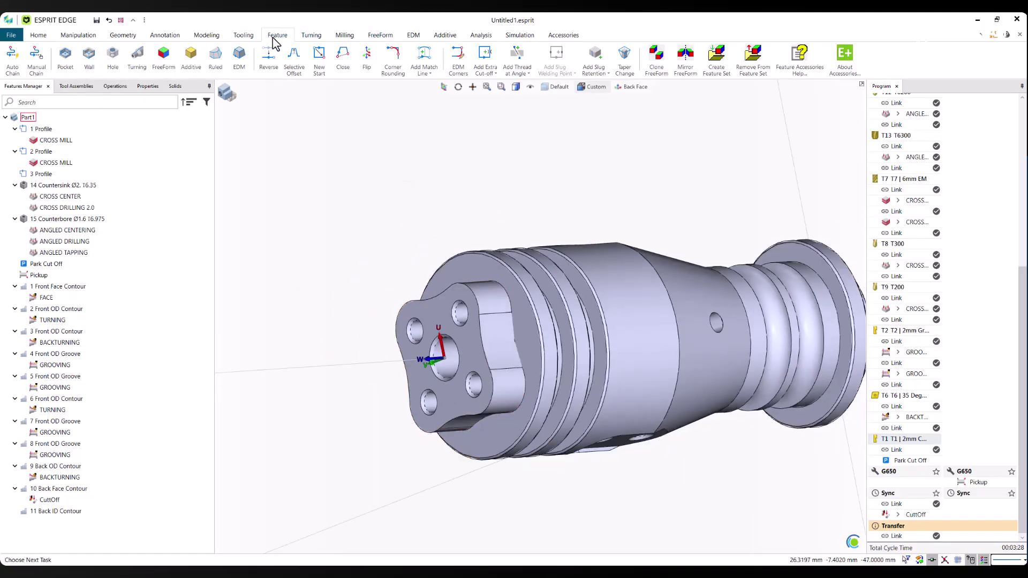
Step: Recognise the holes in the lobed back face as features grouped by profile, and check which holes each feature contains
left_click(113, 59)
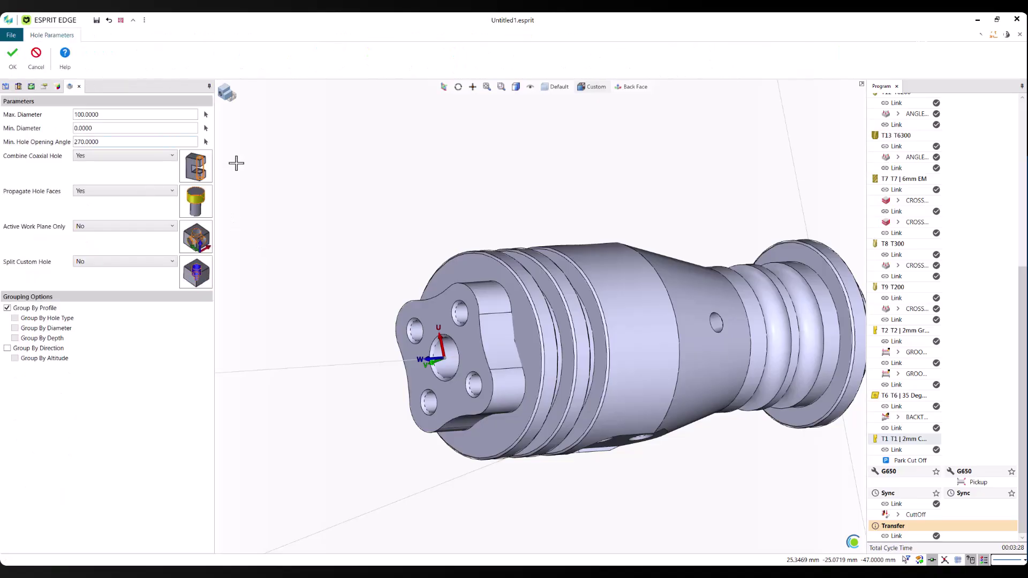
scroll(414, 355, "up", 2)
scroll(414, 355, "up", 2)
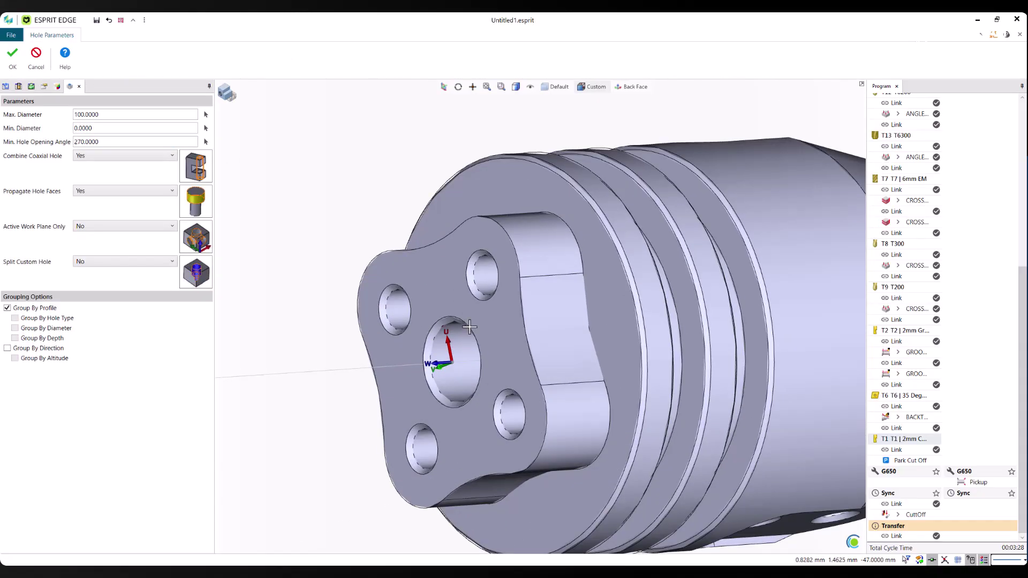
left_click(435, 281)
left_click(12, 56)
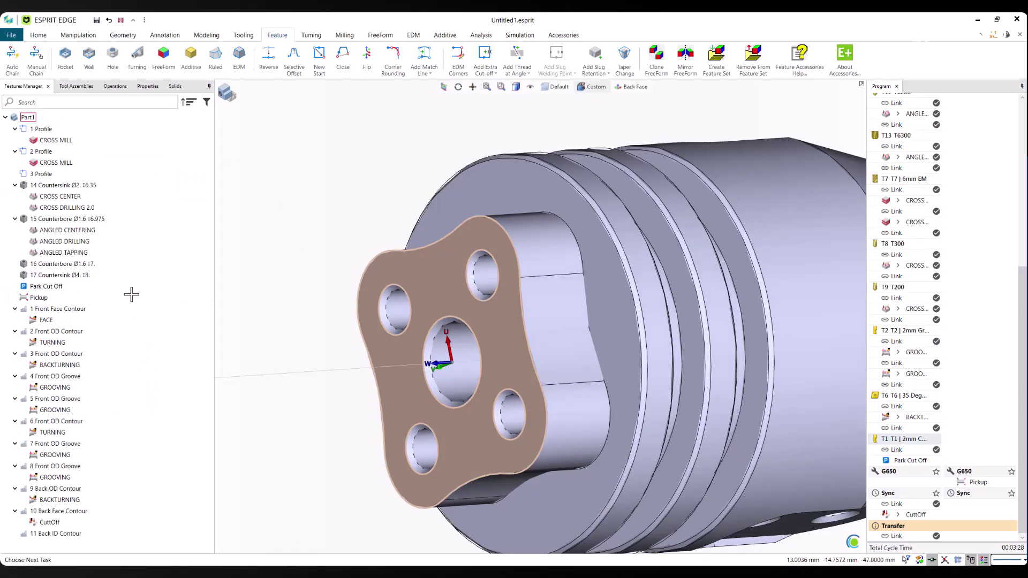
left_click(65, 265)
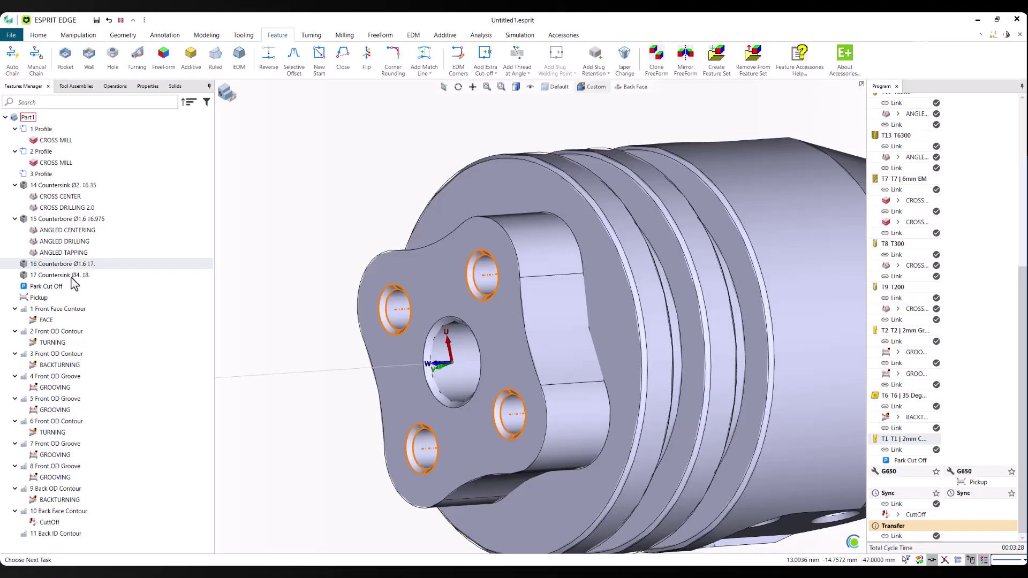
left_click(71, 278)
key("Escape")
Step: Apply the saved milling process to the 3 Profile feature
key("F7")
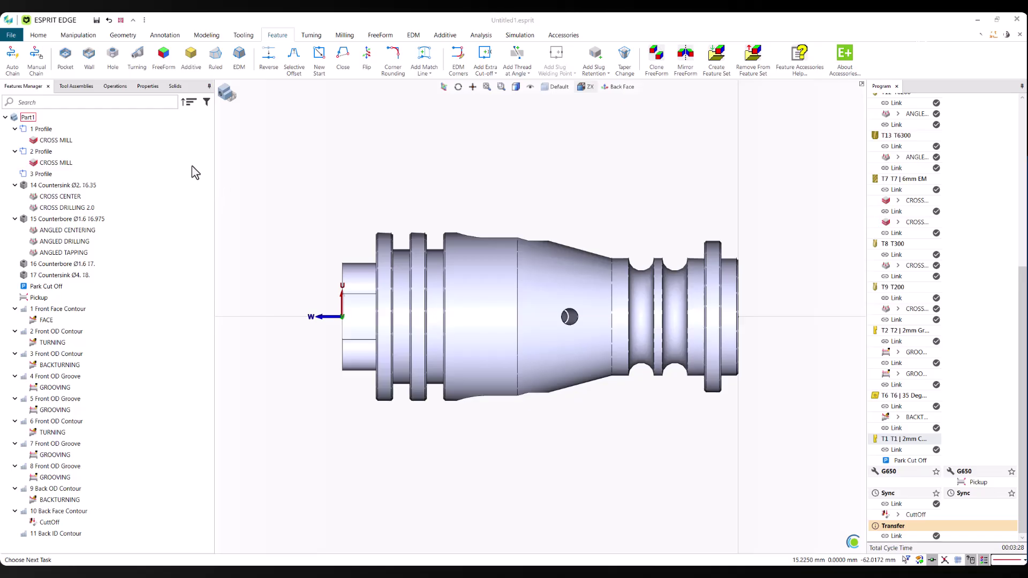
left_click(47, 177)
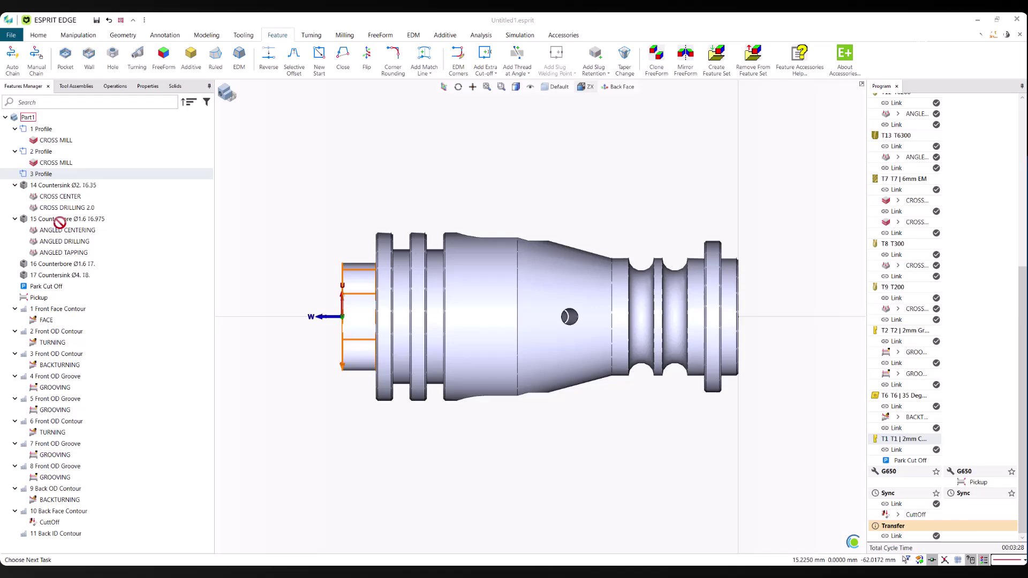
left_click_drag(60, 221, 56, 182)
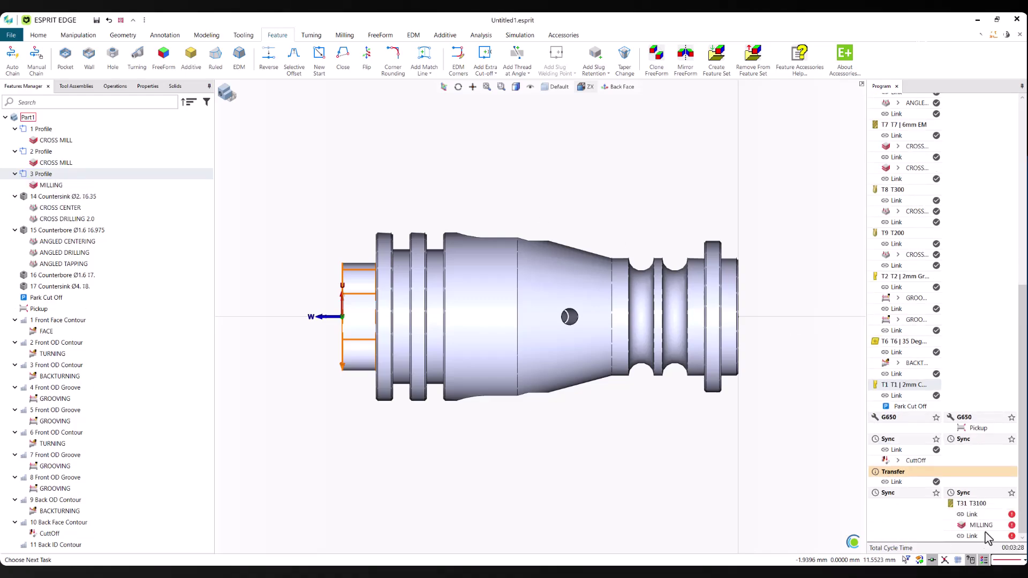
Step: Apply the G600 machining pattern to the sync above the back-side T31 milling operation
left_click(985, 534)
left_click(967, 494)
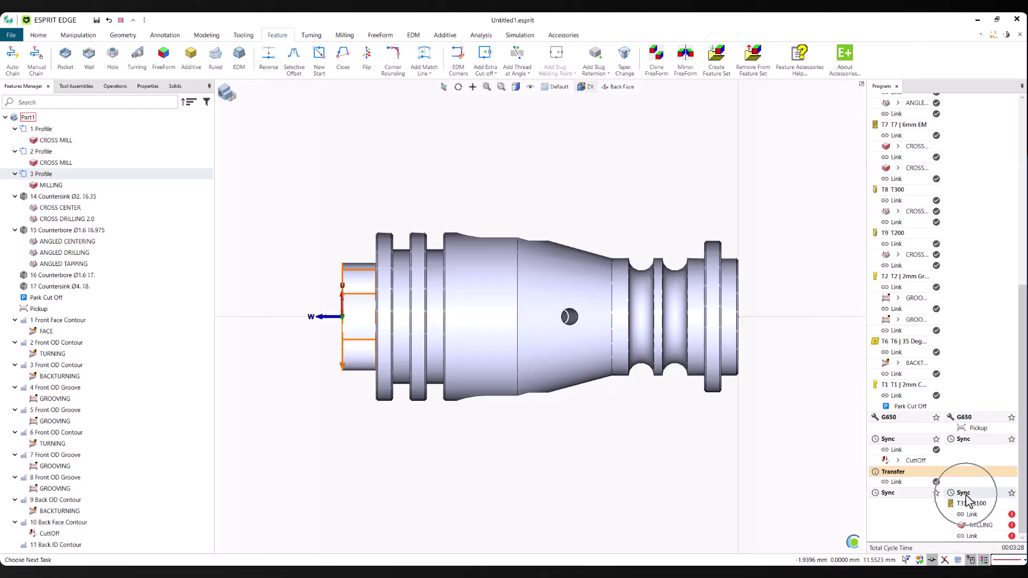
right_click(967, 495)
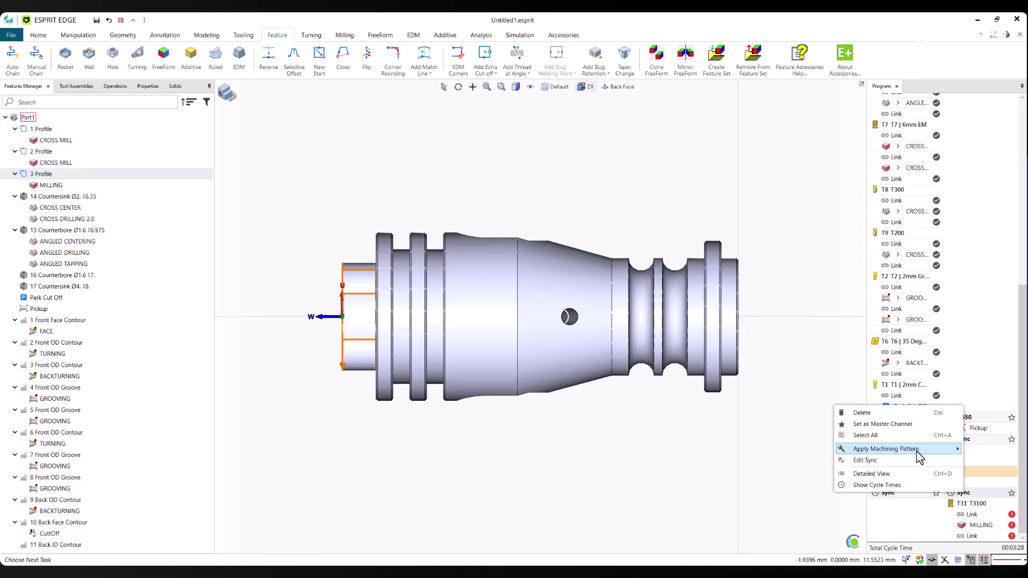
mouse_move(905, 453)
left_click(984, 451)
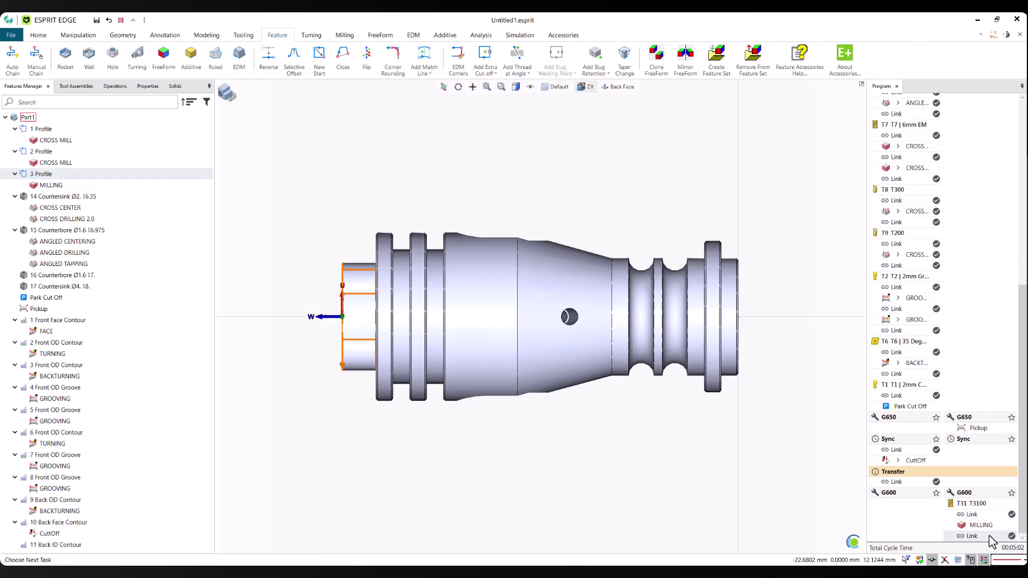
Step: Apply the saved chamfering process to the 3 Profile feature and check the resulting stock
left_click(651, 531)
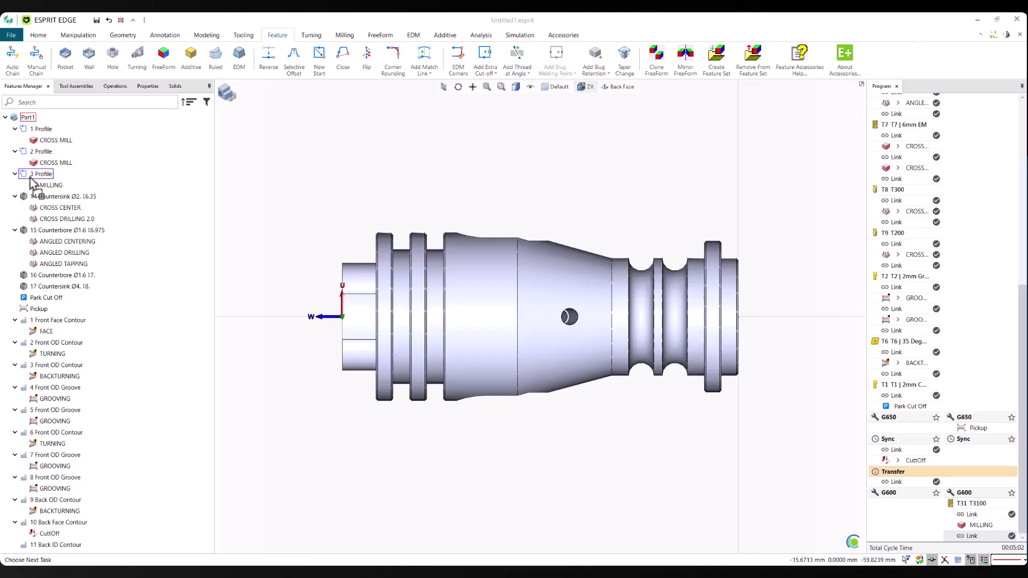
left_click(53, 196)
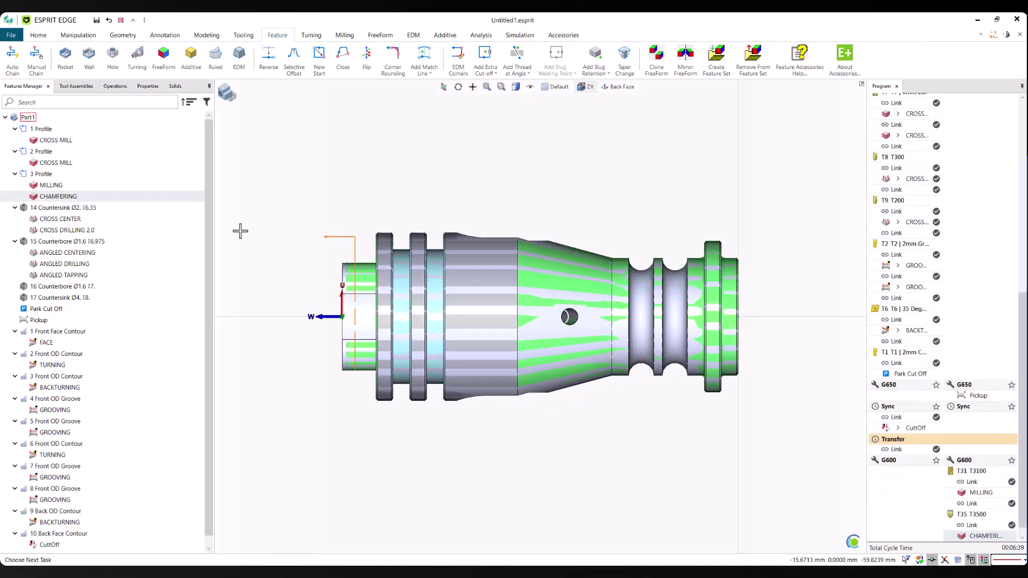
left_click(549, 196)
Step: Apply the saved centering and drilling processes to the central 17 Countersink Ø4 hole
left_click(73, 298)
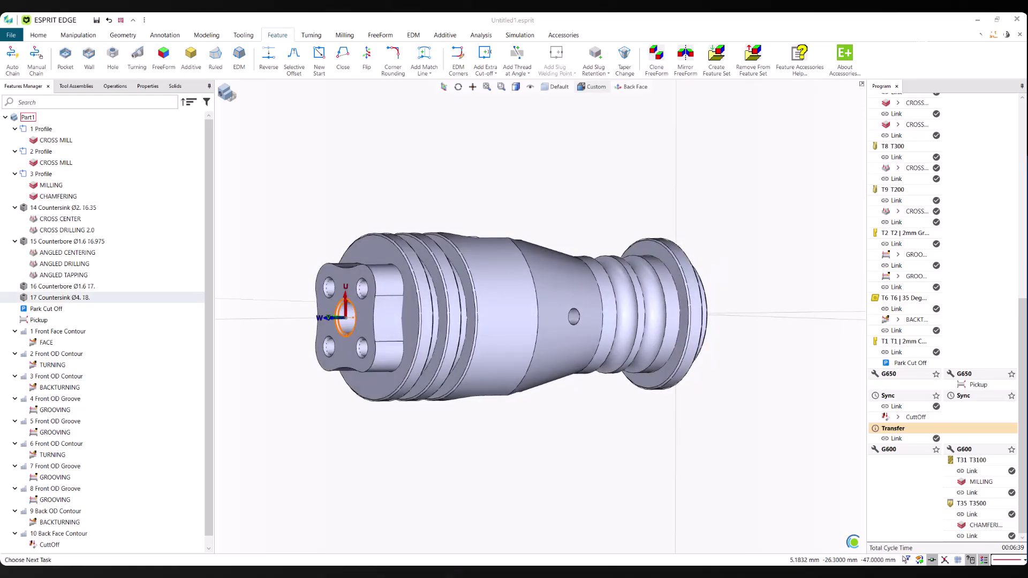
left_click_drag(37, 309, 72, 302)
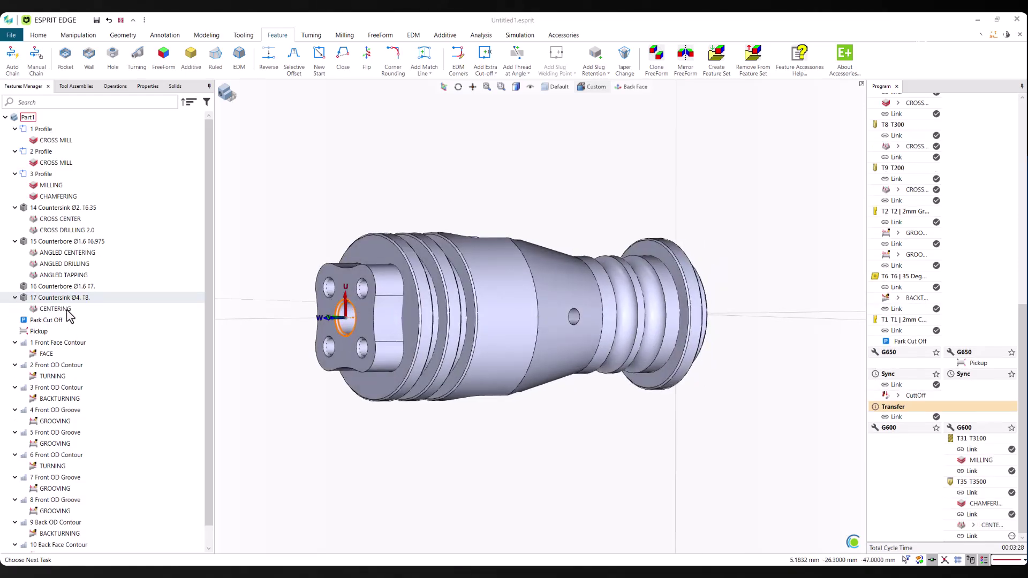
left_click(50, 309)
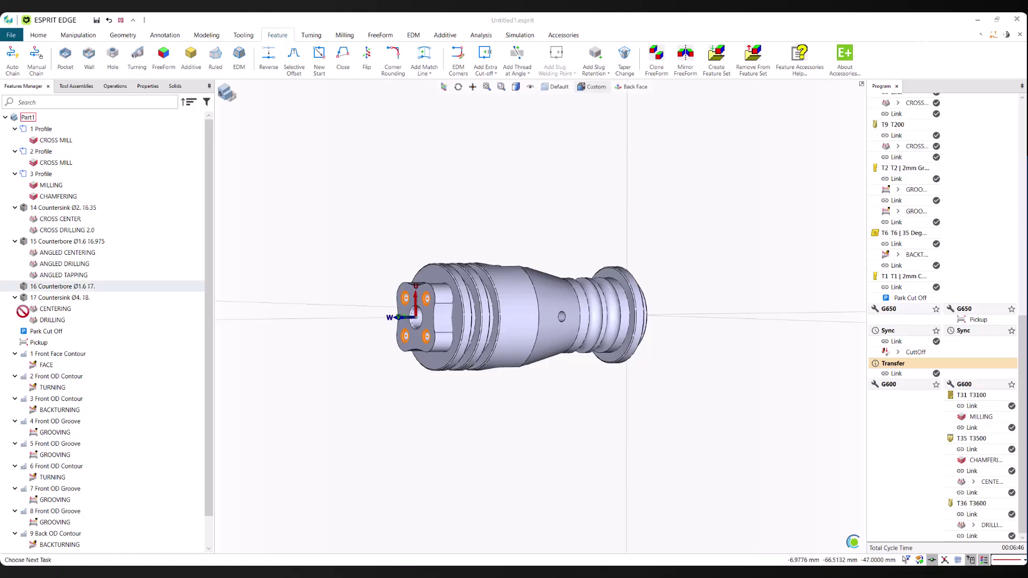
Step: Apply the saved eccentric centering process to the four holes of the 16 Counterbore Ø1.6 feature
left_click_drag(23, 311, 68, 287)
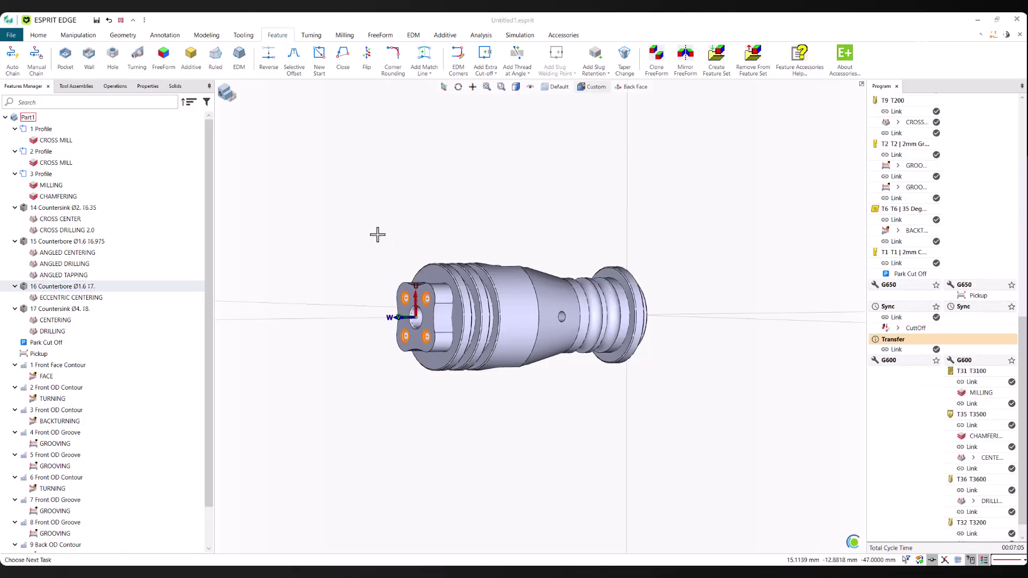
double_click(99, 299)
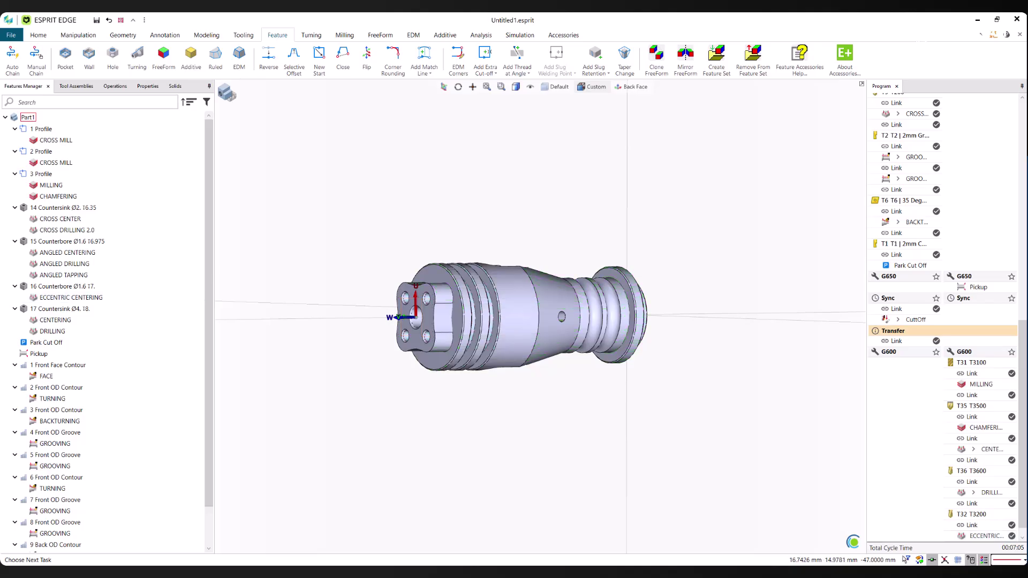
key("F7")
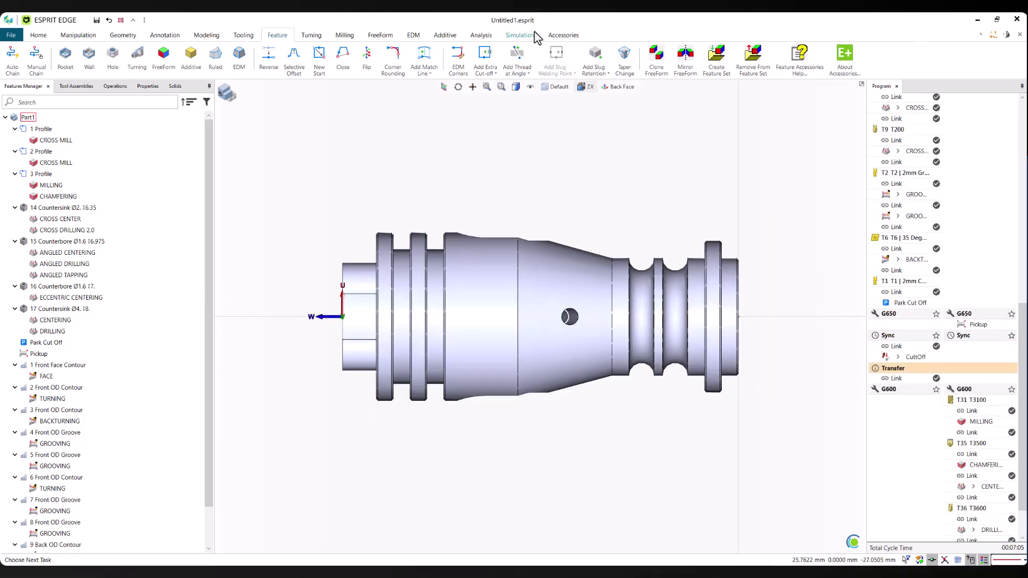
Step: Simulate the complete two-channel program on the machine from the first operation, and end the simulation when it is complete
scroll(969, 233, "up", 10)
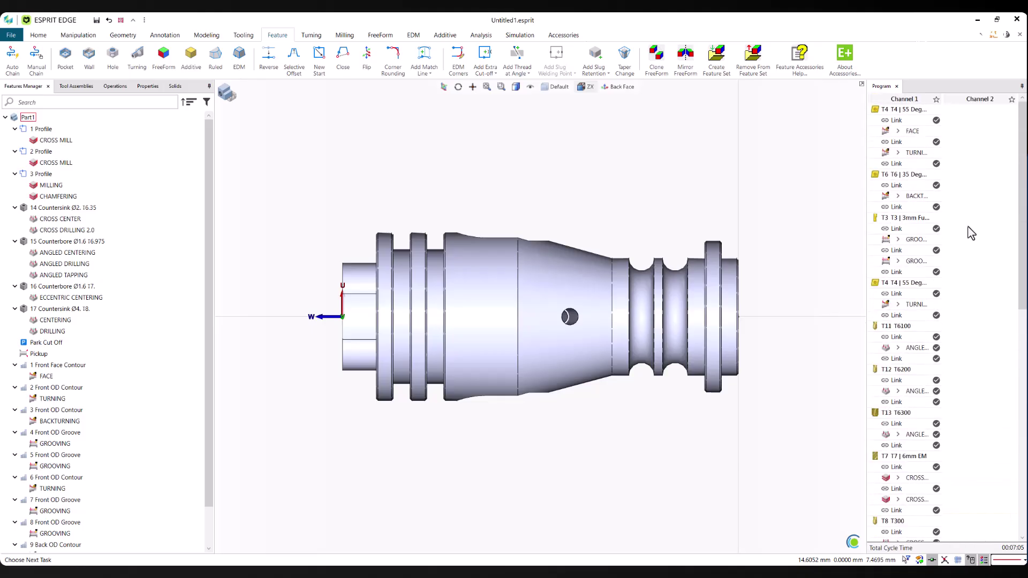
left_click(520, 35)
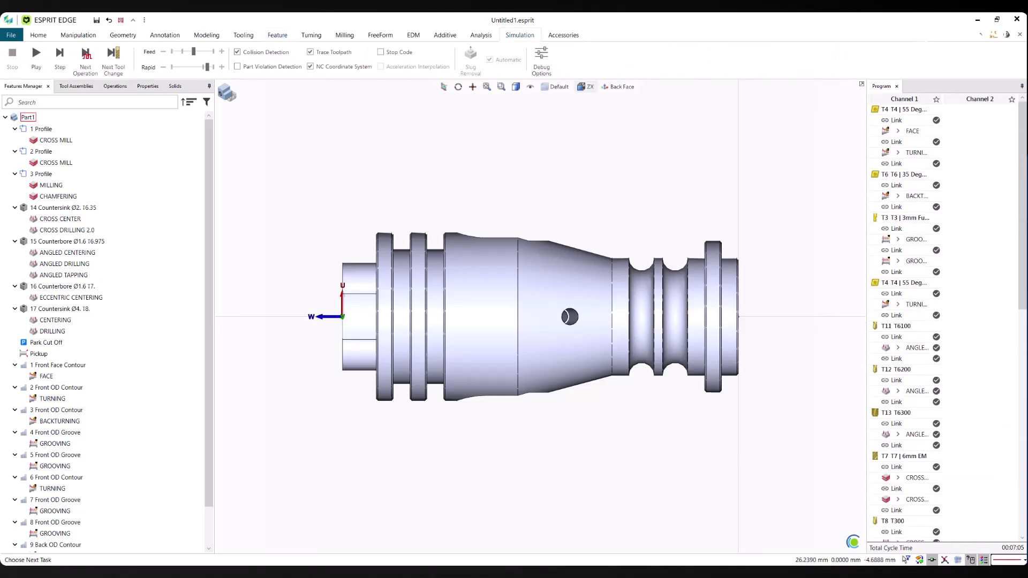
left_click(36, 54)
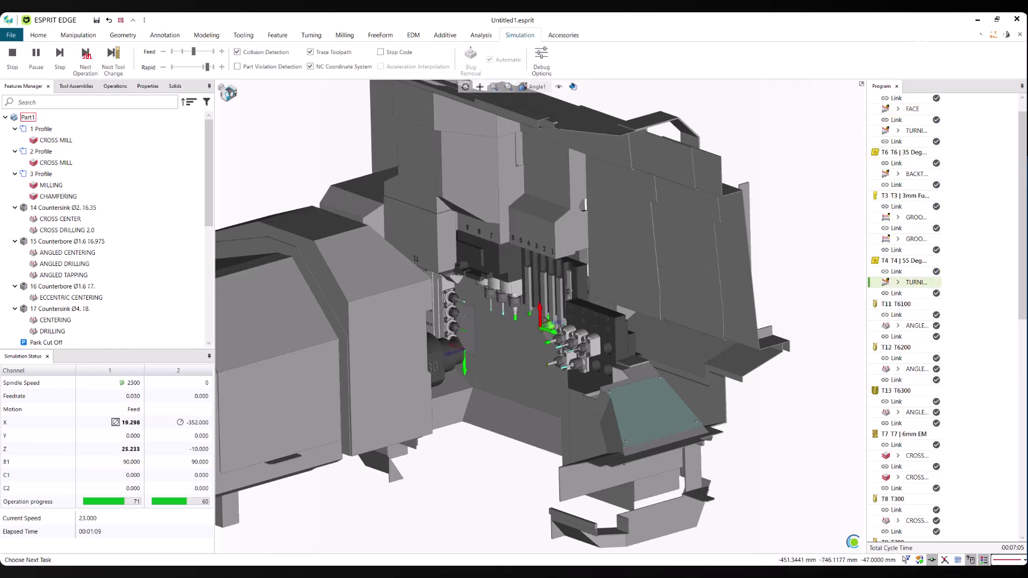
scroll(539, 327, "up", 2)
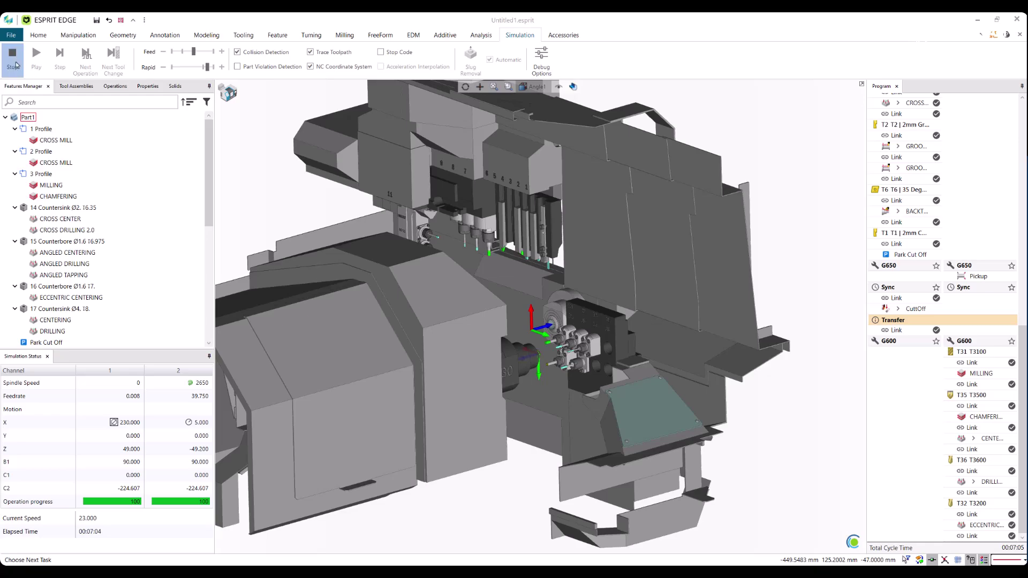
left_click(12, 58)
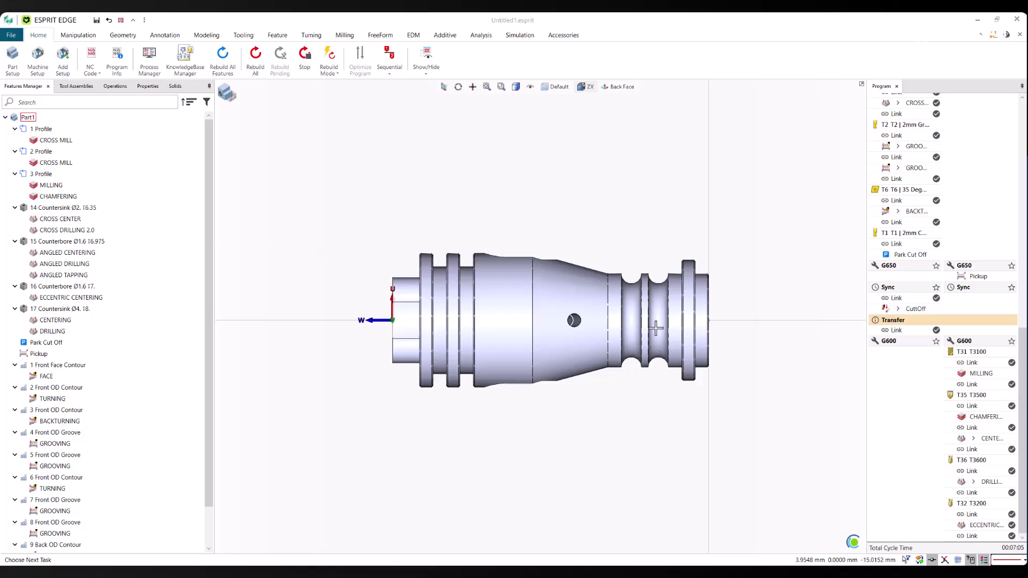
Step: Switch the program from sequential to production mode
scroll(939, 324, "up", 10)
scroll(938, 324, "down", 10)
left_click_drag(210, 482, 209, 527)
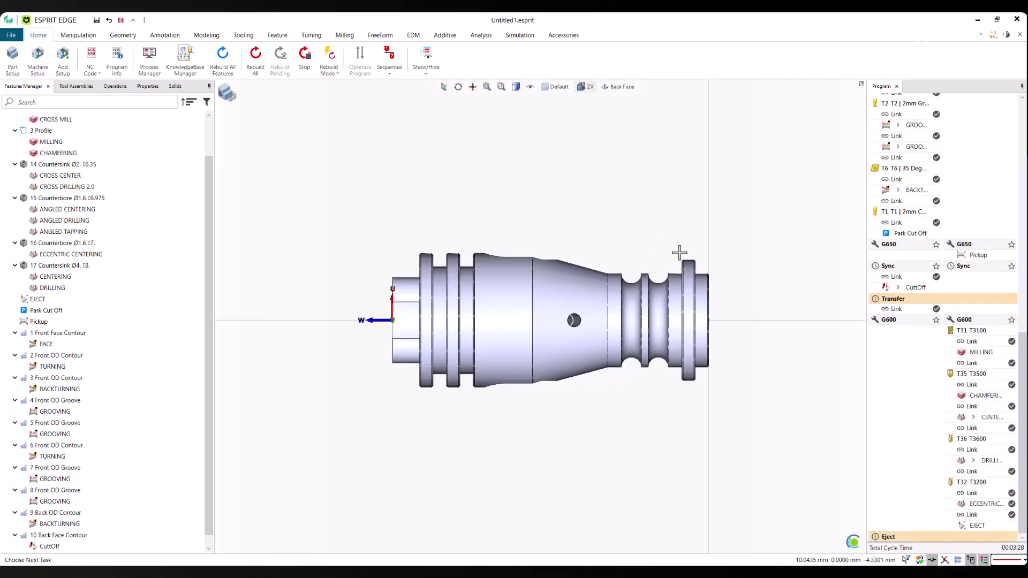
scroll(937, 343, "up", 10)
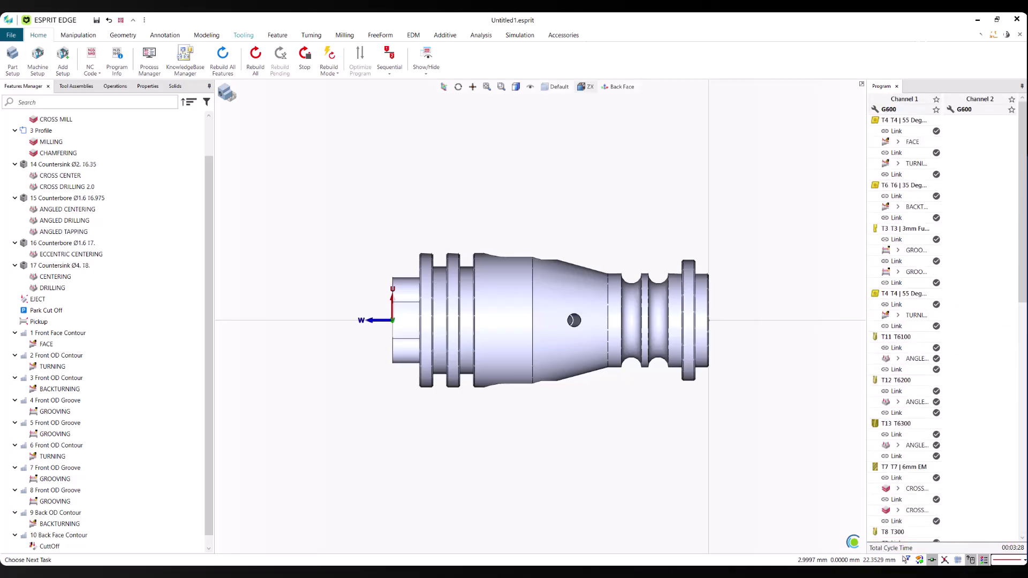
left_click(395, 65)
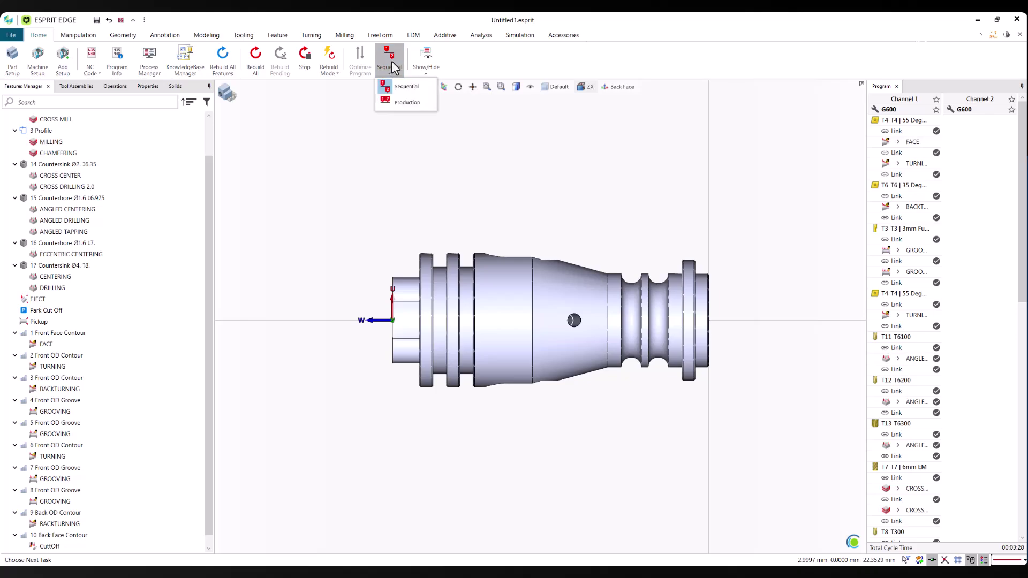
left_click(407, 102)
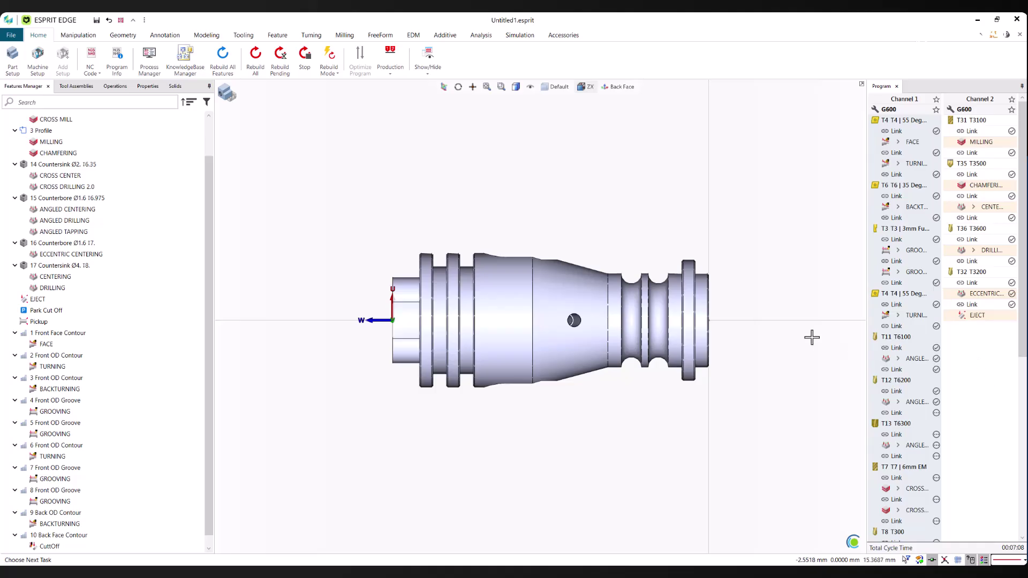
Step: Remove the extra G600 mode between the Eject row and the G650 pickup mode in the program
scroll(934, 308, "down", 3)
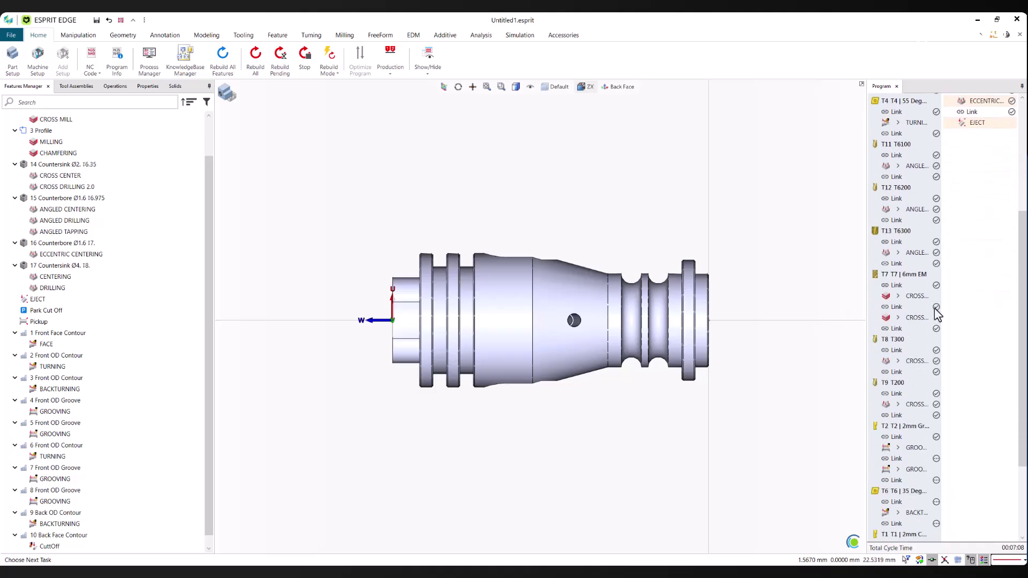
scroll(936, 309, "down", 2)
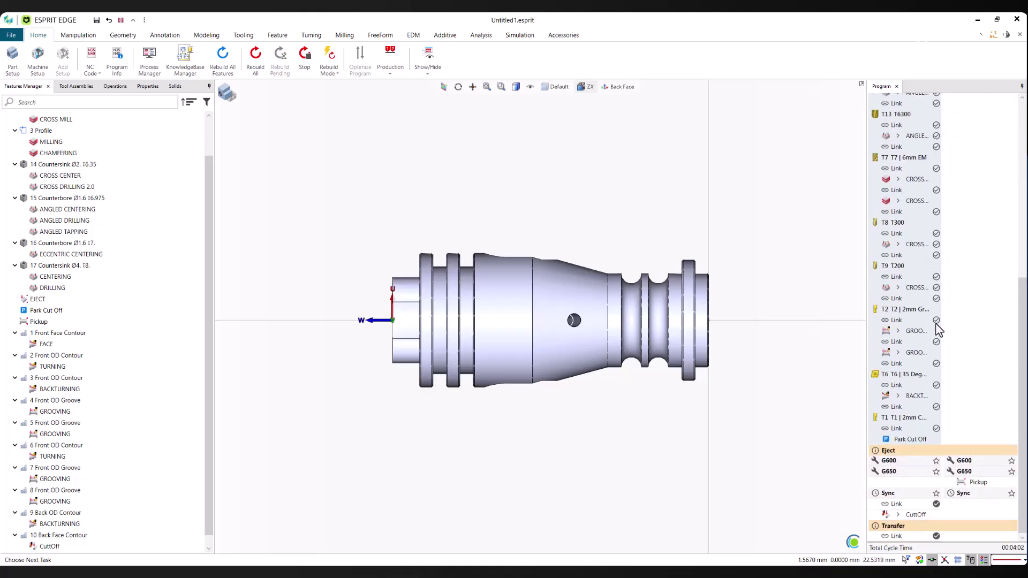
right_click(917, 464)
left_click(793, 374)
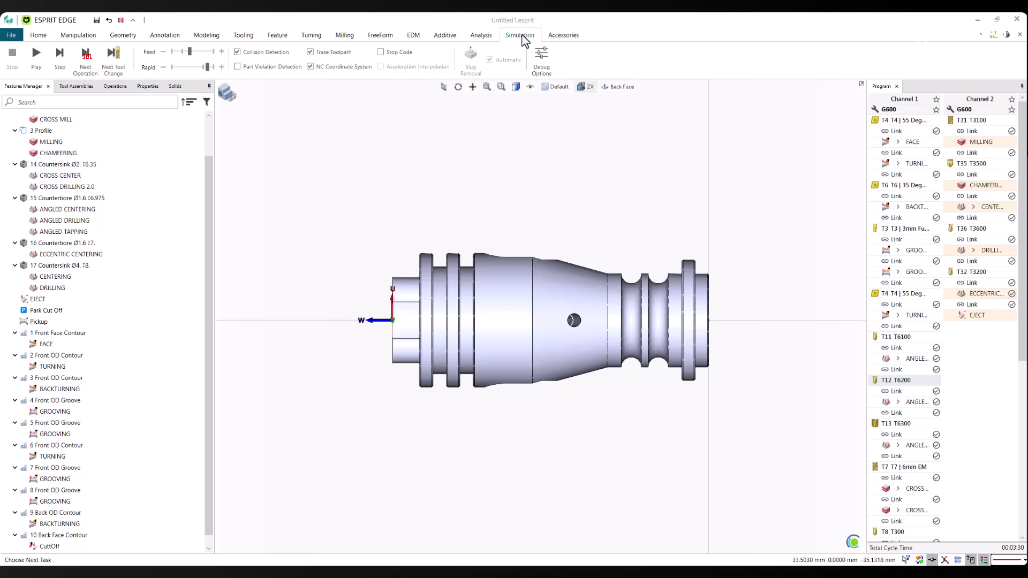
Step: Simulate the production-mode program on the machine through the final cut-off operation, and end the simulation
left_click(519, 35)
left_click(37, 58)
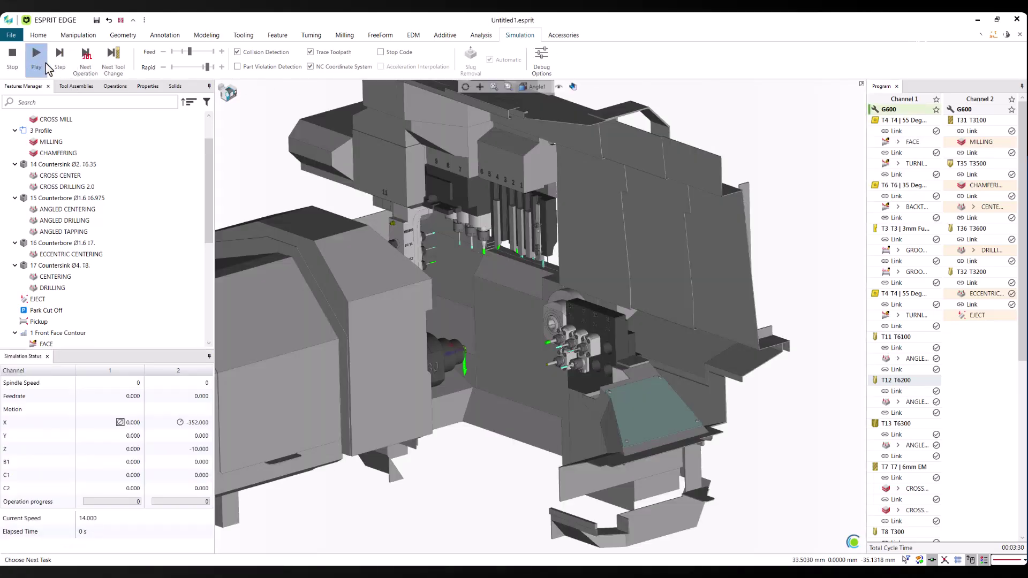
left_click(38, 63)
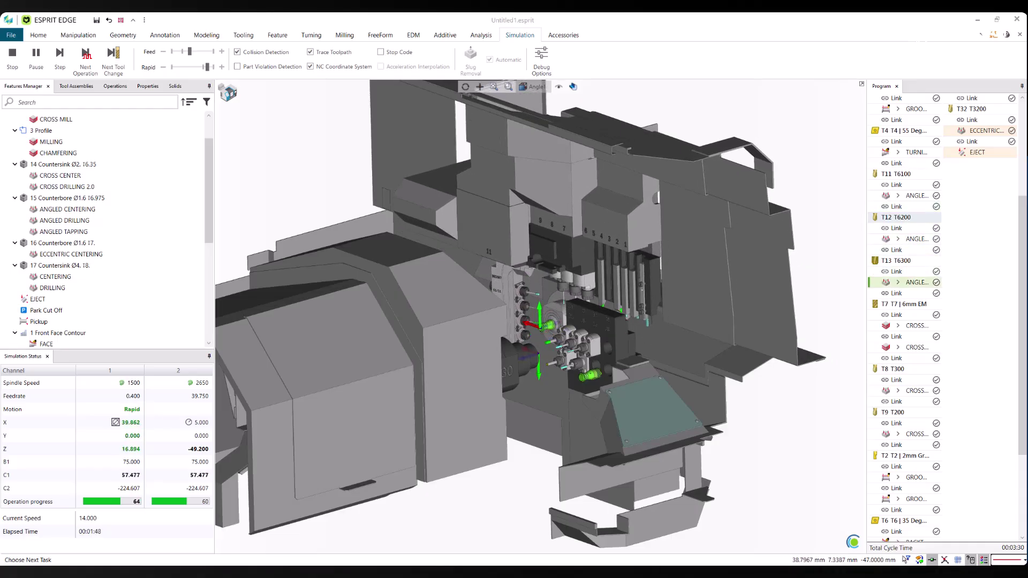
scroll(556, 345, "up", 2)
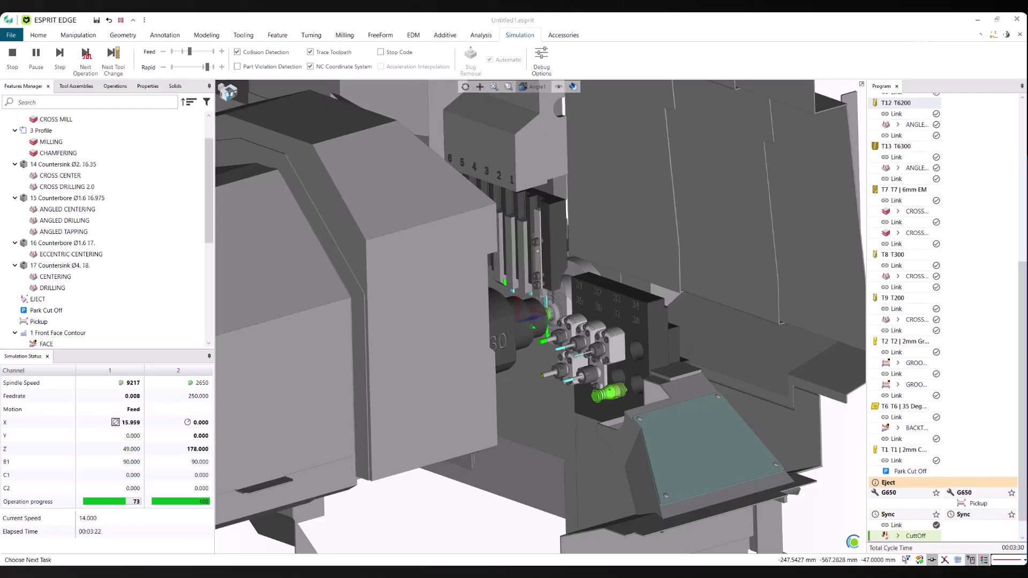
left_click(16, 63)
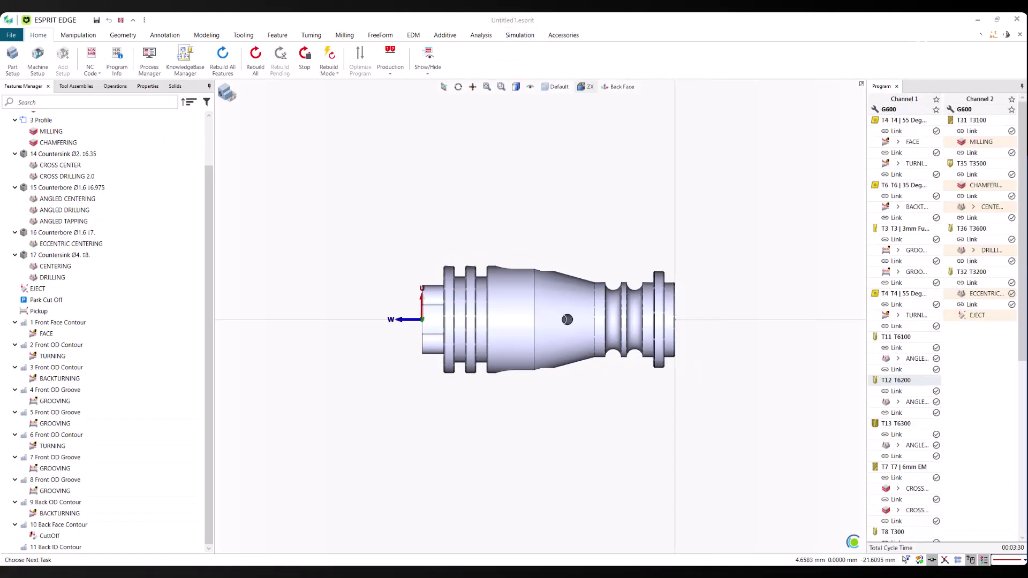
Step: Generate the NC code and arrange the two channel files side by side in vertical groups
left_click(92, 60)
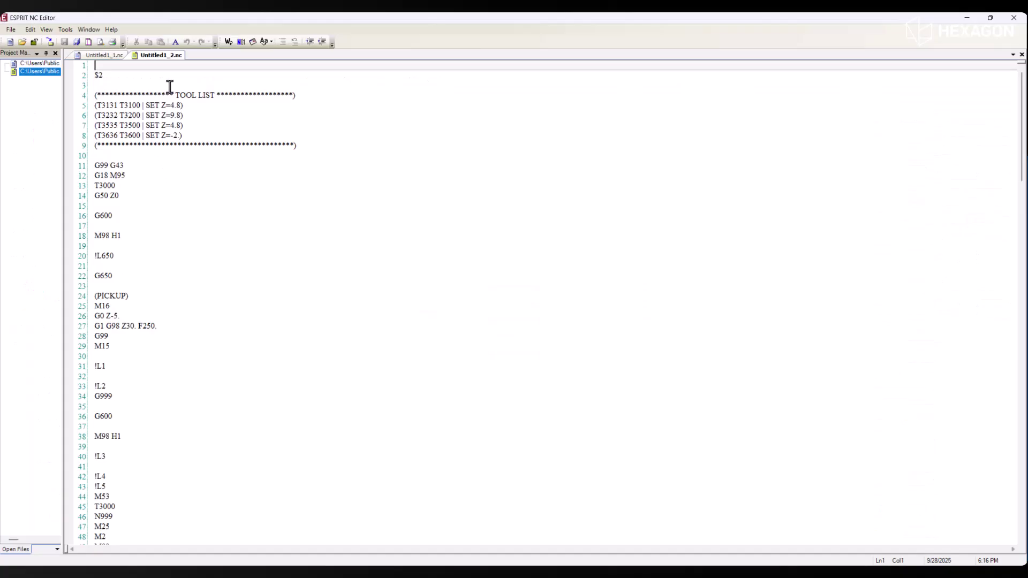
left_click_drag(484, 159, 485, 158)
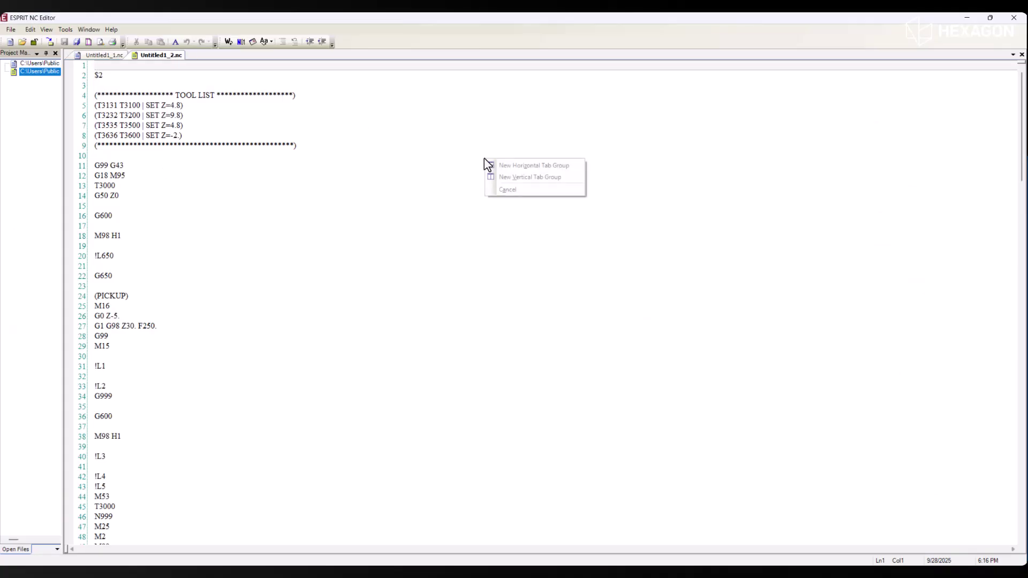
left_click(506, 181)
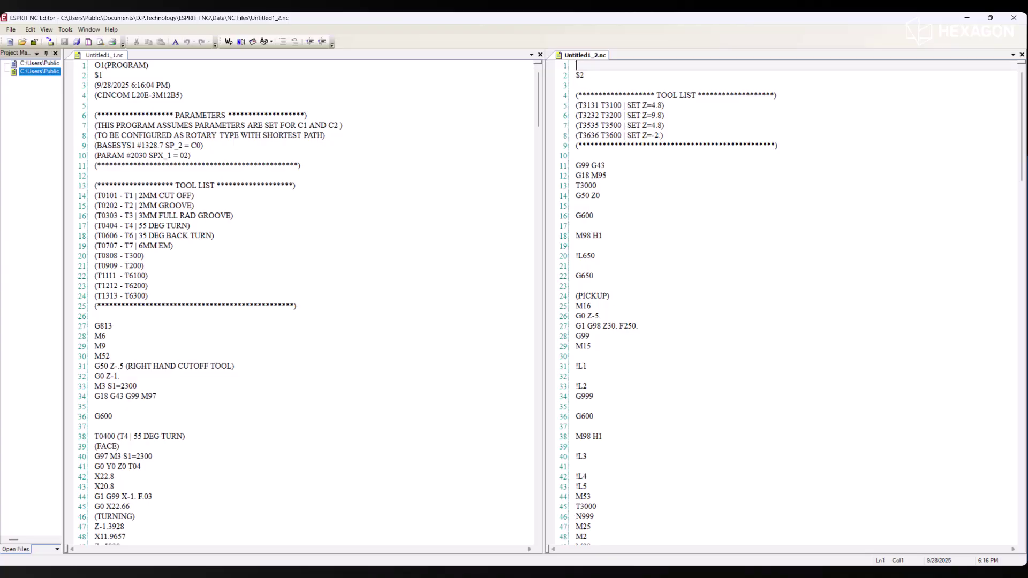
Step: Examine the NC code of both channels from the tool lists to the cut-off and eject sections, and return to the start of each file
left_click(106, 335)
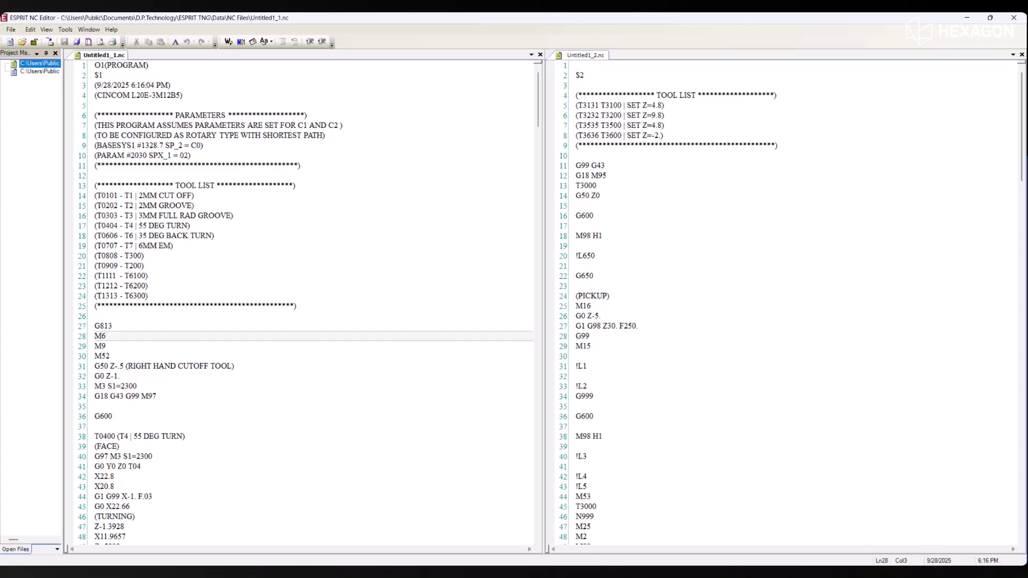
scroll(305, 302, "down", 13)
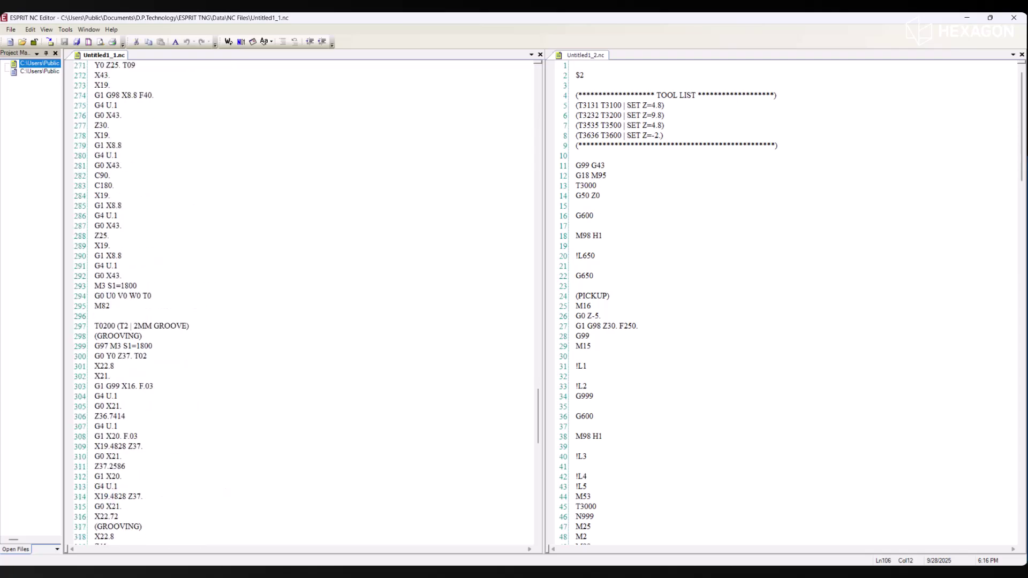
scroll(300, 300, "down", 20)
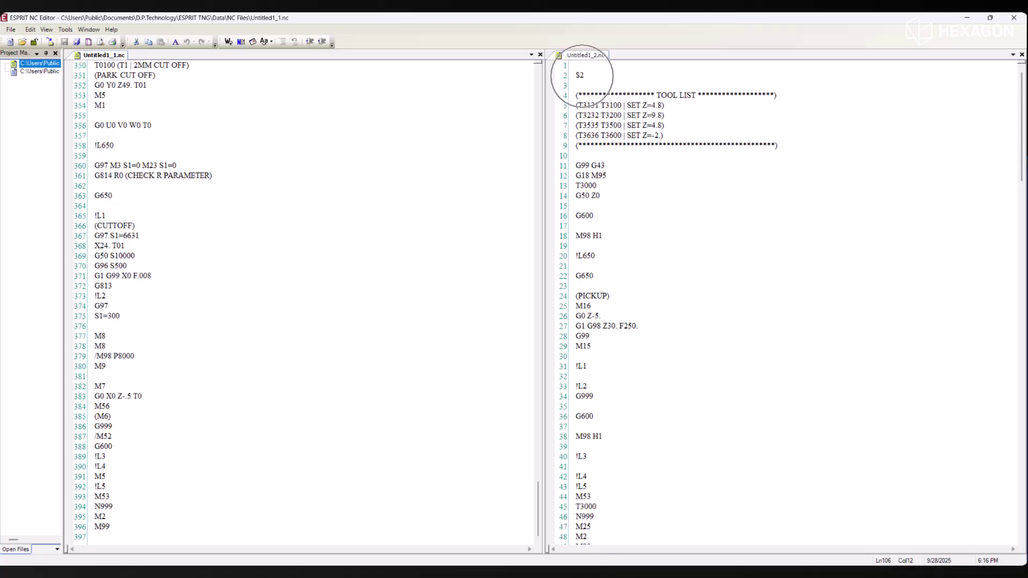
scroll(582, 76, "down", 3)
scroll(582, 76, "up", 3)
scroll(635, 304, "down", 7)
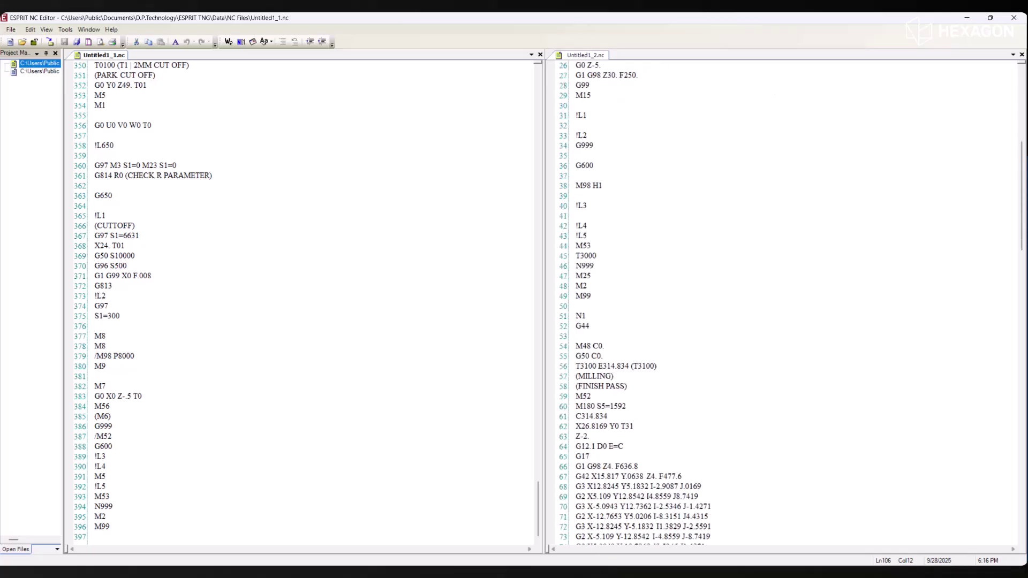
left_click(604, 437)
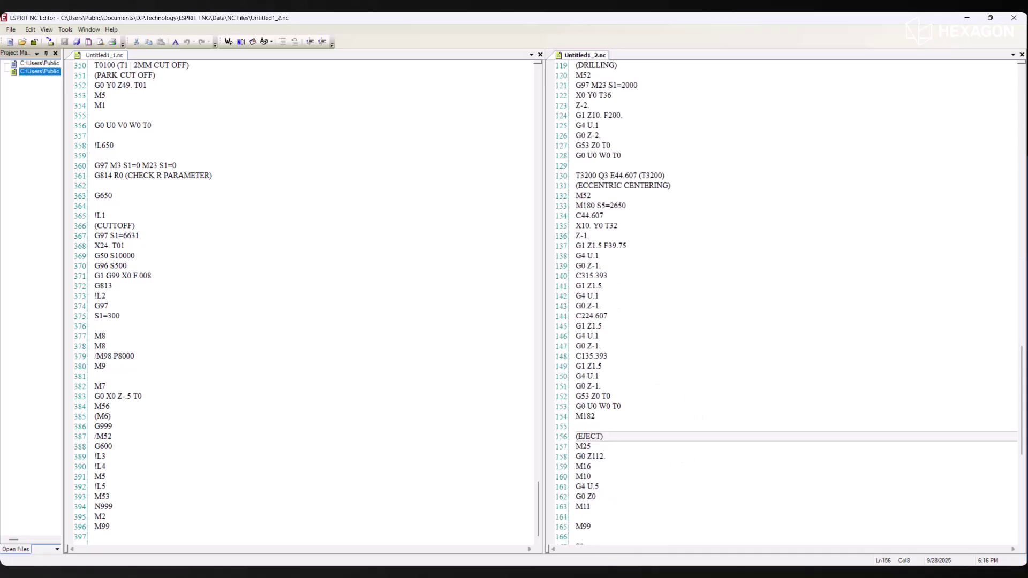
left_click_drag(537, 508, 537, 99)
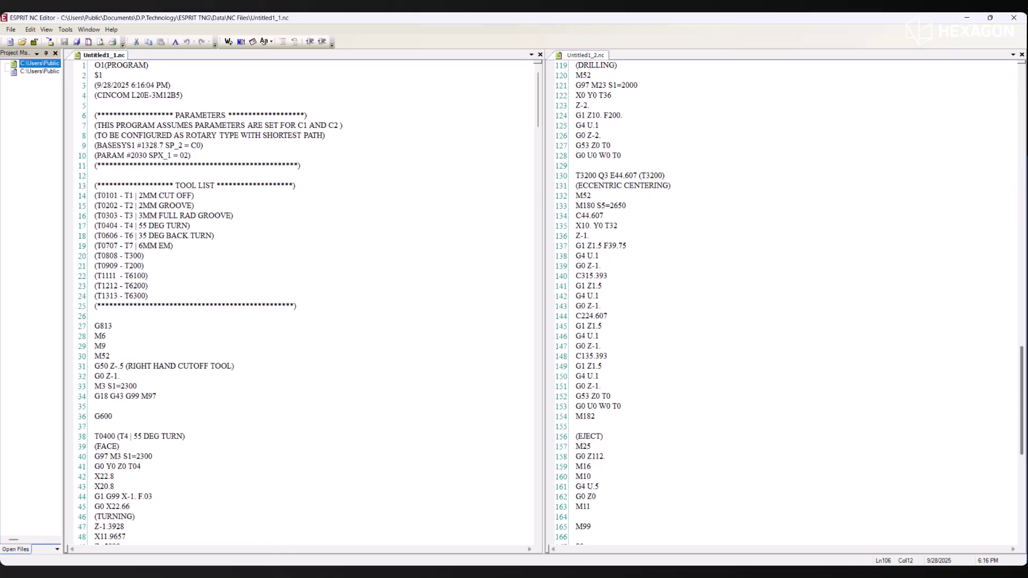
left_click_drag(1022, 401, 1022, 119)
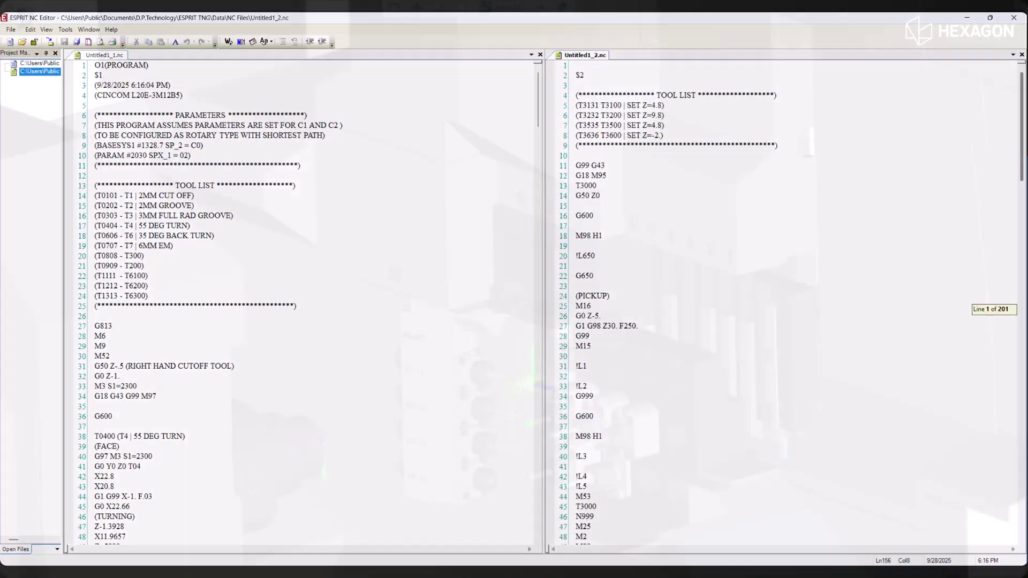